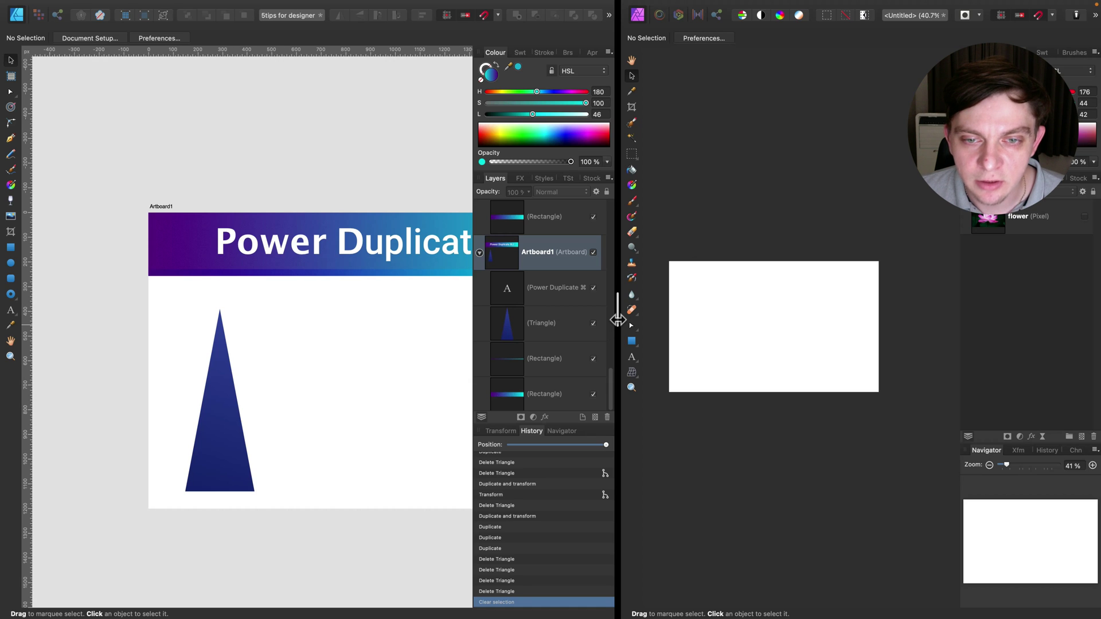
Widen the Designer pane beside Photo and scroll so the whole Power Duplicate ⌘J artboard shows.
{"action": "left_click_drag", "start_coordinate": [618, 317], "coordinate": [773, 315]}
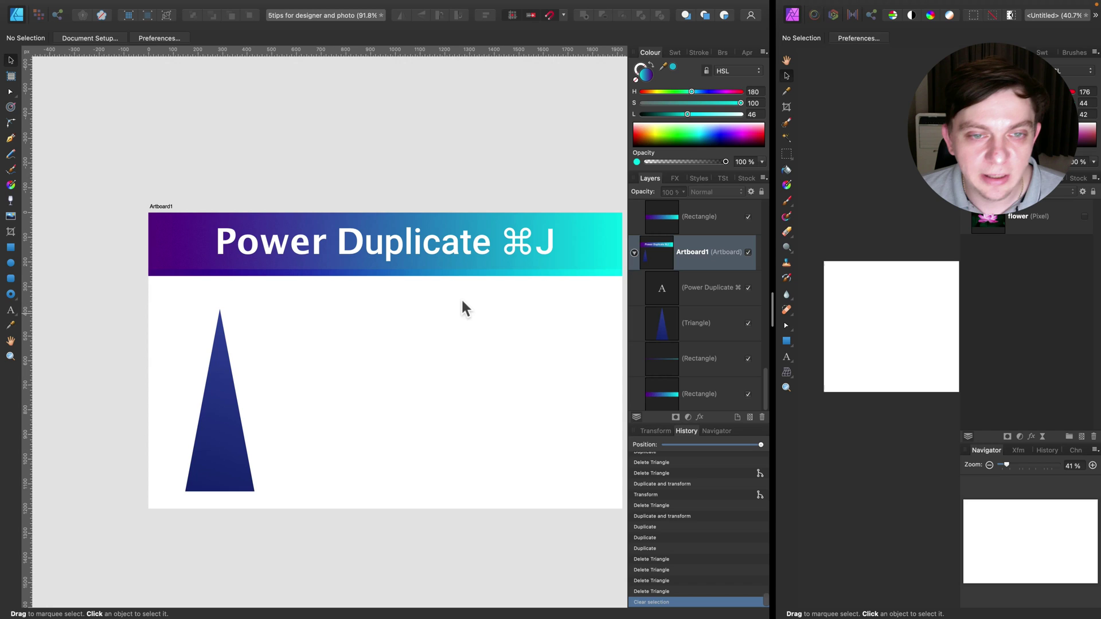
{"action": "scroll", "coordinate": [466, 308], "scroll_direction": "right", "scroll_amount": 1}
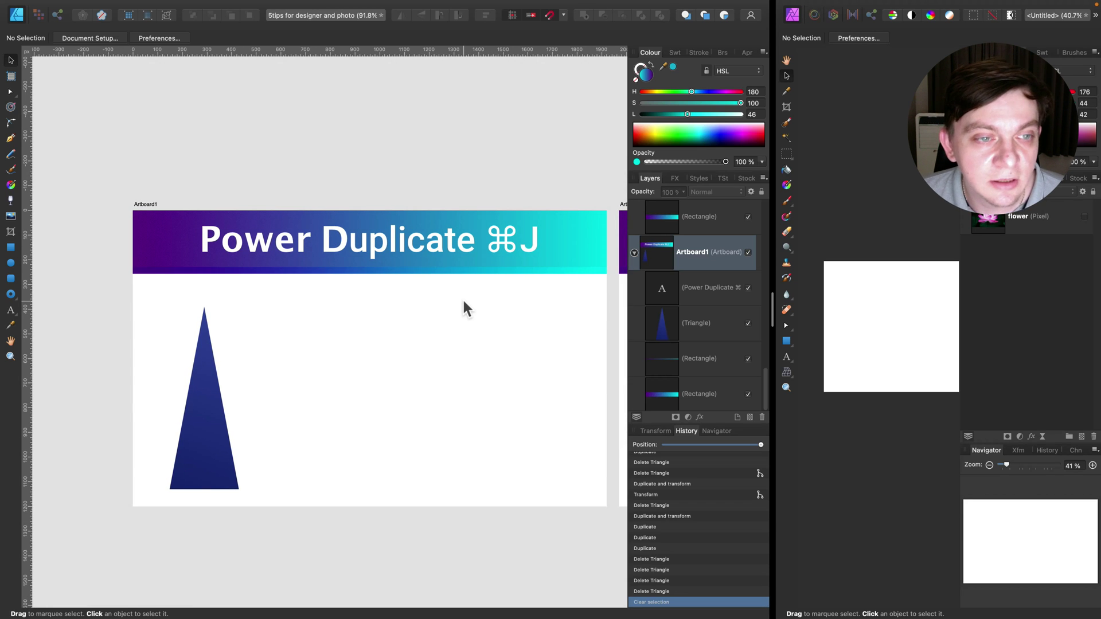
{"action": "scroll", "coordinate": [466, 308], "scroll_direction": "right", "scroll_amount": 1}
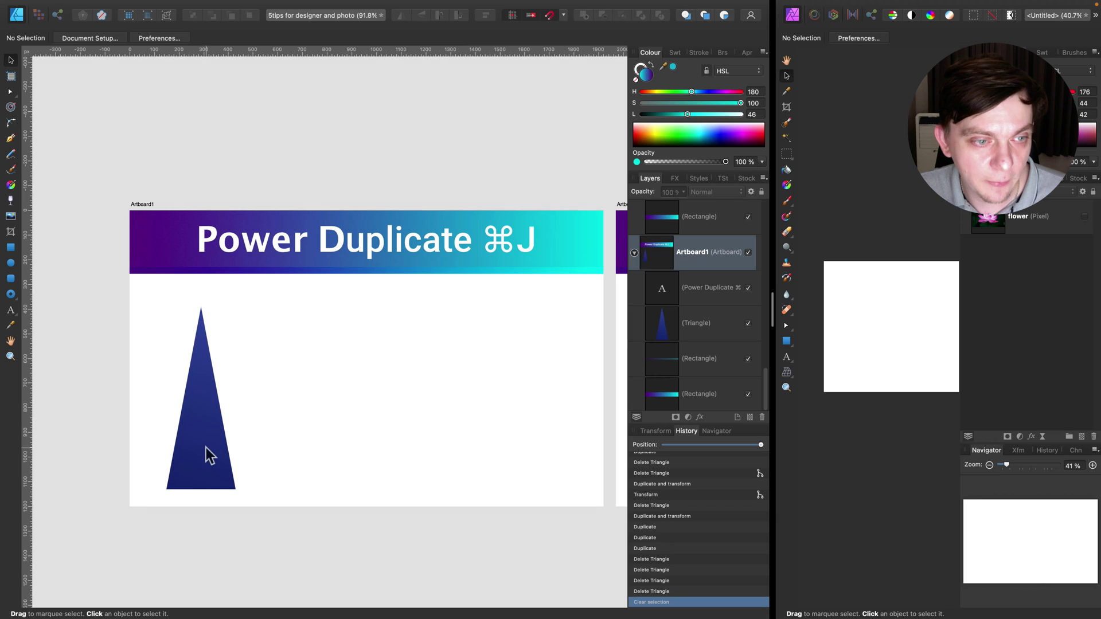
Clone the triangle to the right, repeat with Cmd+J into five evenly spaced triangles, then delete the copies.
{"action": "left_click", "coordinate": [207, 466]}
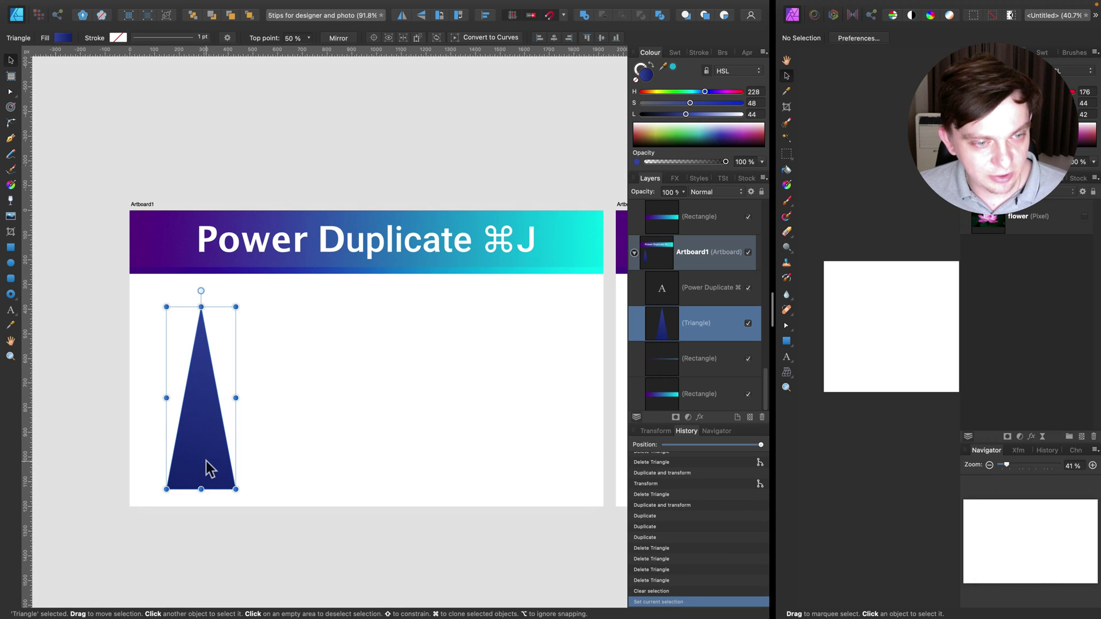
{"action": "key", "text": "super"}
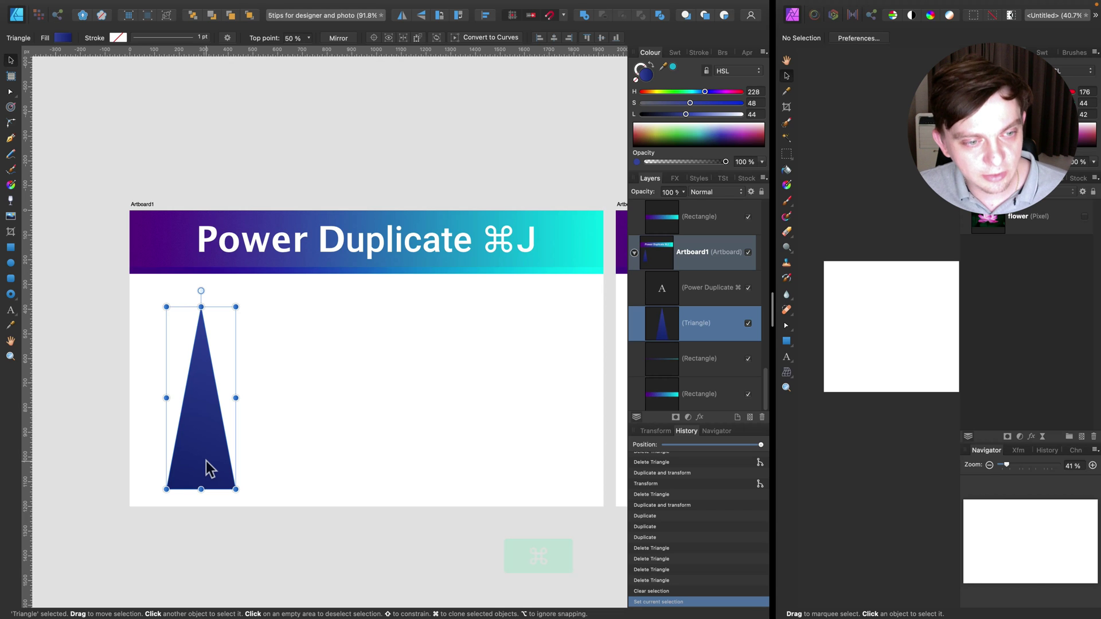
{"action": "left_click_drag", "start_coordinate": [210, 467], "coordinate": [279, 465]}
{"action": "key", "text": "super"}
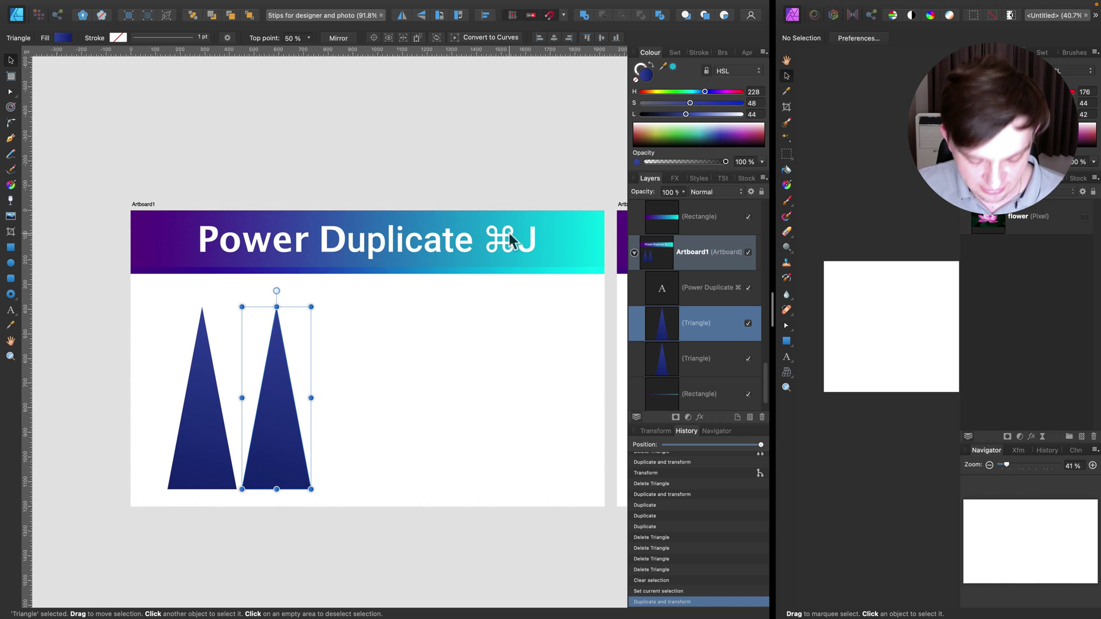
{"action": "key", "text": "super+j"}
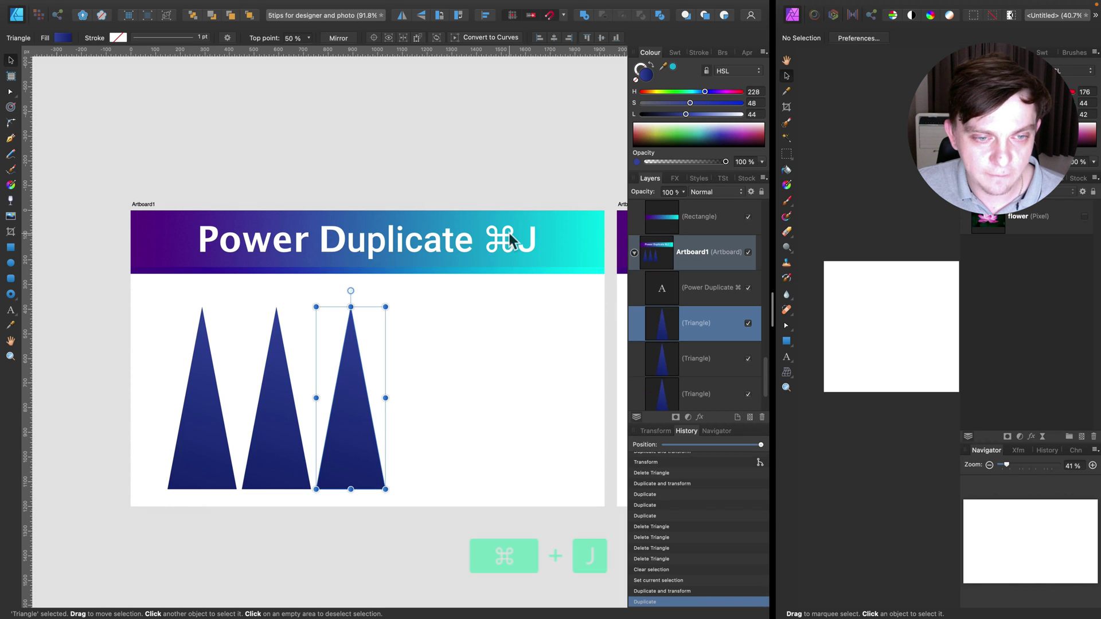
{"action": "key", "text": "super+j"}
{"action": "key", "text": "super+j"}
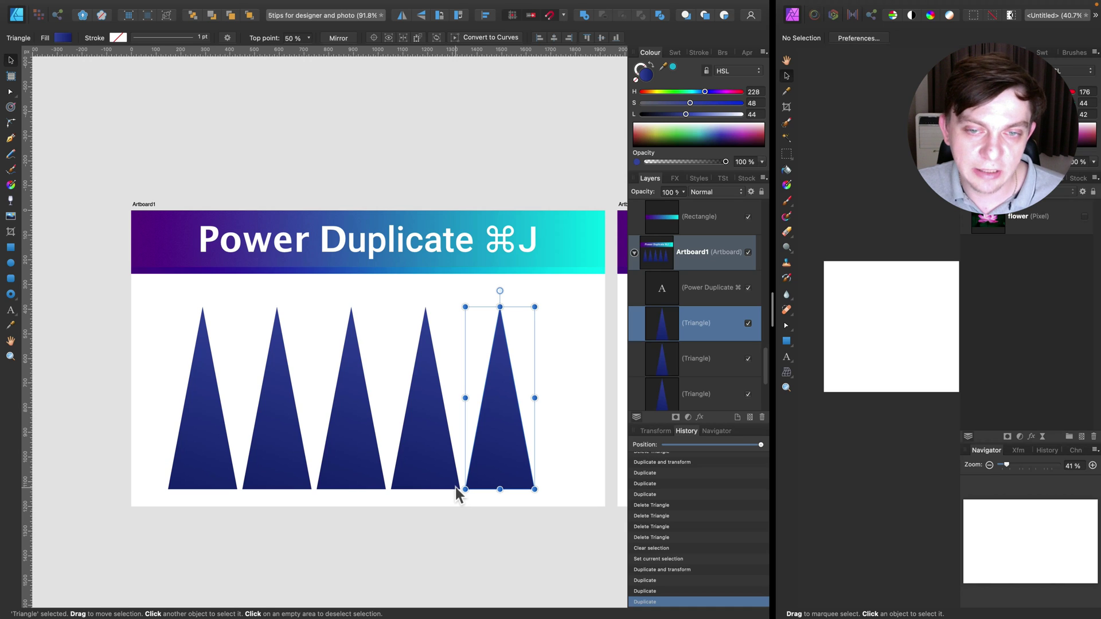
{"action": "key", "text": "BackSpace"}
{"action": "key", "text": "BackSpace"}
{"action": "key", "text": "BackSpace"}
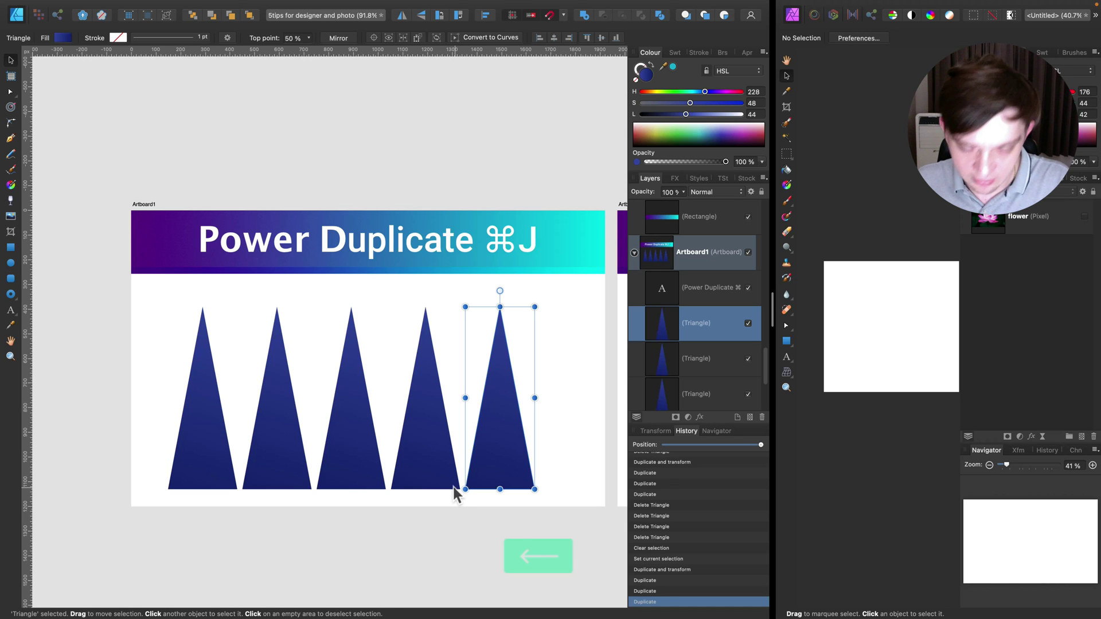
Remove the leftover copy, then clone the triangle right, shorten it, and repeat twice for four shrinking triangles.
{"action": "key", "text": "BackSpace"}
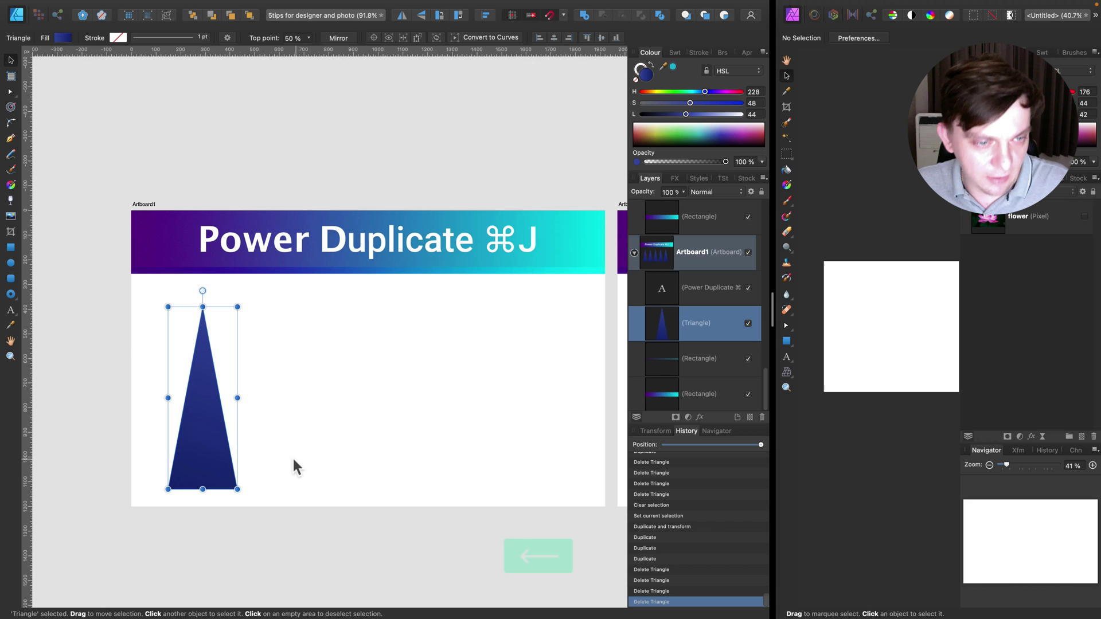
{"action": "left_click", "coordinate": [213, 473]}
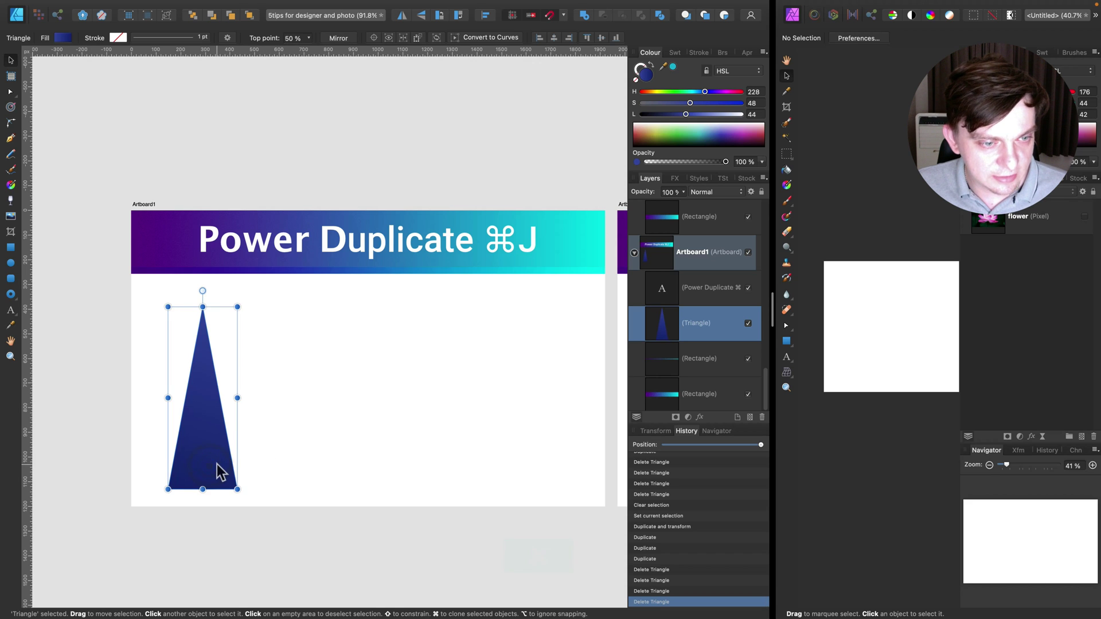
{"action": "left_click_drag", "start_coordinate": [209, 469], "coordinate": [317, 473]}
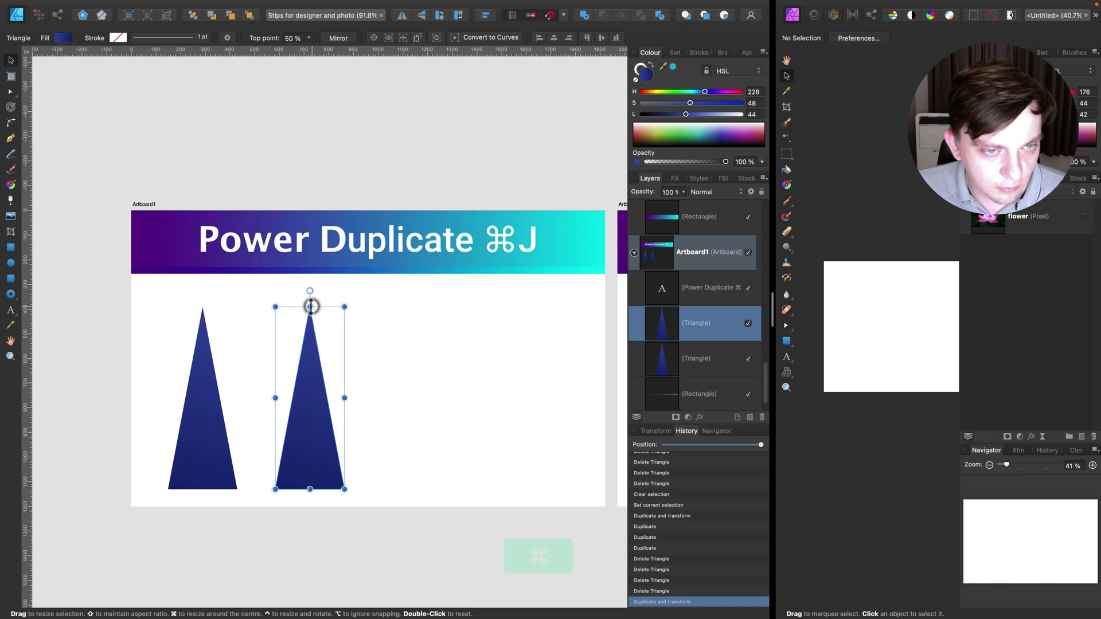
{"action": "left_click_drag", "start_coordinate": [309, 308], "coordinate": [308, 333]}
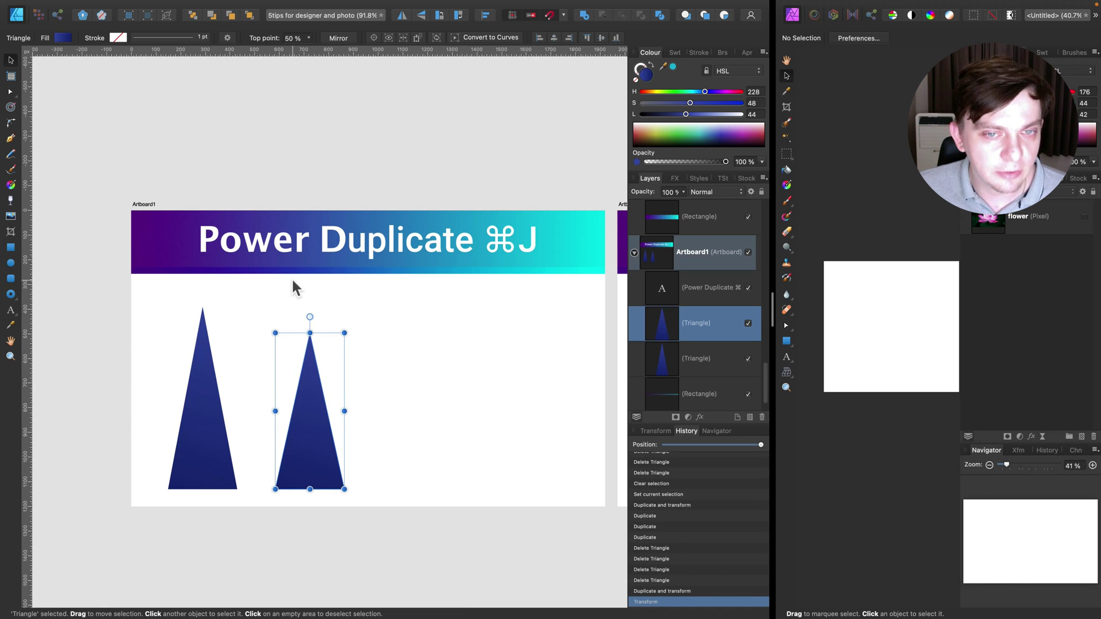
{"action": "key", "text": "super+j"}
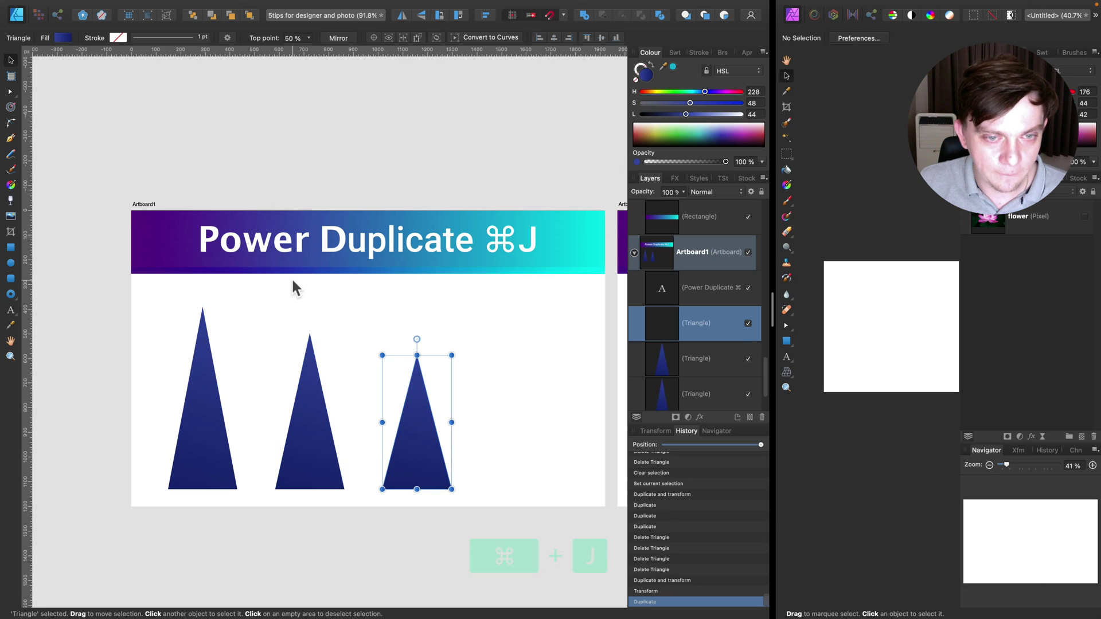
{"action": "key", "text": "super+j"}
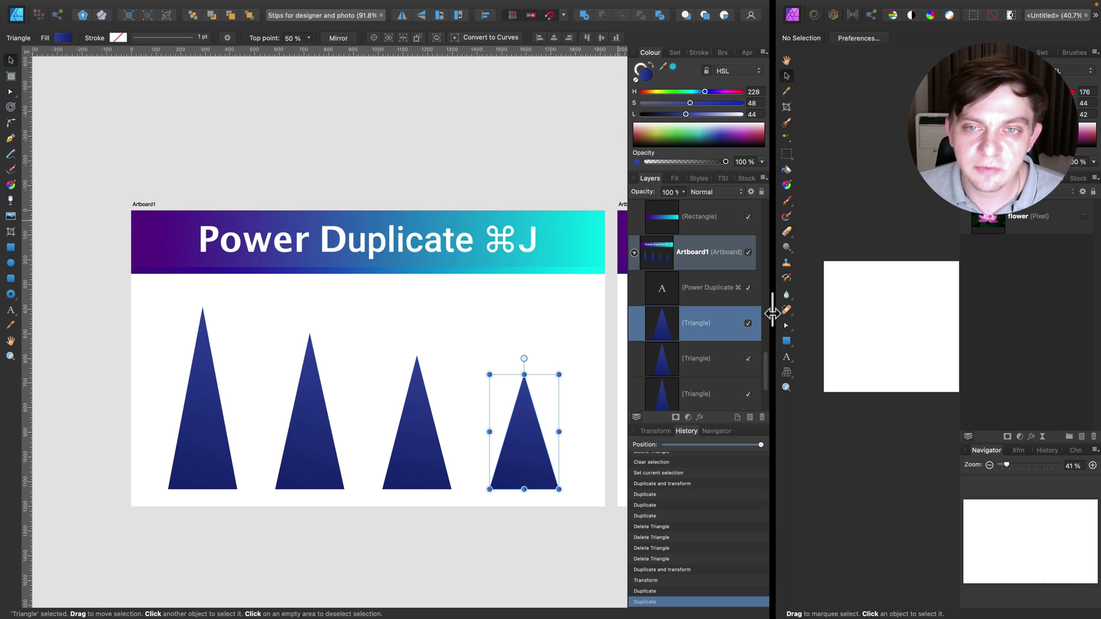
Widen the Photo window, fit the page with Cmd+0, and draw a teal circle with the Ellipse Tool.
{"action": "left_click_drag", "start_coordinate": [772, 313], "coordinate": [244, 310]}
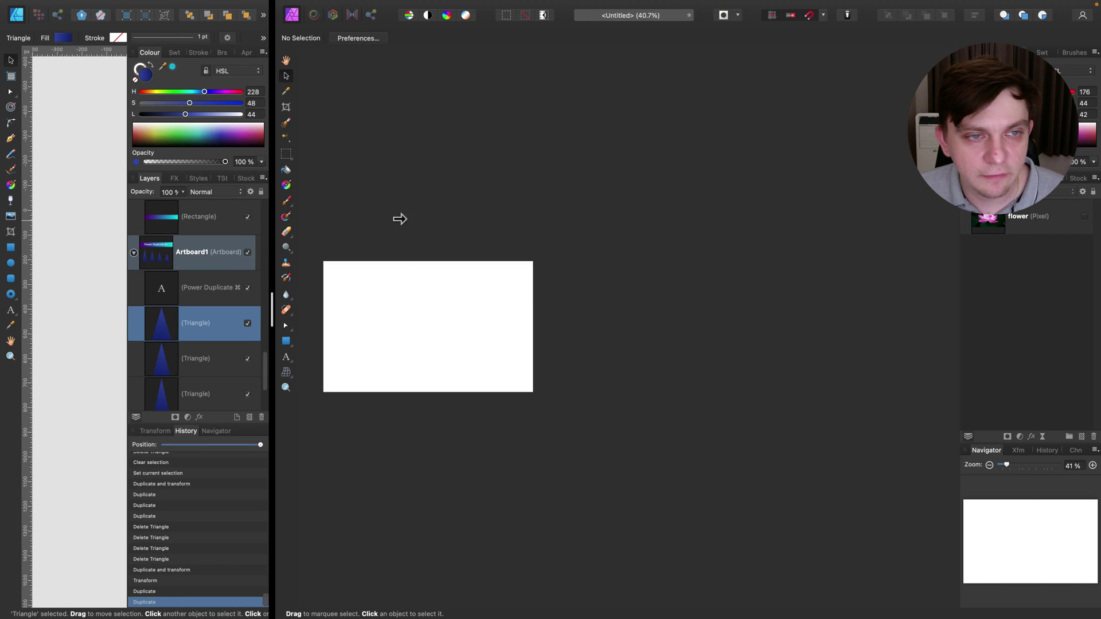
{"action": "key", "text": "super+0"}
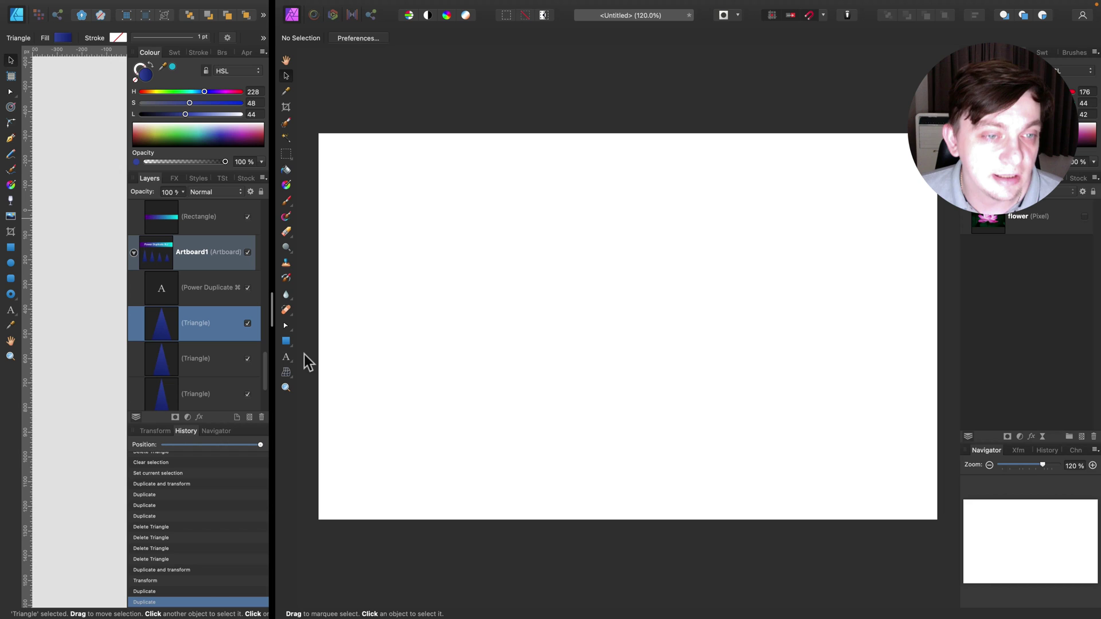
{"action": "left_click", "coordinate": [286, 340]}
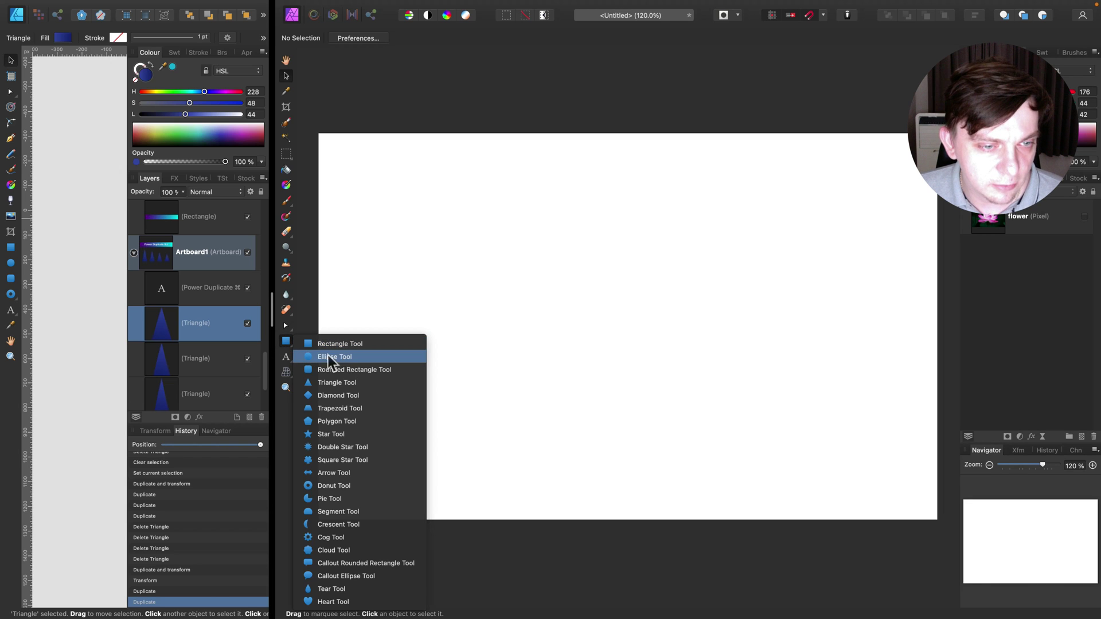
{"action": "left_click", "coordinate": [343, 354]}
{"action": "left_click_drag", "start_coordinate": [353, 264], "coordinate": [489, 400]}
Resize the circle into a tall, narrow ellipse and move it toward the canvas centre.
{"action": "left_click", "coordinate": [286, 75]}
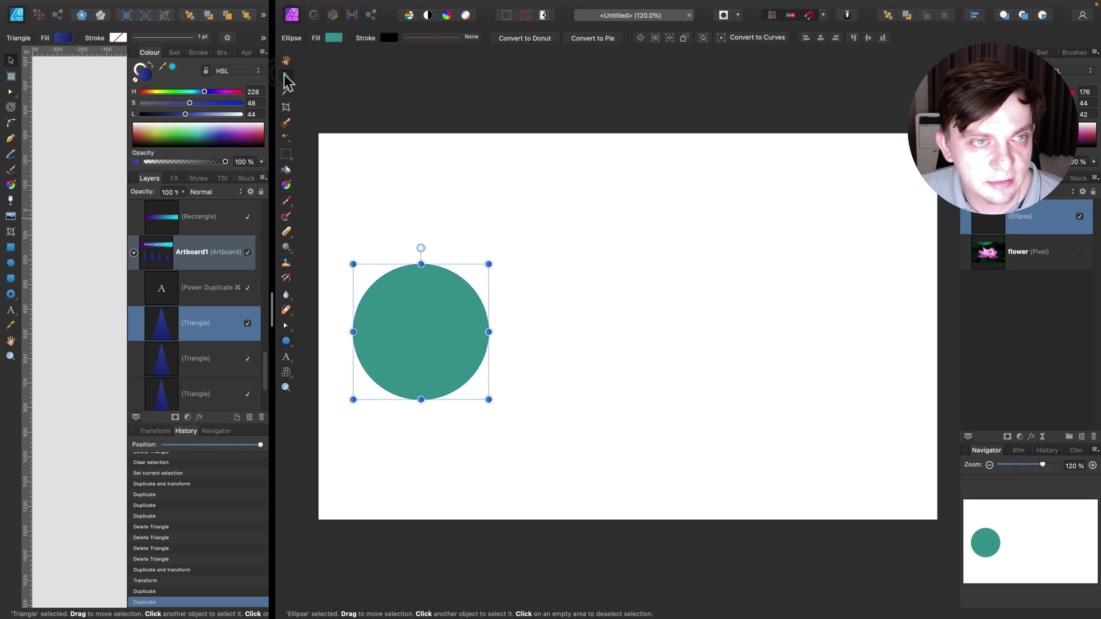
{"action": "left_click_drag", "start_coordinate": [443, 364], "coordinate": [444, 361]}
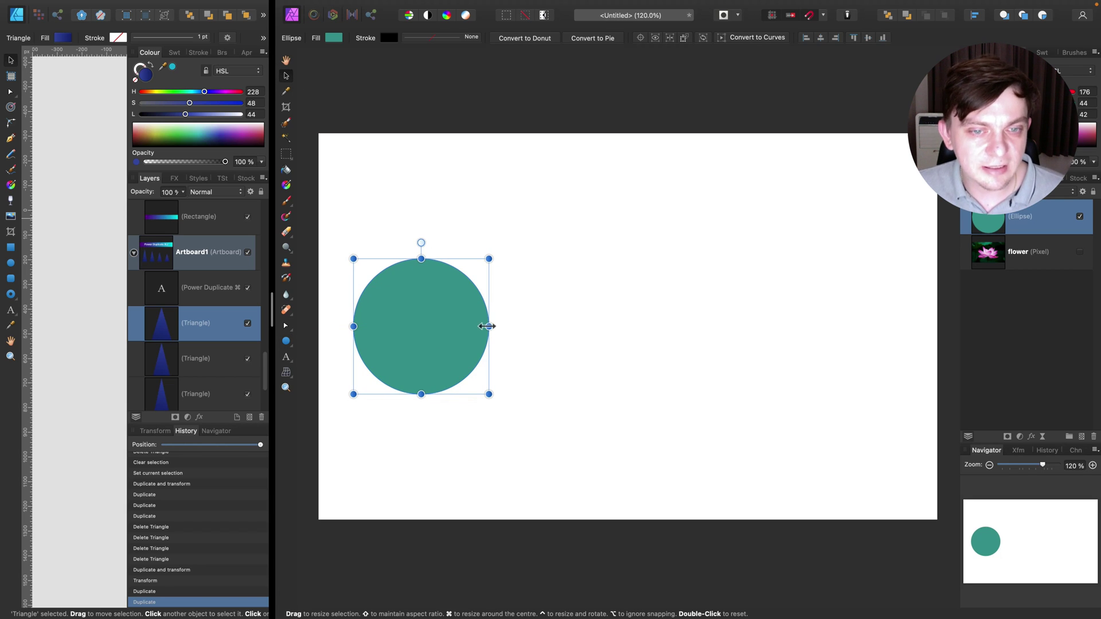
{"action": "left_click_drag", "start_coordinate": [489, 326], "coordinate": [553, 314]}
{"action": "left_click_drag", "start_coordinate": [565, 258], "coordinate": [647, 152]}
{"action": "left_click_drag", "start_coordinate": [560, 223], "coordinate": [627, 290]}
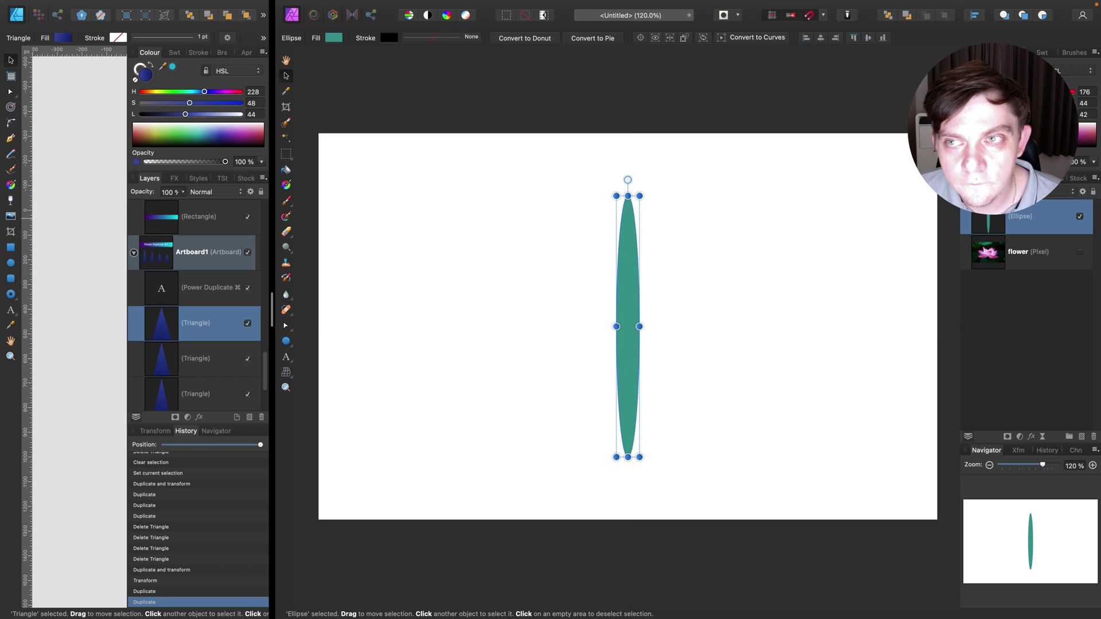
{"action": "left_click", "coordinate": [439, 38]}
{"action": "left_click_drag", "start_coordinate": [404, 71], "coordinate": [434, 71]}
{"action": "left_click", "coordinate": [334, 38]}
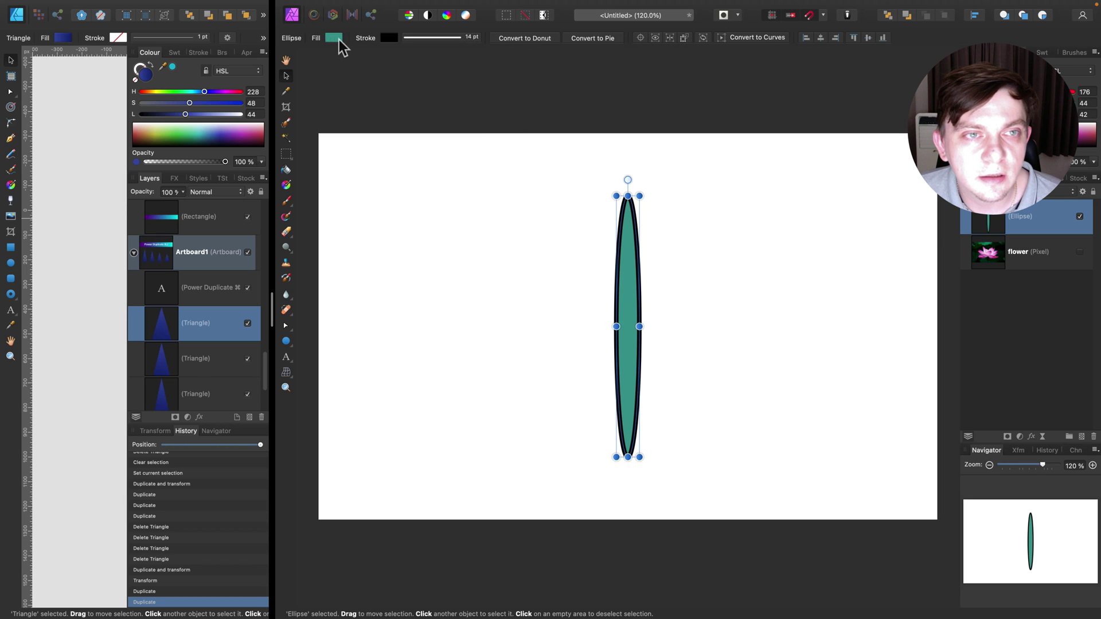
{"action": "left_click", "coordinate": [334, 37]}
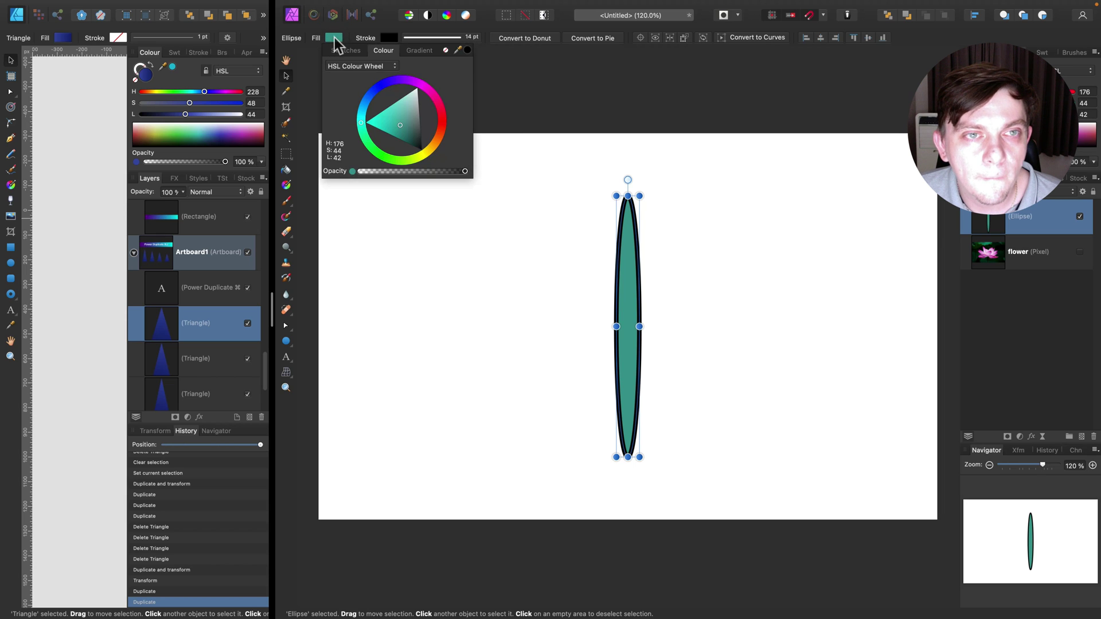
{"action": "left_click", "coordinate": [446, 53]}
{"action": "key", "text": "super+j"}
{"action": "left_click_drag", "start_coordinate": [628, 180], "coordinate": [650, 188]}
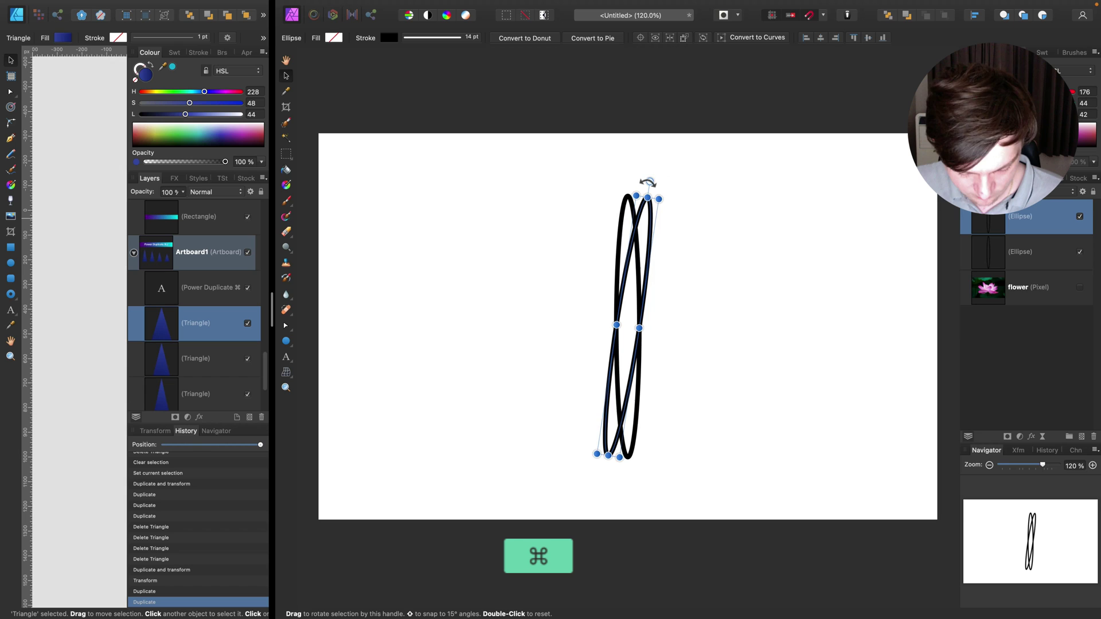
{"action": "key", "text": "super+j"}
{"action": "key", "text": "super+j"}
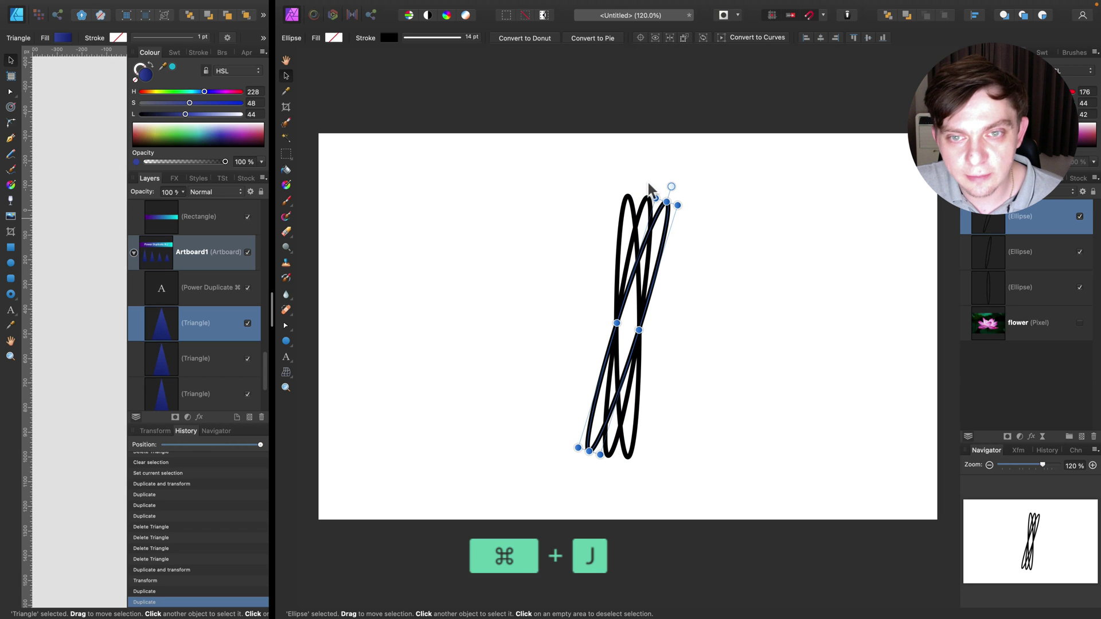
{"action": "key", "text": "super+j"}
{"action": "key", "text": "super+j"}
{"action": "key", "text": "super+j"}
{"action": "key", "text": "super+j"}
{"action": "key", "text": "super+j"}
{"action": "key", "text": "super+j"}
{"action": "key", "text": "super+j"}
{"action": "key", "text": "super+j"}
{"action": "key", "text": "super+j"}
{"action": "key", "text": "super+j"}
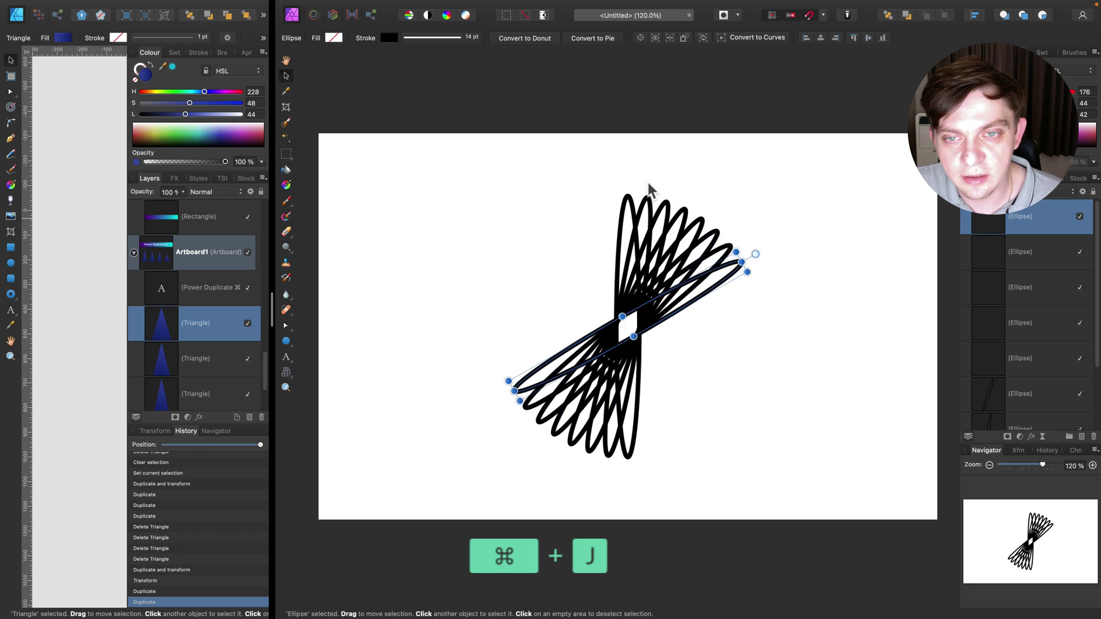
{"action": "key", "text": "super+j"}
{"action": "key", "text": "super+j"}
{"action": "key", "text": "super+j"}
{"action": "key", "text": "super+j"}
{"action": "key", "text": "super+j"}
{"action": "key", "text": "super+j"}
{"action": "key", "text": "super+j"}
{"action": "key", "text": "super+j"}
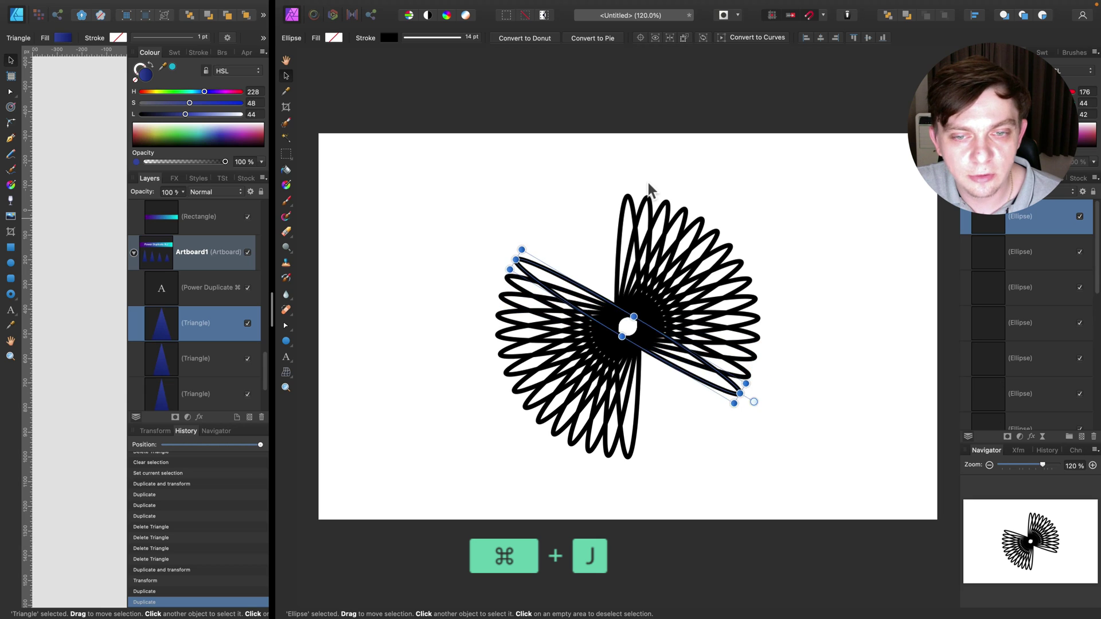
{"action": "key", "text": "super+j"}
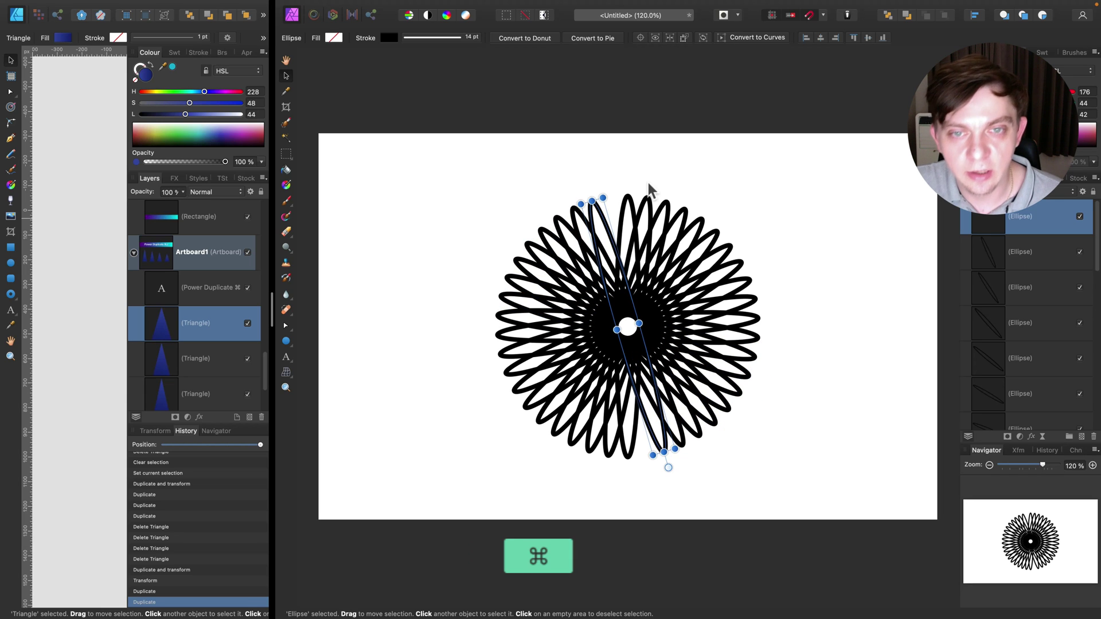
{"action": "key", "text": "super+j"}
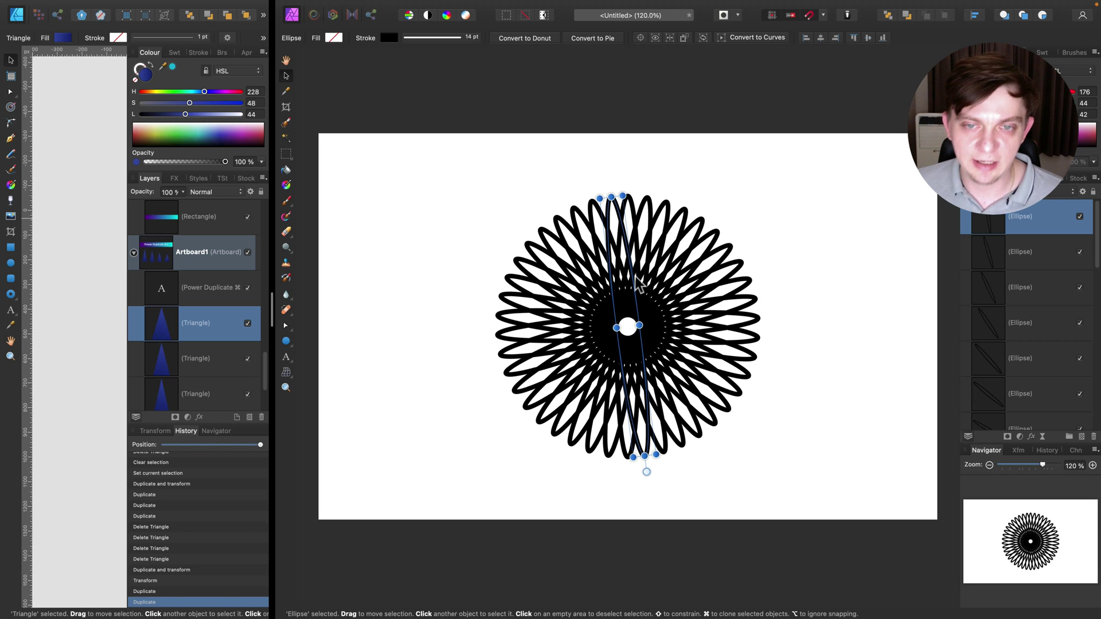
{"action": "left_click_drag", "start_coordinate": [638, 283], "coordinate": [822, 282]}
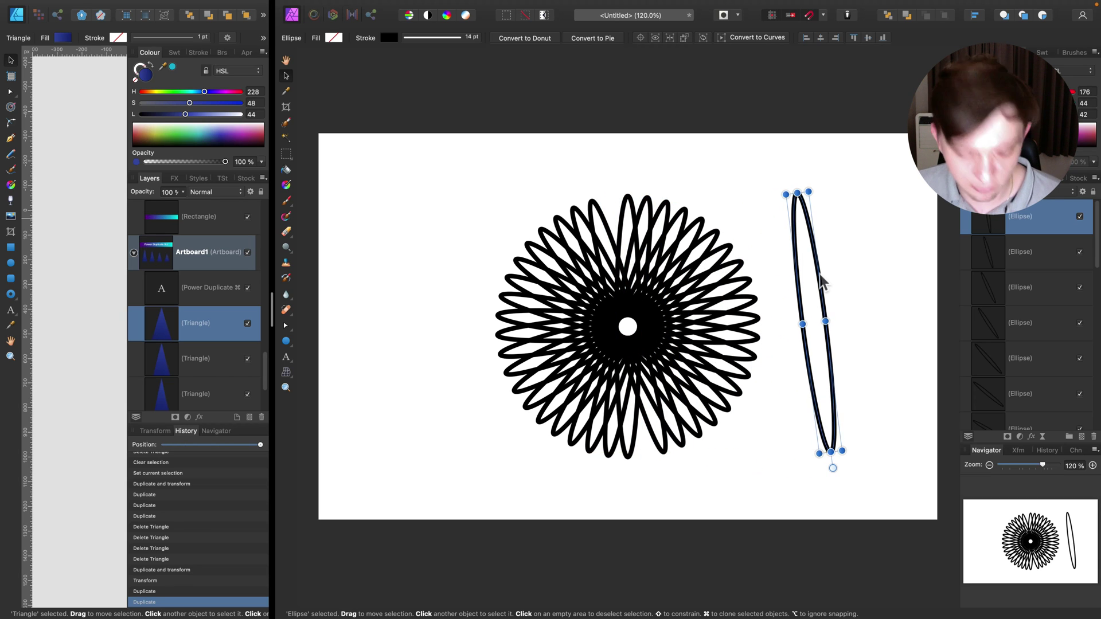
{"action": "key", "text": "super+z"}
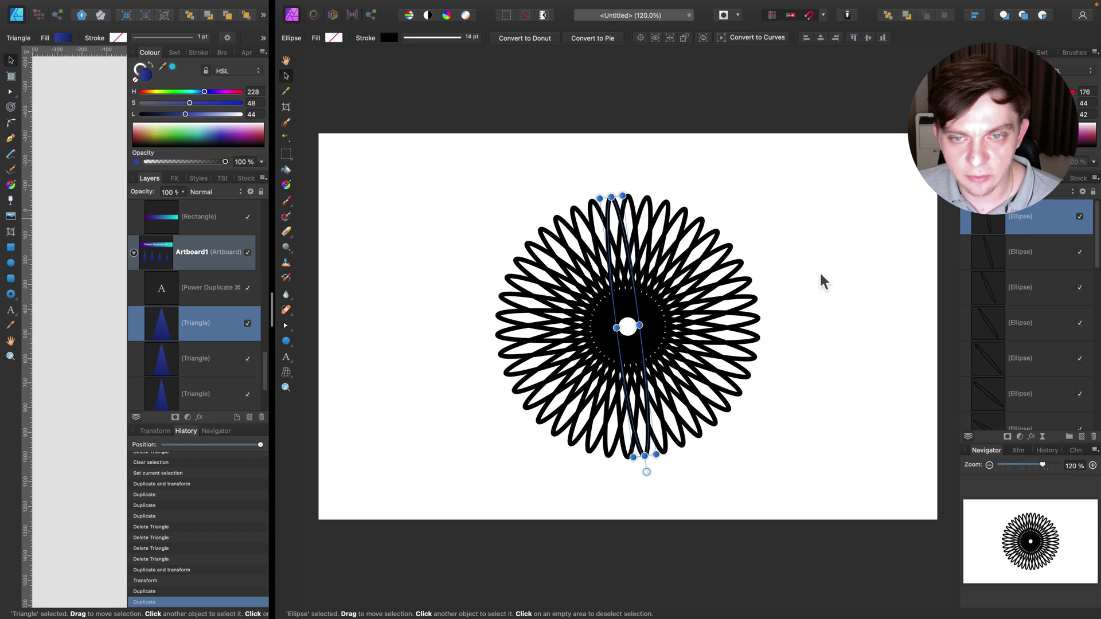
{"action": "left_click", "coordinate": [820, 281]}
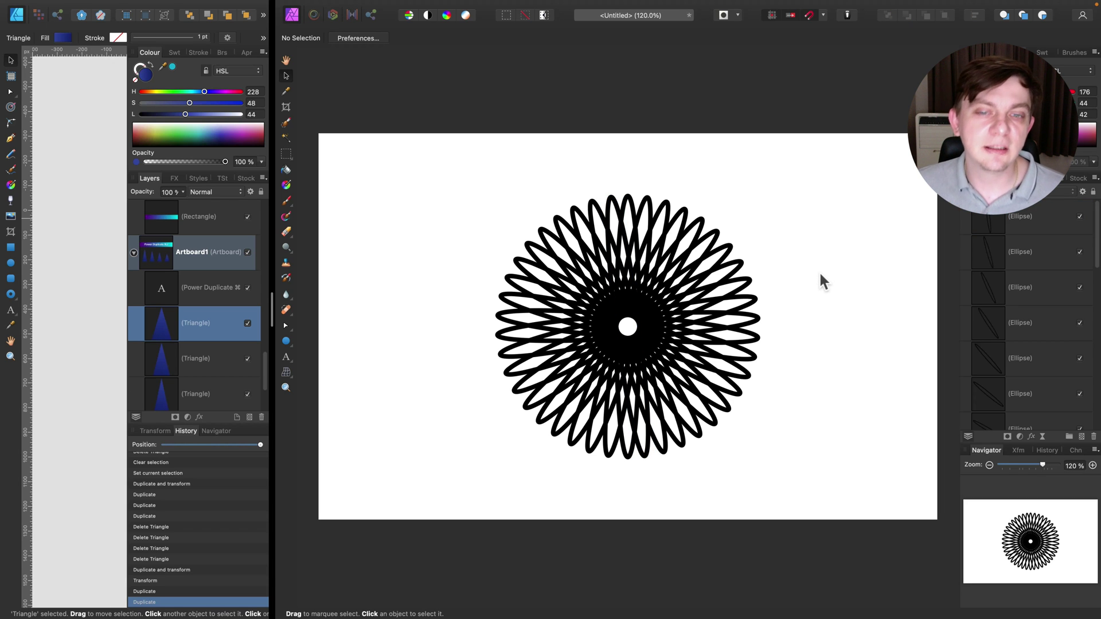
Widen Designer's pane twice and scroll the canvas to Artboard2's Assets Studio banner and icons.
{"action": "left_click_drag", "start_coordinate": [278, 317], "coordinate": [601, 320]}
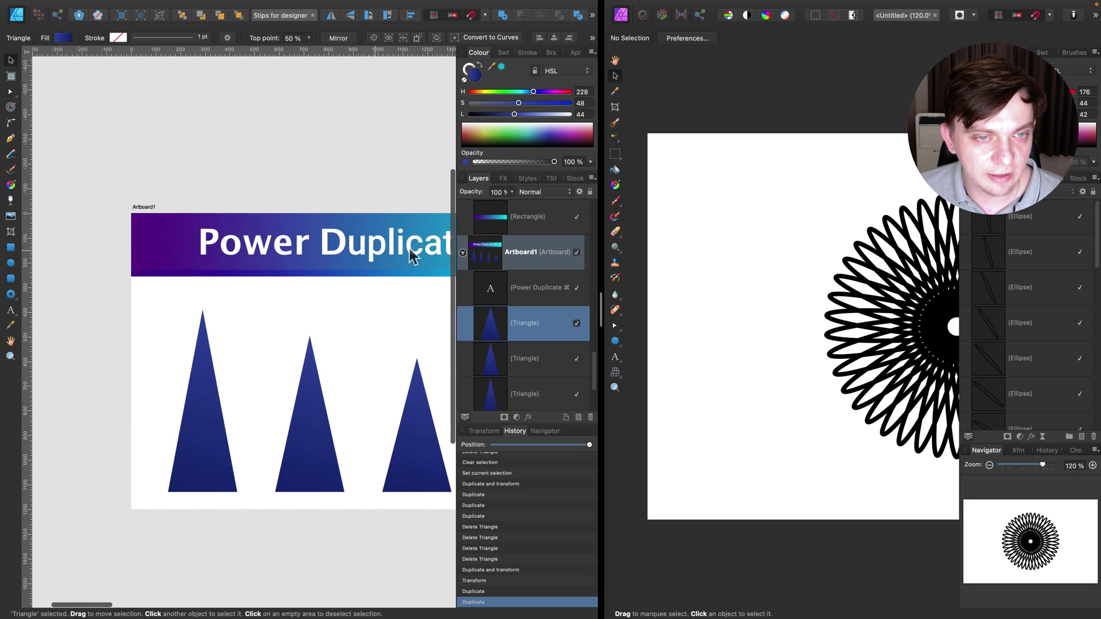
{"action": "scroll", "coordinate": [376, 258], "scroll_direction": "up", "scroll_amount": 2}
{"action": "scroll", "coordinate": [376, 258], "scroll_direction": "left", "scroll_amount": 2}
{"action": "scroll", "coordinate": [371, 285], "scroll_direction": "right", "scroll_amount": 5}
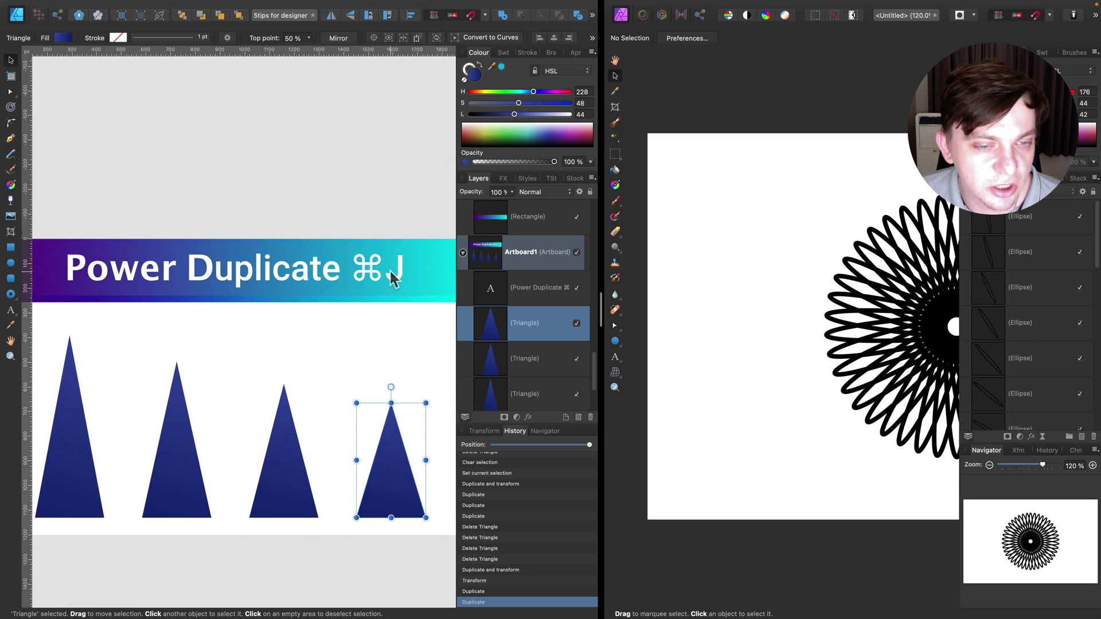
{"action": "scroll", "coordinate": [394, 279], "scroll_direction": "right", "scroll_amount": 15}
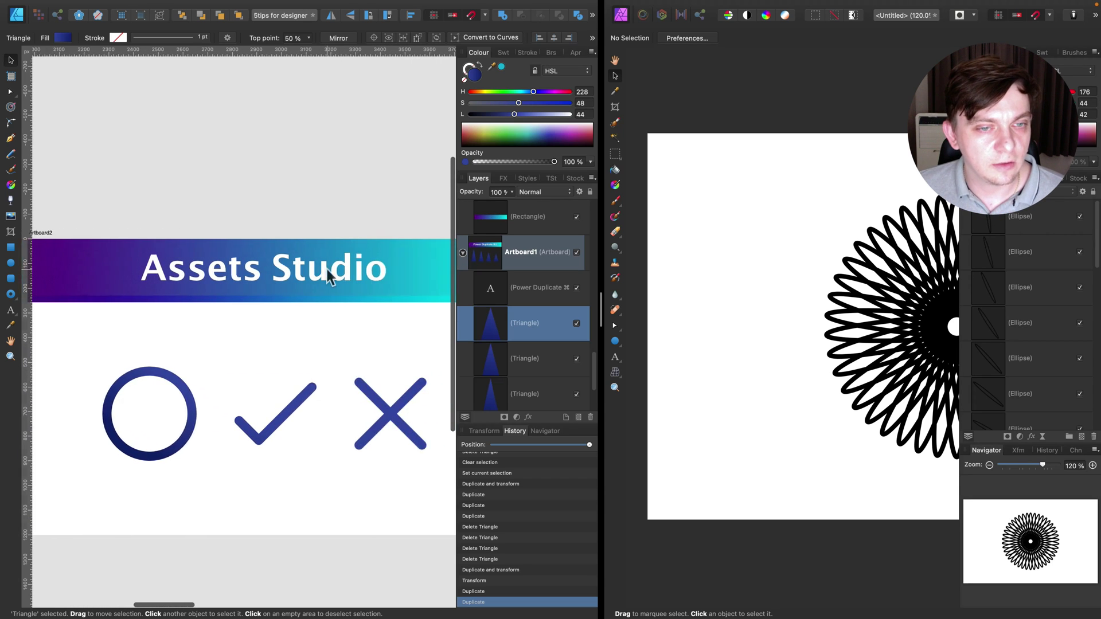
{"action": "scroll", "coordinate": [328, 275], "scroll_direction": "right", "scroll_amount": 2}
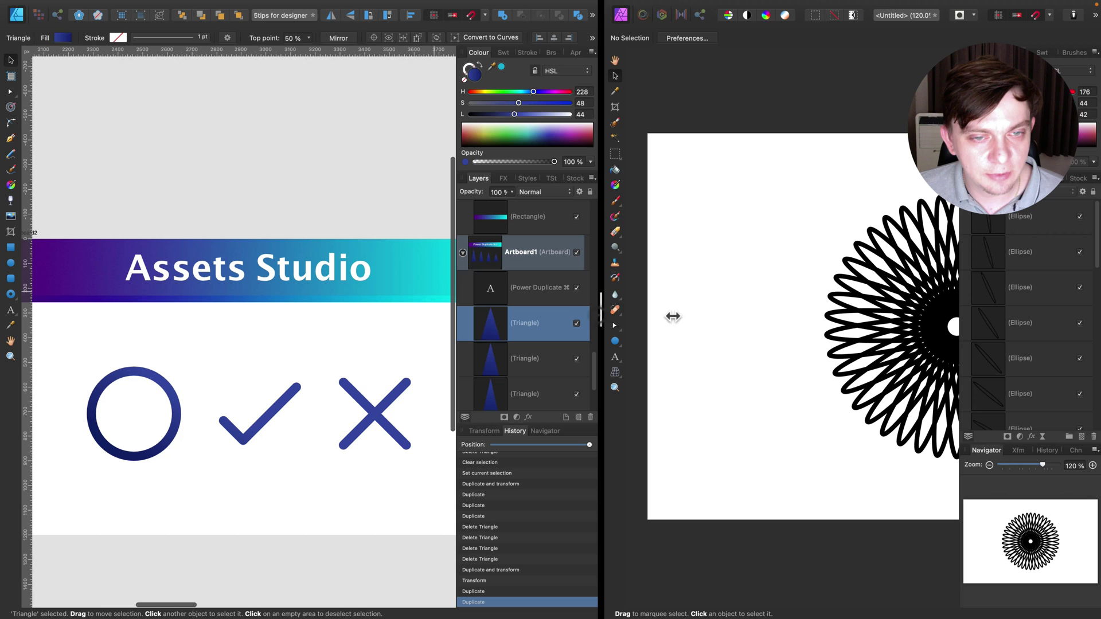
{"action": "left_click_drag", "start_coordinate": [705, 317], "coordinate": [709, 316]}
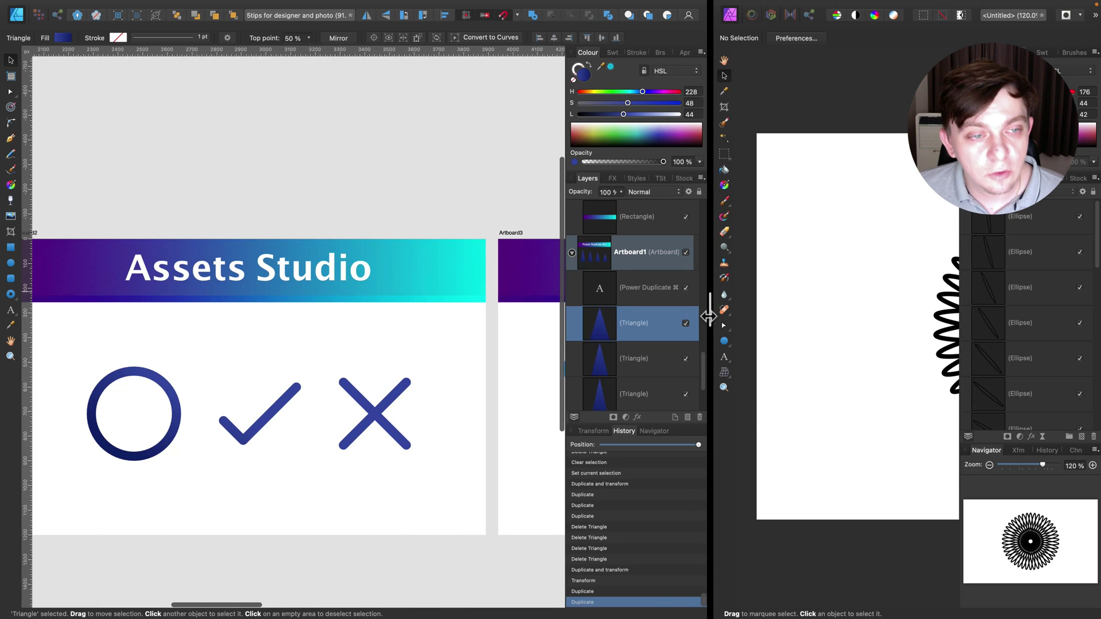
{"action": "scroll", "coordinate": [240, 353], "scroll_direction": "left", "scroll_amount": 3}
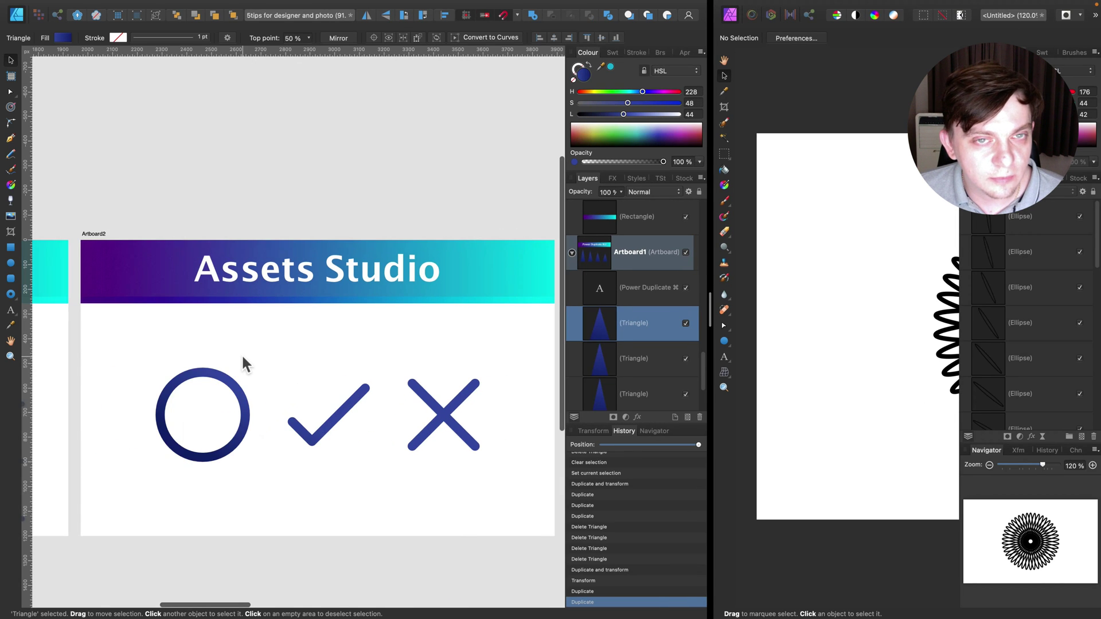
{"action": "scroll", "coordinate": [242, 353], "scroll_direction": "down", "scroll_amount": 2}
{"action": "scroll", "coordinate": [242, 358], "scroll_direction": "up", "scroll_amount": 1}
{"action": "scroll", "coordinate": [242, 357], "scroll_direction": "left", "scroll_amount": 1}
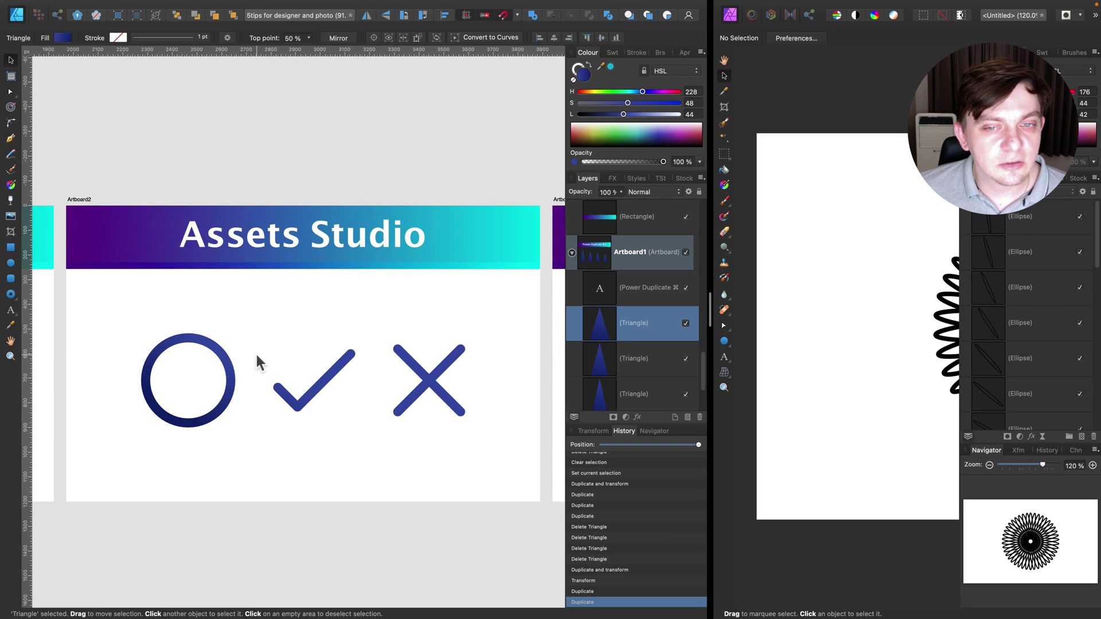
{"action": "mouse_move", "coordinate": [332, 10]}
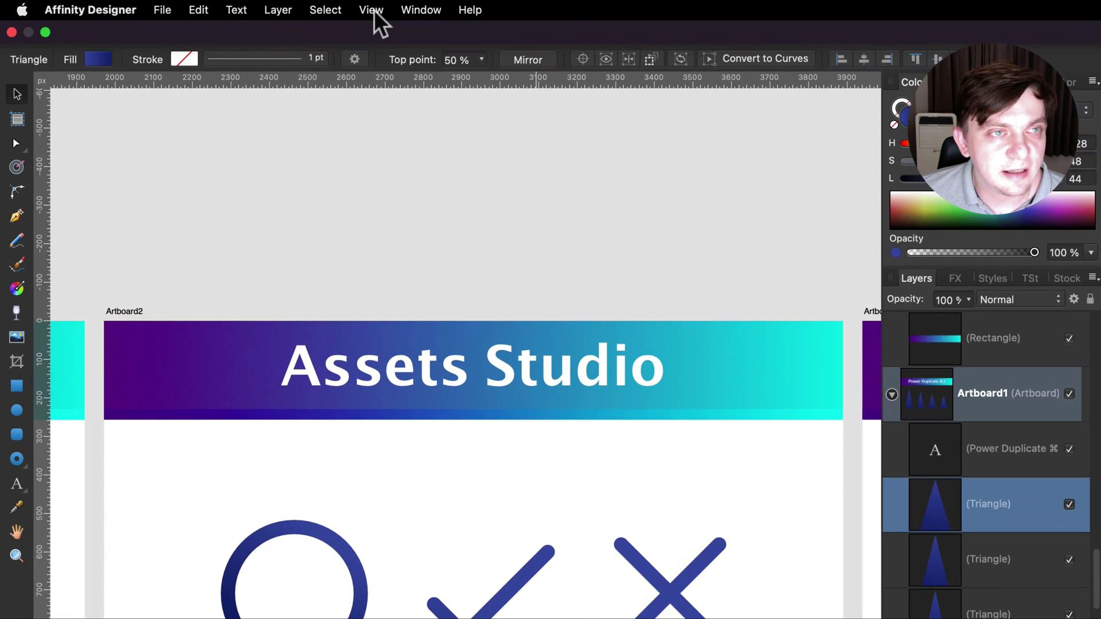
Show the Assets panel from View > Studio > Assets, revealing the iOS 12 set.
{"action": "left_click", "coordinate": [251, 7]}
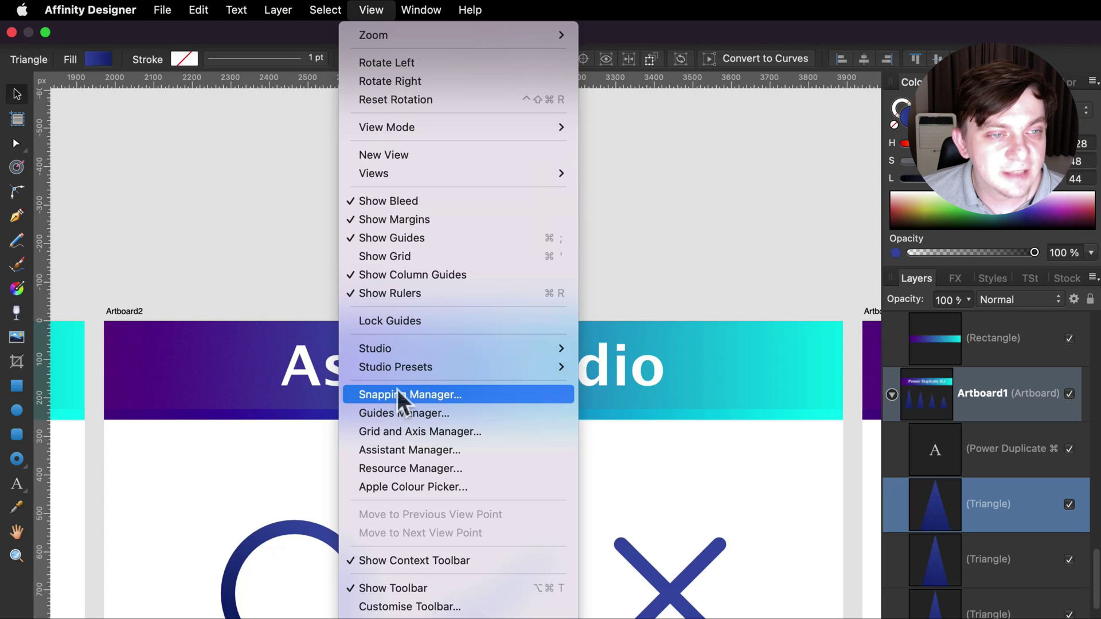
{"action": "mouse_move", "coordinate": [390, 351]}
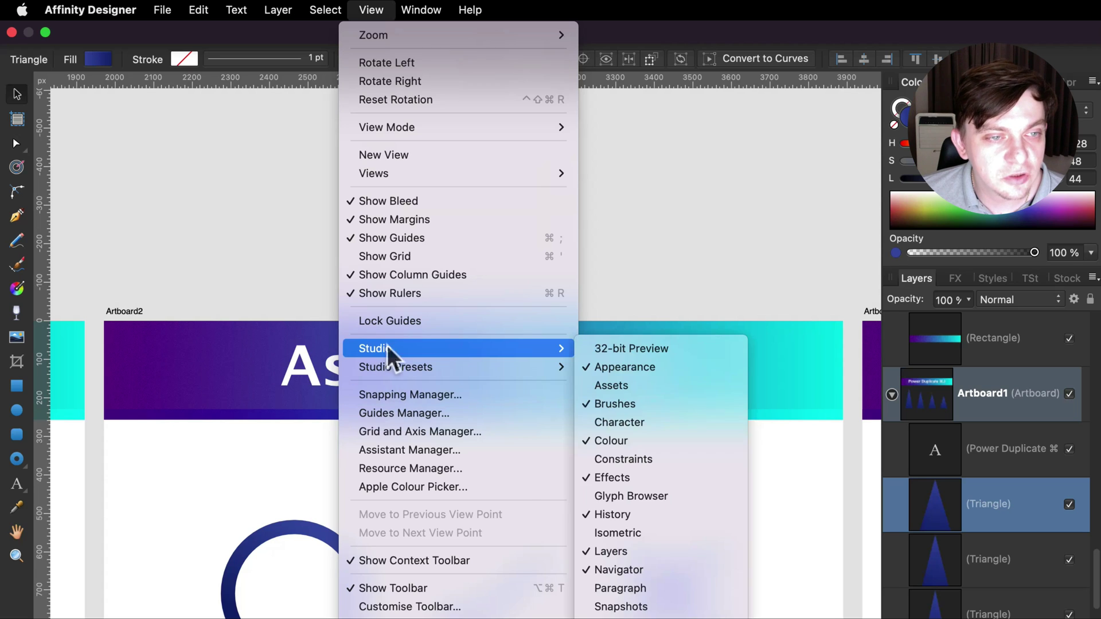
{"action": "left_click", "coordinate": [614, 393]}
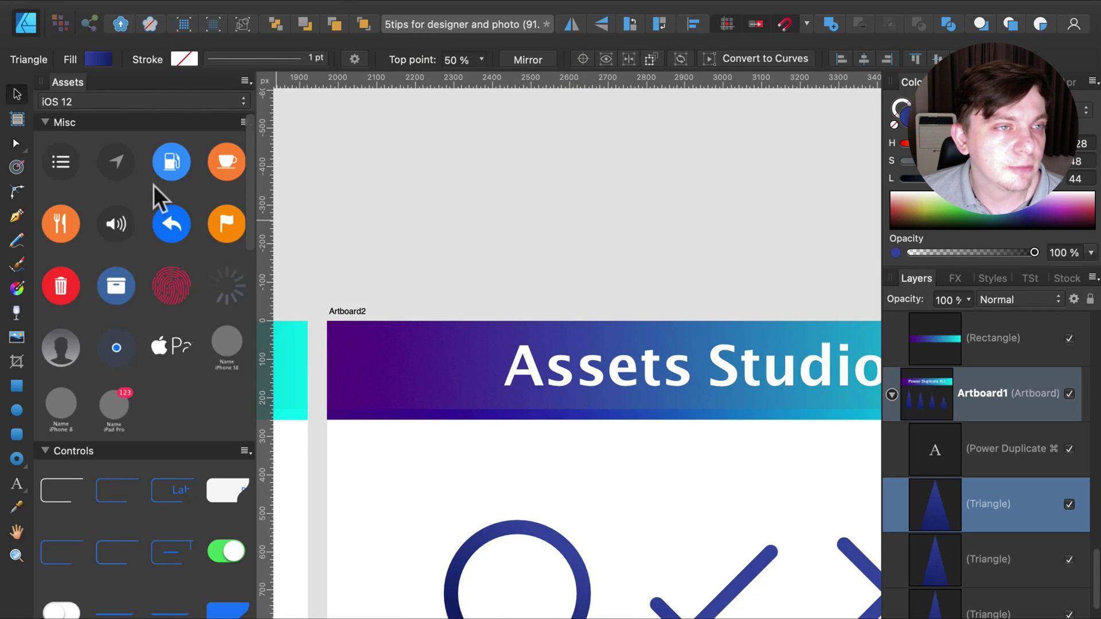
Create a new asset category and add the marquee-selected circle, tick and cross icons to it.
{"action": "left_click", "coordinate": [245, 81]}
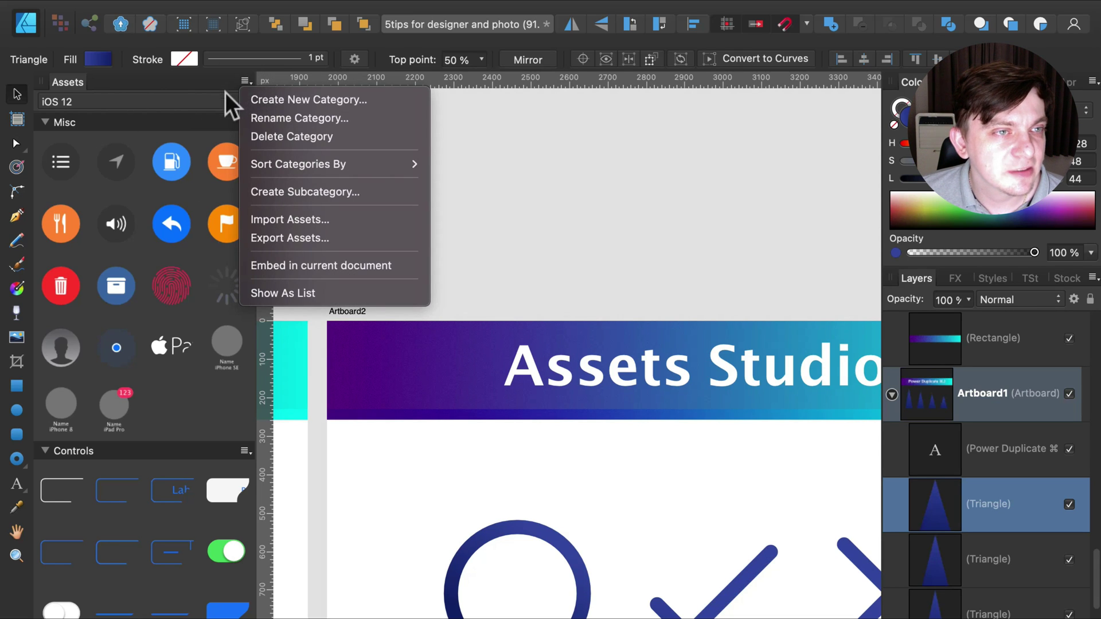
{"action": "left_click", "coordinate": [307, 102]}
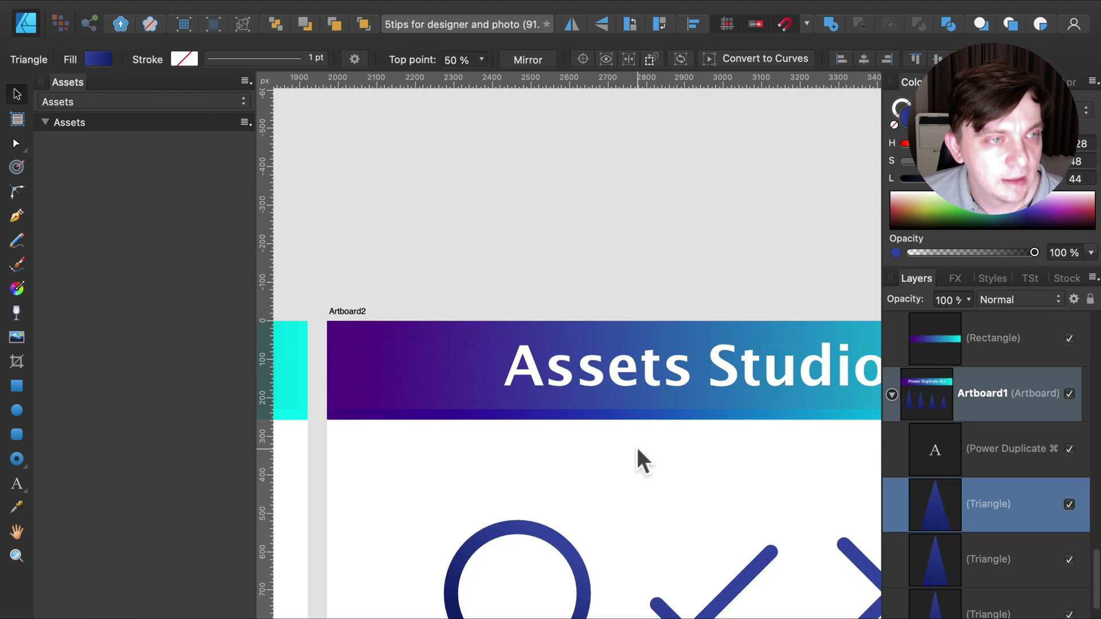
{"action": "scroll", "coordinate": [636, 453], "scroll_direction": "right", "scroll_amount": 4}
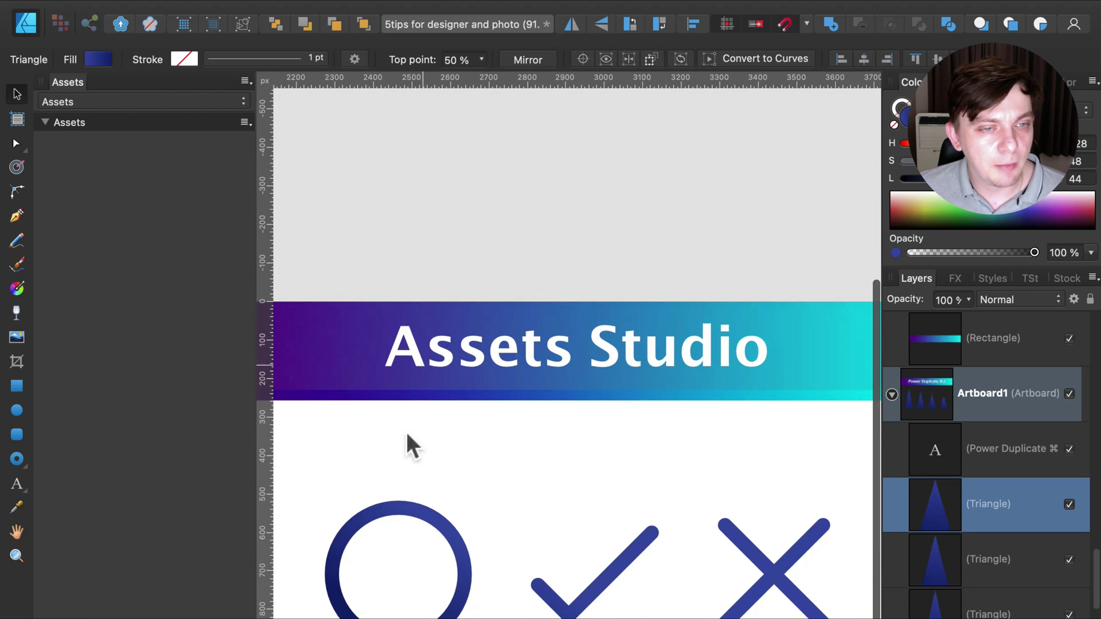
{"action": "left_click", "coordinate": [364, 460]}
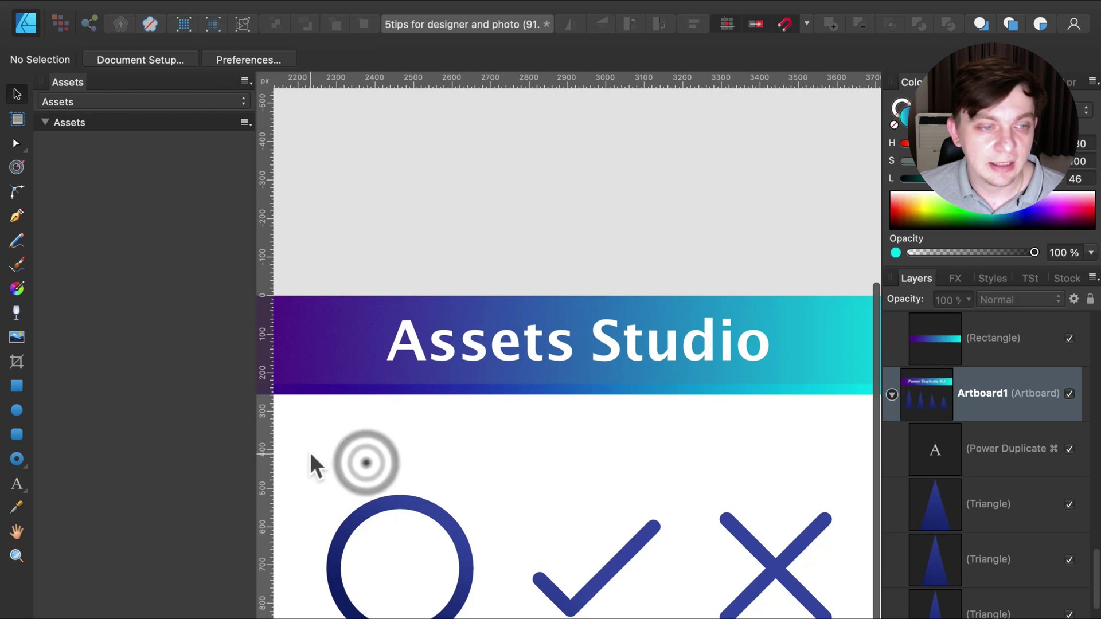
{"action": "left_click_drag", "start_coordinate": [316, 437], "coordinate": [850, 617]}
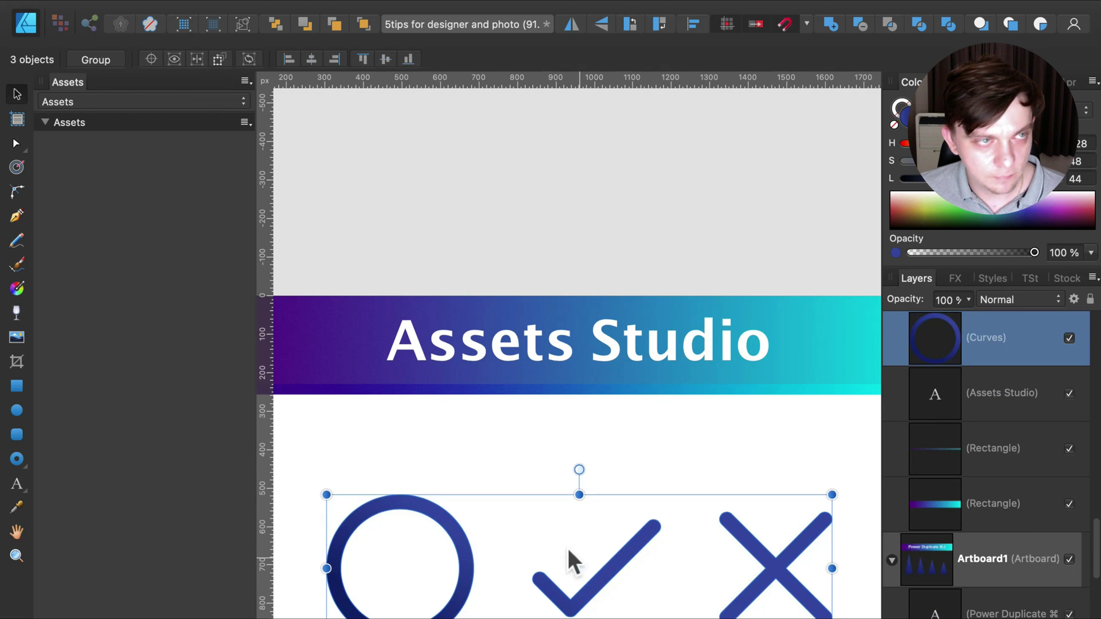
{"action": "left_click", "coordinate": [244, 122]}
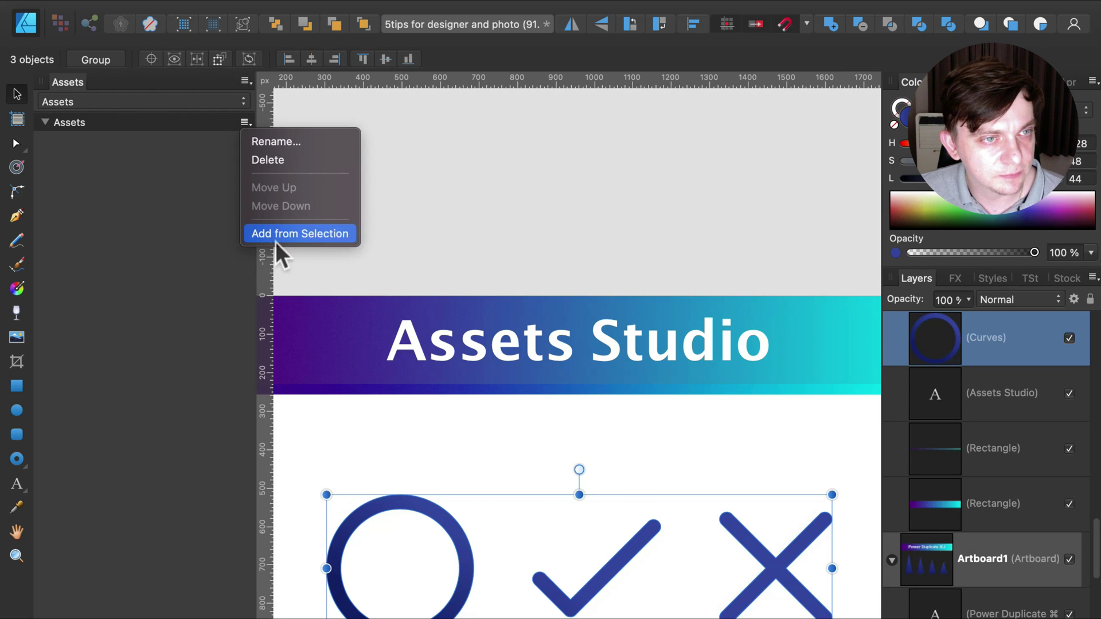
{"action": "left_click", "coordinate": [332, 236]}
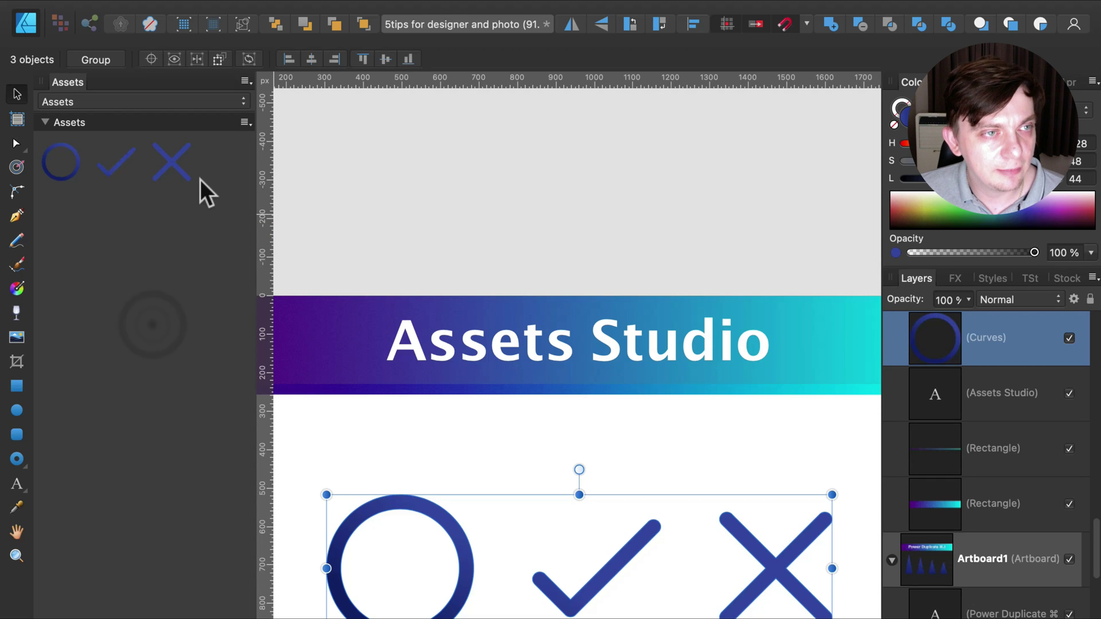
{"action": "left_click_drag", "start_coordinate": [155, 163], "coordinate": [516, 187]}
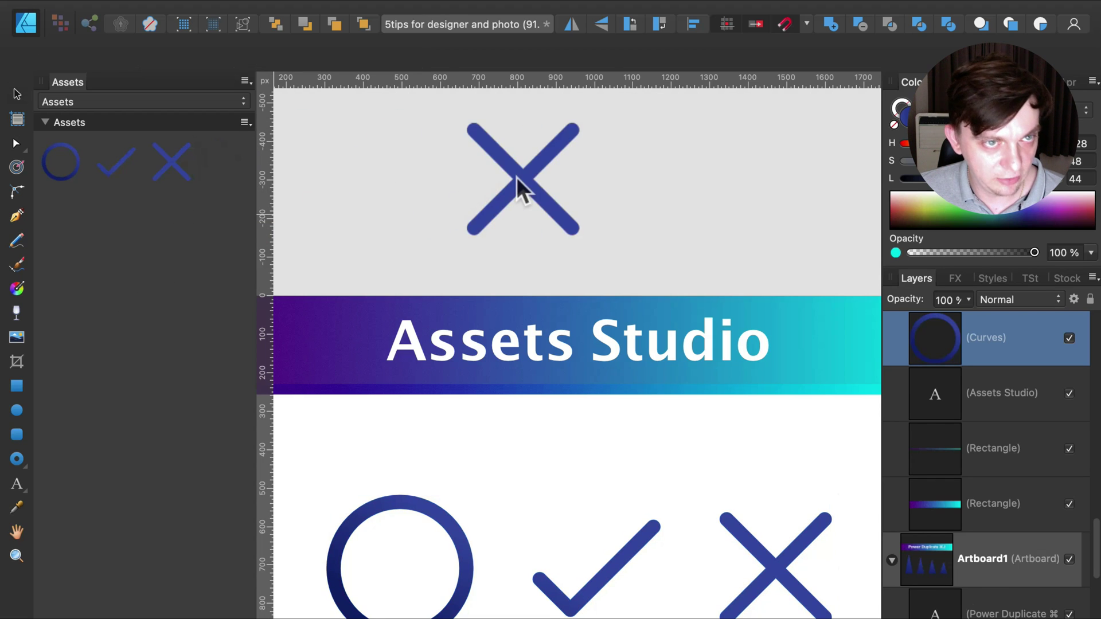
{"action": "left_click_drag", "start_coordinate": [127, 163], "coordinate": [337, 216]}
{"action": "left_click_drag", "start_coordinate": [64, 172], "coordinate": [787, 184]}
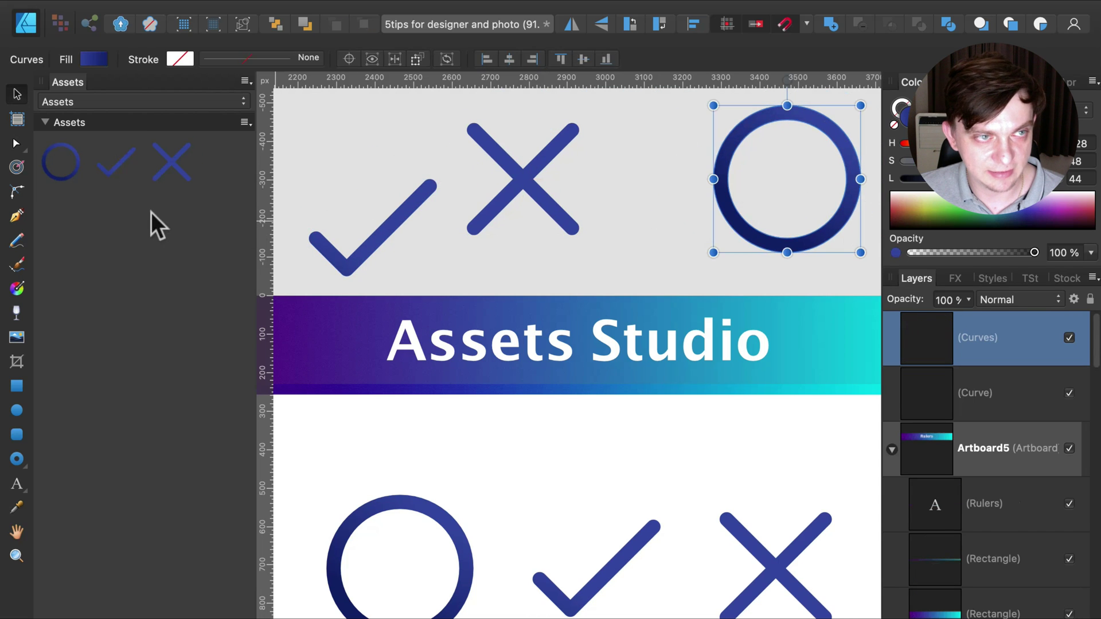
{"action": "left_click_drag", "start_coordinate": [74, 177], "coordinate": [694, 201]}
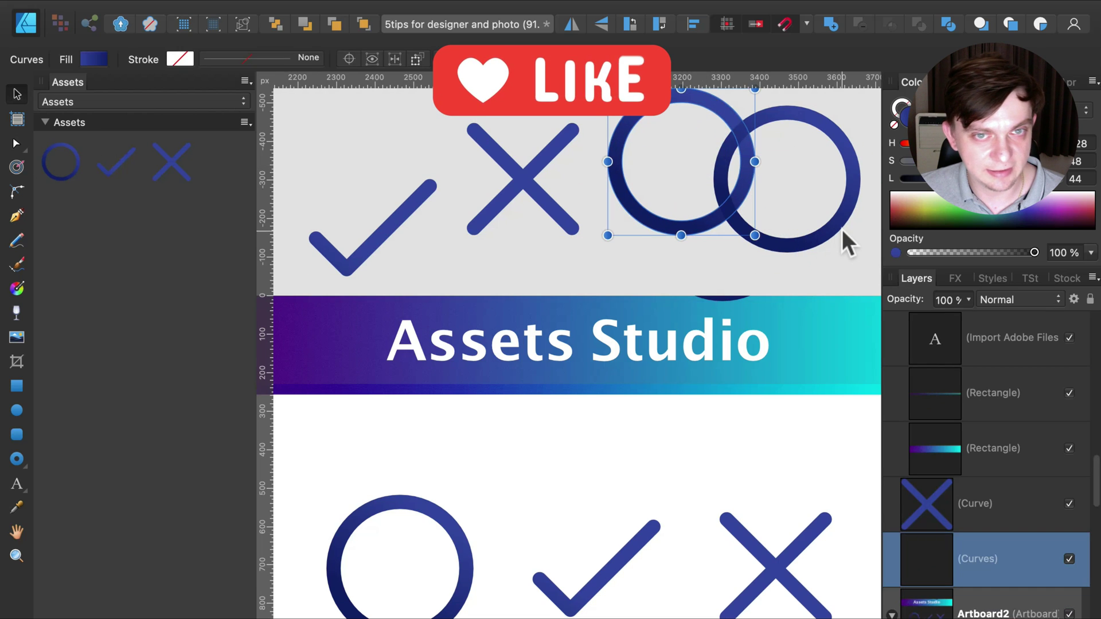
{"action": "left_click", "coordinate": [836, 235]}
{"action": "key", "text": "ctrl+z"}
{"action": "key", "text": "ctrl+z"}
{"action": "key", "text": "ctrl+z"}
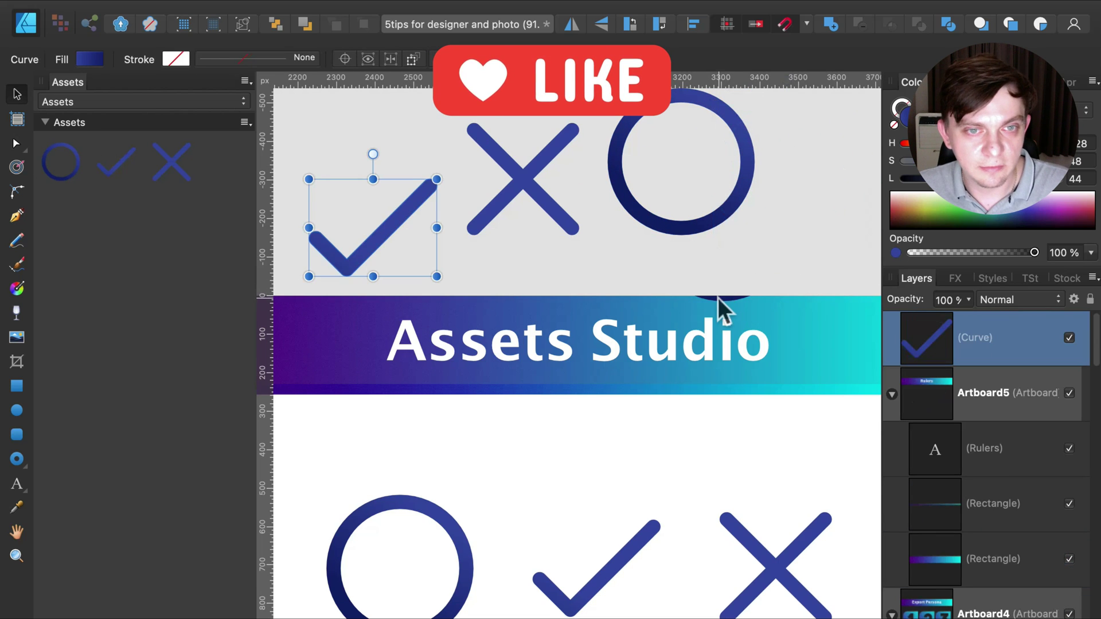
{"action": "key", "text": "ctrl+z"}
{"action": "key", "text": "ctrl+z"}
{"action": "key", "text": "ctrl+z"}
{"action": "key", "text": "ctrl+z"}
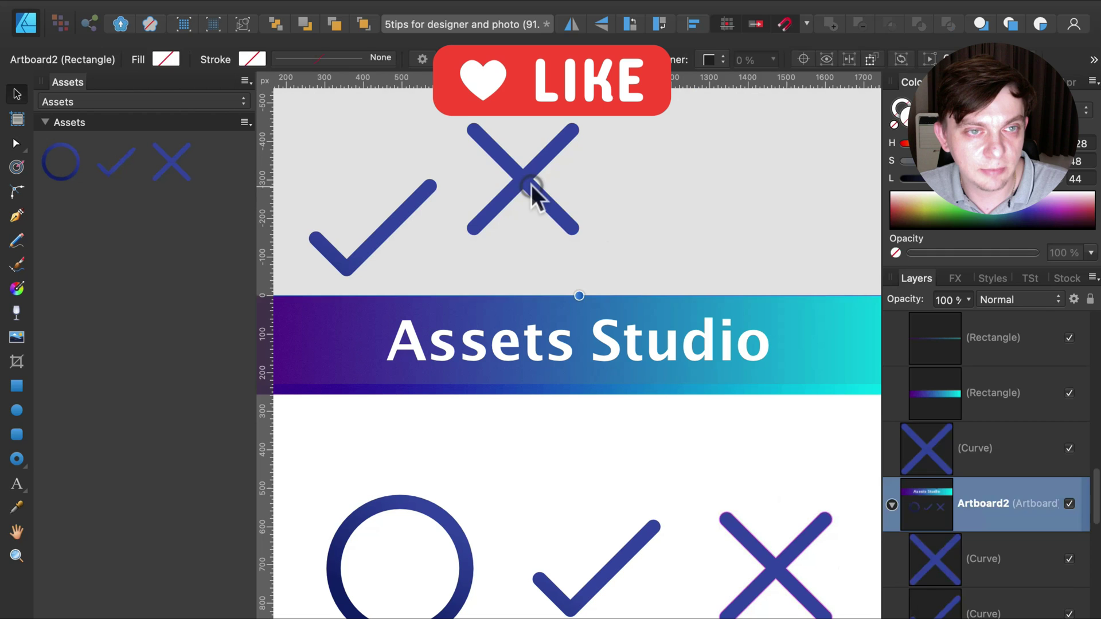
{"action": "key", "text": "ctrl+z"}
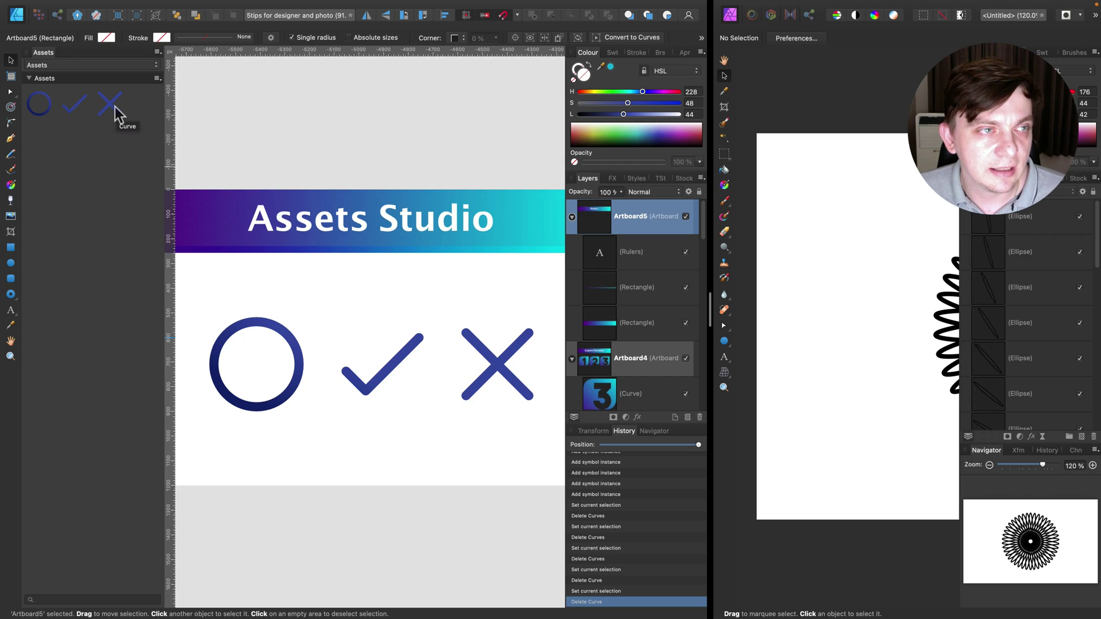
Uncheck View > Studio > Assets to close the panel and widen the canvas.
{"action": "left_click", "coordinate": [238, 7]}
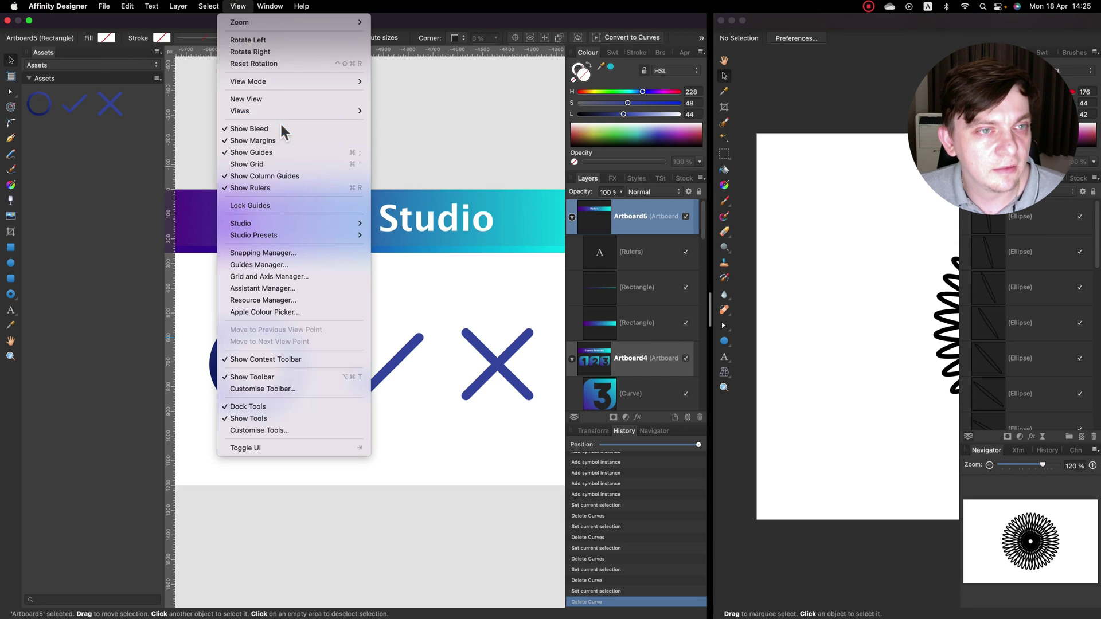
{"action": "mouse_move", "coordinate": [310, 223]}
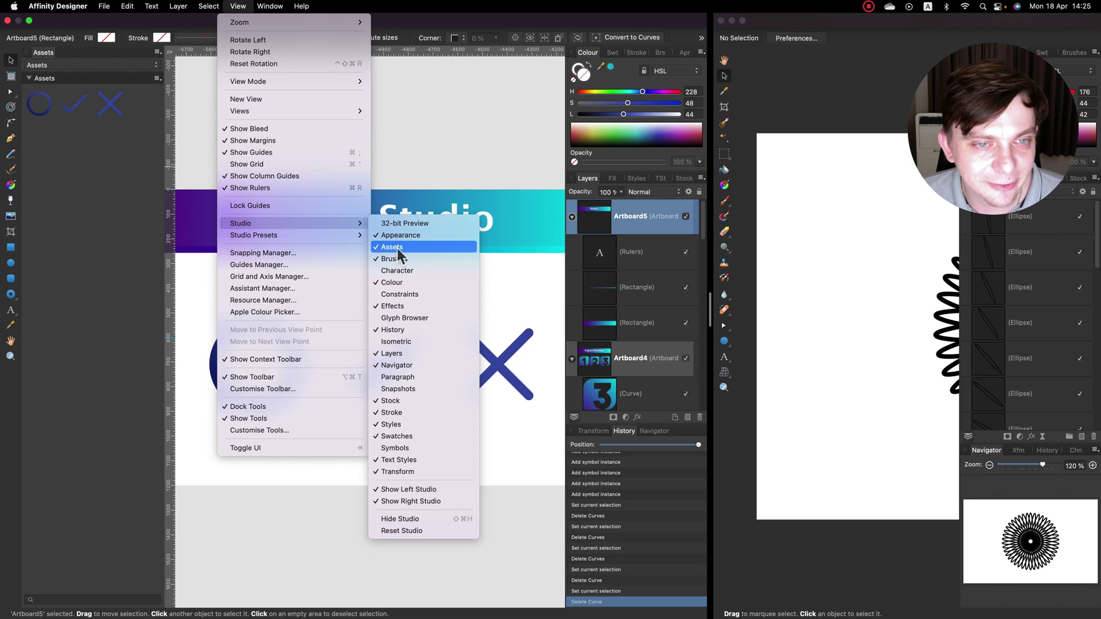
{"action": "left_click", "coordinate": [398, 248]}
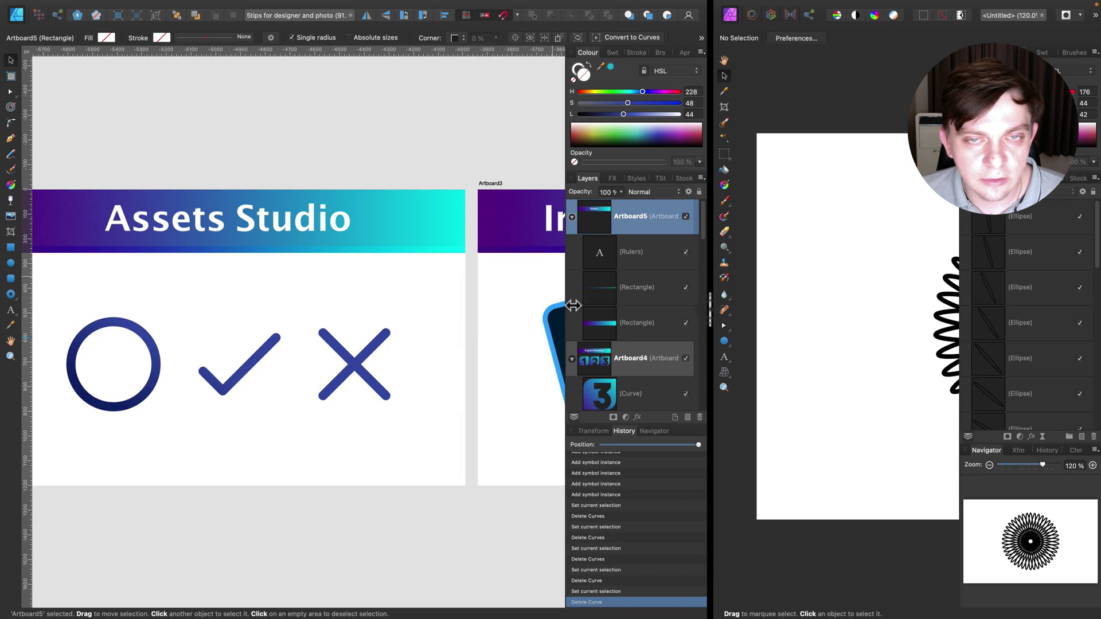
Widen the Photo window and delete all the spirograph ellipses.
{"action": "left_click_drag", "start_coordinate": [377, 299], "coordinate": [298, 295]}
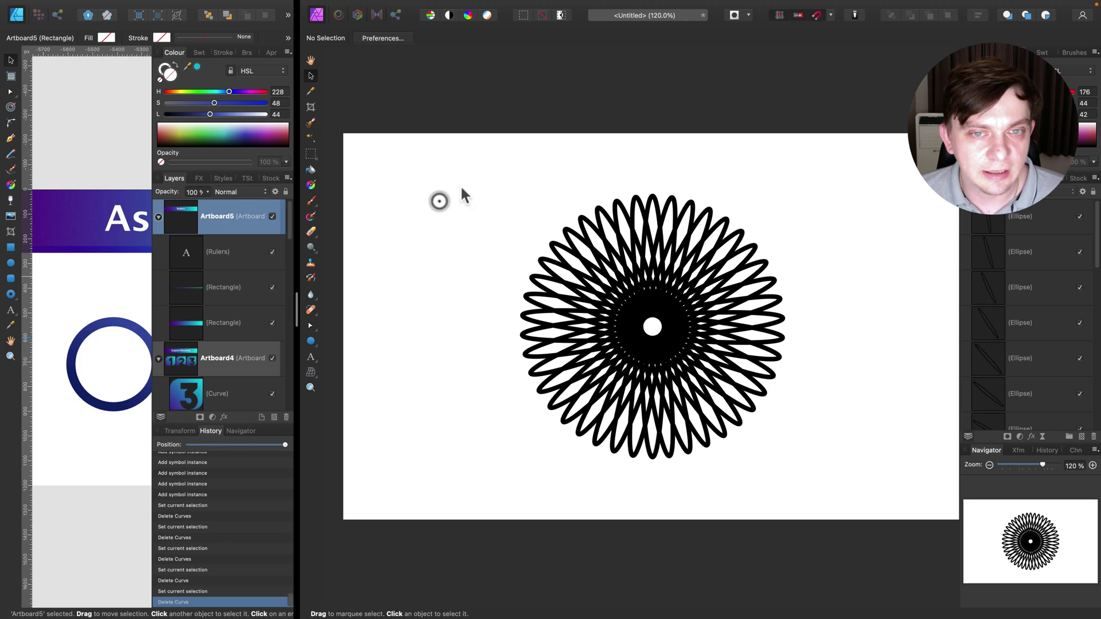
{"action": "left_click_drag", "start_coordinate": [477, 168], "coordinate": [878, 474]}
{"action": "key", "text": "BackSpace"}
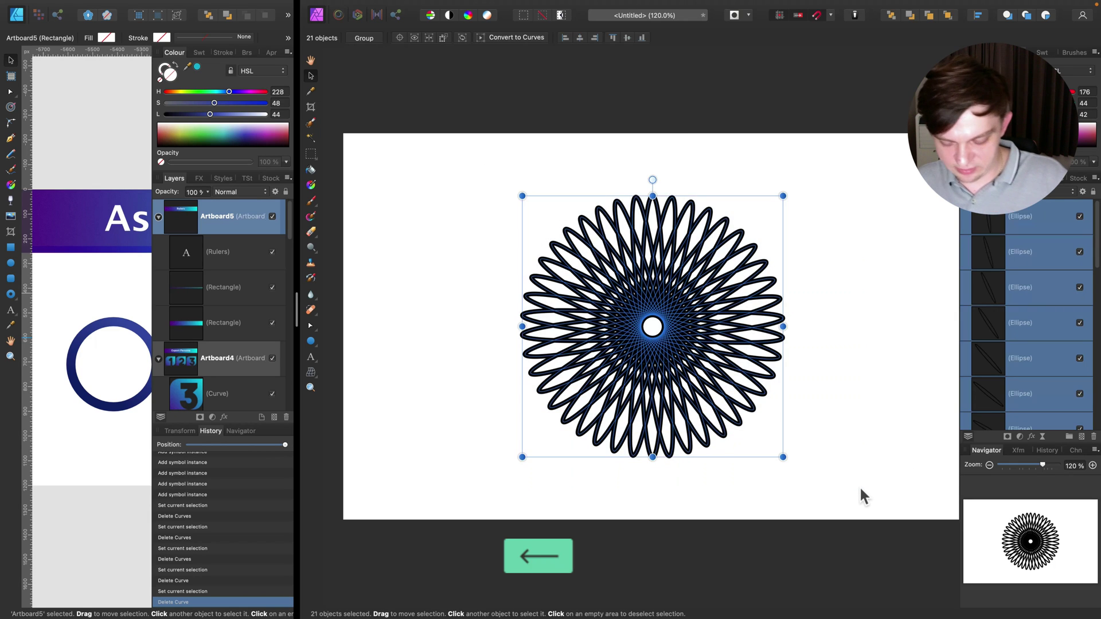
Show the Assets panel in Photo and make the lotus flower photo layer visible.
{"action": "scroll", "coordinate": [843, 362], "scroll_direction": "right", "scroll_amount": 2}
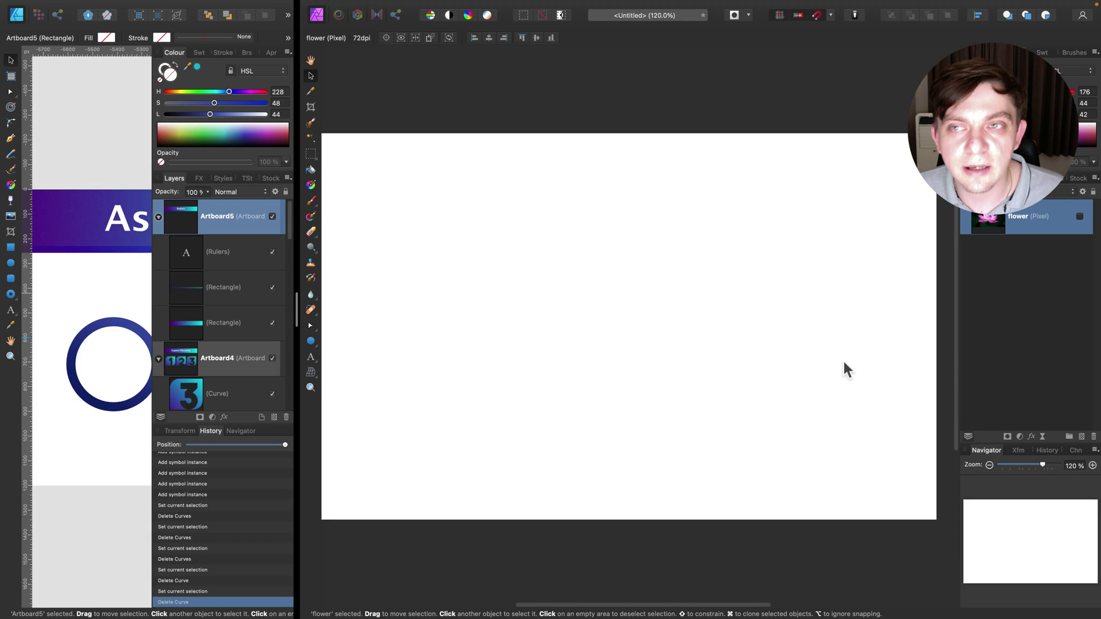
{"action": "mouse_move", "coordinate": [556, 7]}
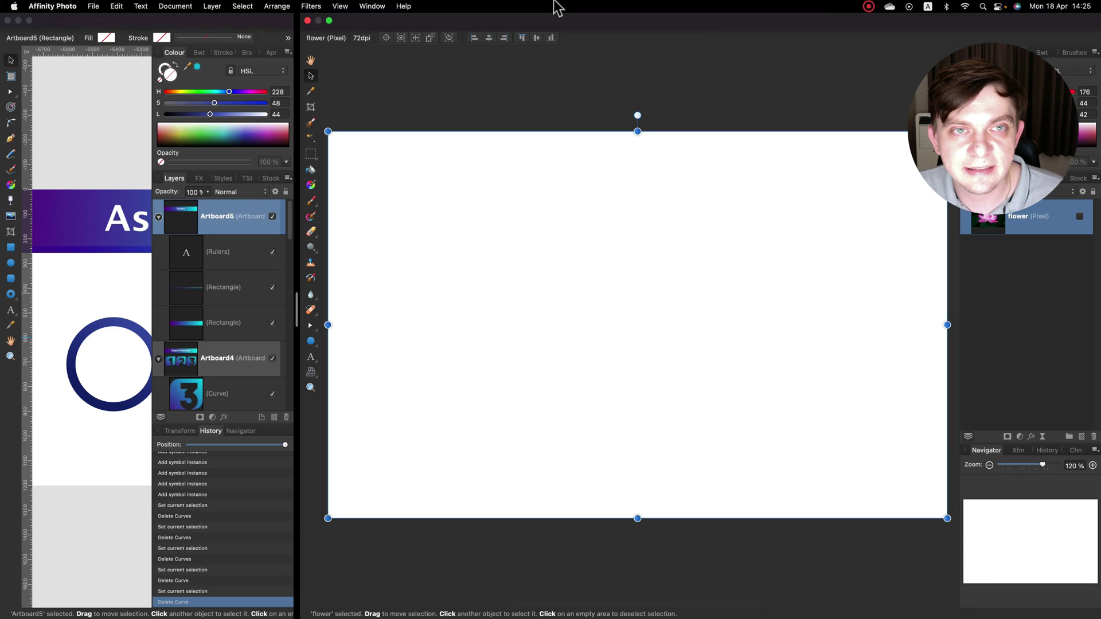
{"action": "left_click", "coordinate": [340, 7]}
{"action": "mouse_move", "coordinate": [349, 253]}
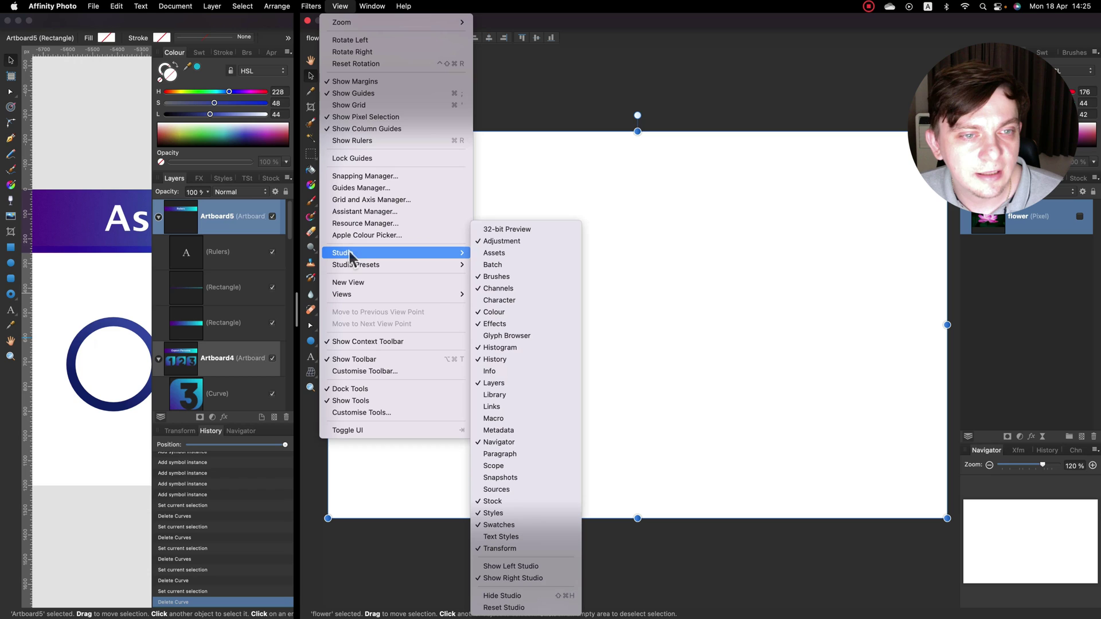
{"action": "left_click", "coordinate": [508, 252]}
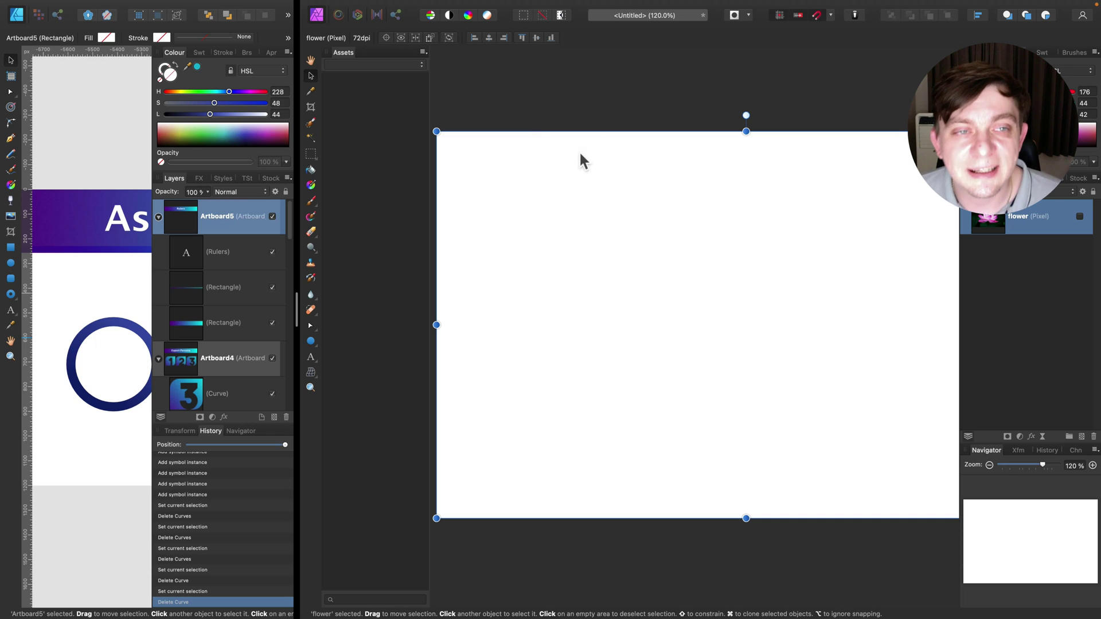
{"action": "left_click", "coordinate": [1080, 216]}
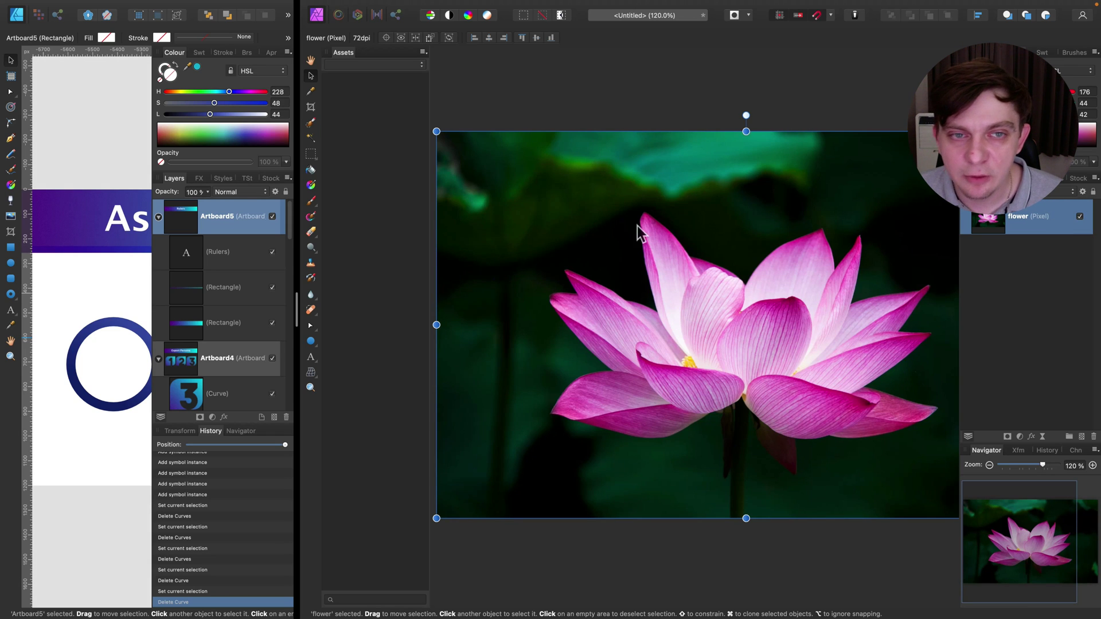
{"action": "scroll", "coordinate": [884, 225], "scroll_direction": "right", "scroll_amount": 3}
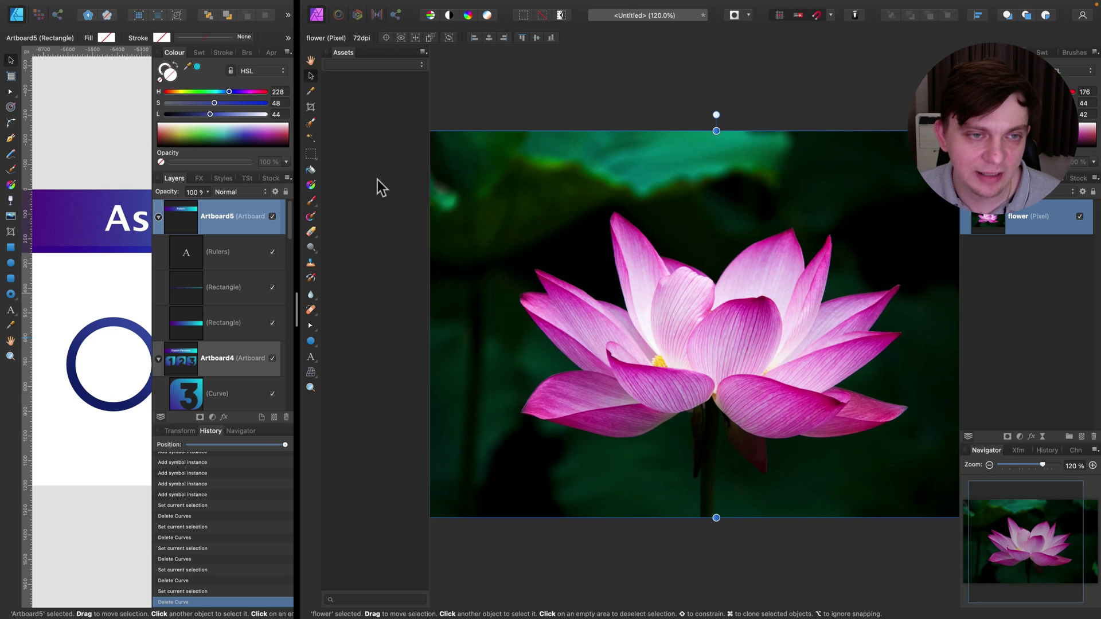
Paint over the lotus petals with the Selection Brush, toggling add and subtract modes to refine edges.
{"action": "left_click", "coordinate": [311, 122]}
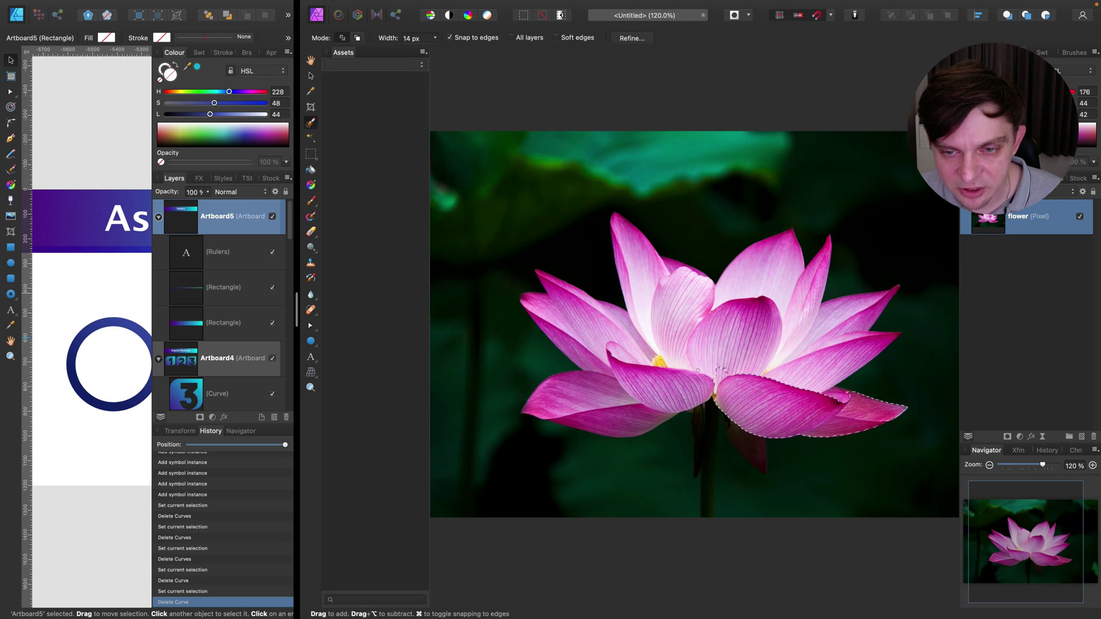
{"action": "mouse_move", "coordinate": [697, 370]}
{"action": "left_mouse_down"}
{"action": "mouse_move", "coordinate": [602, 417]}
{"action": "mouse_move", "coordinate": [561, 396]}
{"action": "mouse_move", "coordinate": [631, 362]}
{"action": "mouse_move", "coordinate": [562, 331]}
{"action": "mouse_move", "coordinate": [549, 276]}
{"action": "mouse_move", "coordinate": [639, 319]}
{"action": "mouse_move", "coordinate": [633, 262]}
{"action": "mouse_move", "coordinate": [713, 288]}
{"action": "mouse_move", "coordinate": [755, 259]}
{"action": "mouse_move", "coordinate": [810, 276]}
{"action": "mouse_move", "coordinate": [815, 264]}
{"action": "mouse_move", "coordinate": [840, 306]}
{"action": "mouse_move", "coordinate": [889, 293]}
{"action": "mouse_move", "coordinate": [843, 333]}
{"action": "mouse_move", "coordinate": [886, 339]}
{"action": "mouse_move", "coordinate": [805, 372]}
{"action": "mouse_move", "coordinate": [823, 319]}
{"action": "mouse_move", "coordinate": [735, 336]}
{"action": "mouse_move", "coordinate": [754, 303]}
{"action": "mouse_move", "coordinate": [742, 358]}
{"action": "mouse_move", "coordinate": [654, 362]}
{"action": "left_mouse_up"}
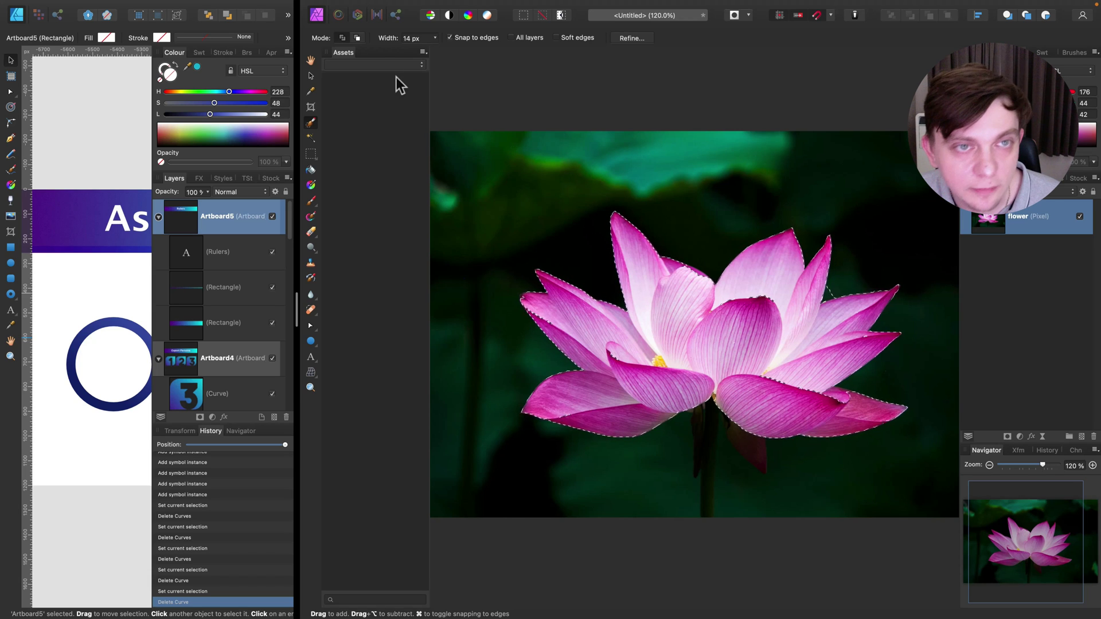
{"action": "left_click", "coordinate": [342, 38]}
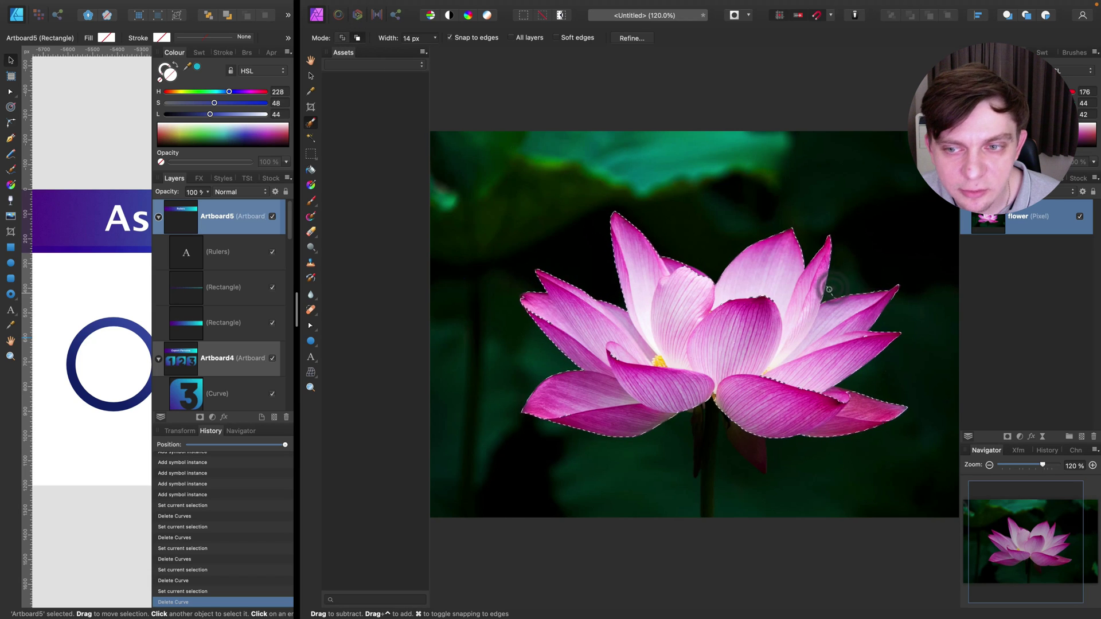
{"action": "left_click", "coordinate": [357, 38]}
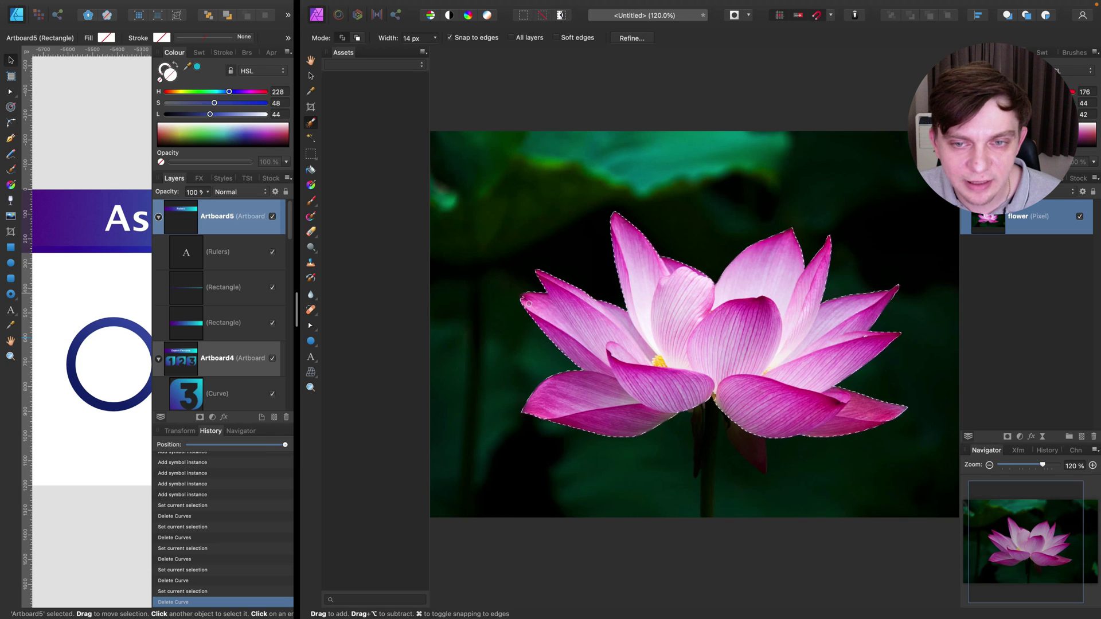
With the Move Tool active, make a new Assets category and add the selected lotus to it as 'flower'.
{"action": "left_click", "coordinate": [311, 75]}
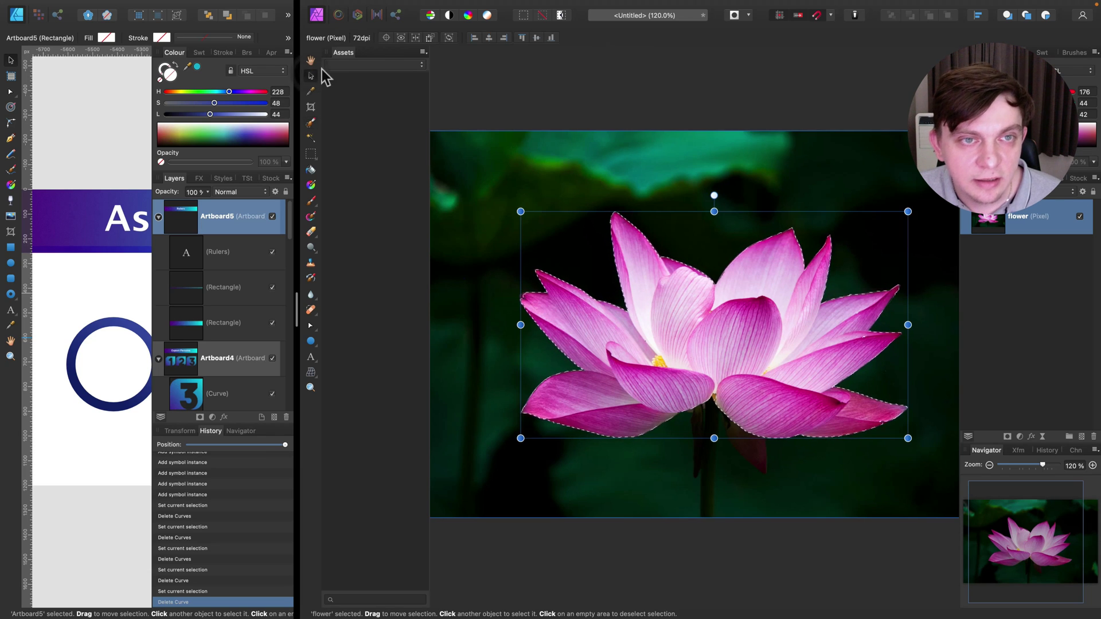
{"action": "left_click", "coordinate": [423, 52]}
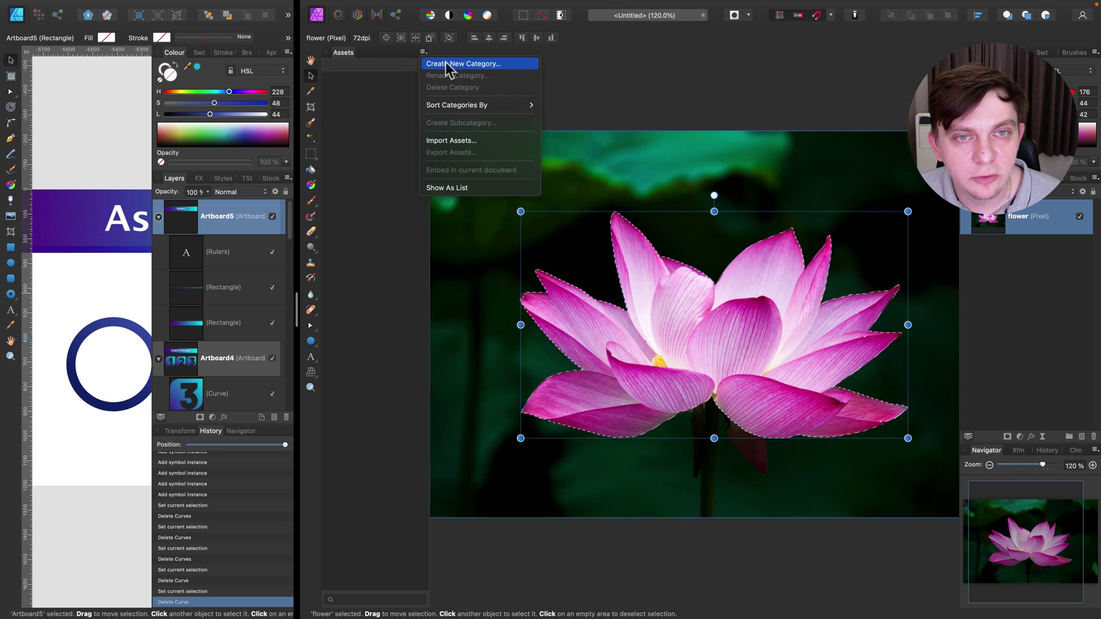
{"action": "left_click", "coordinate": [417, 58]}
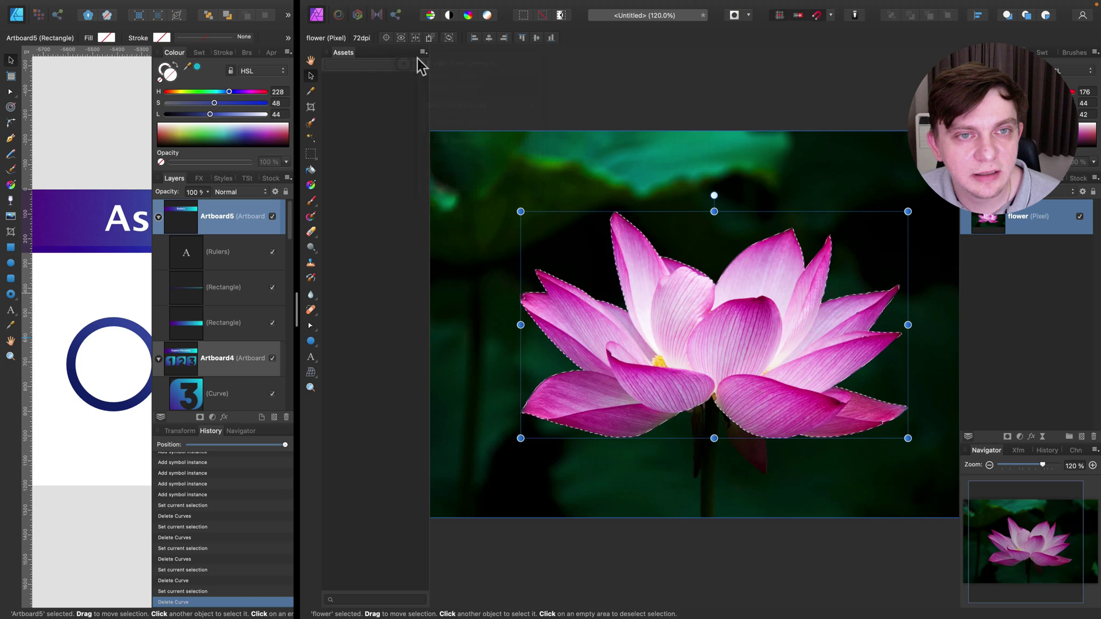
{"action": "left_click", "coordinate": [423, 52]}
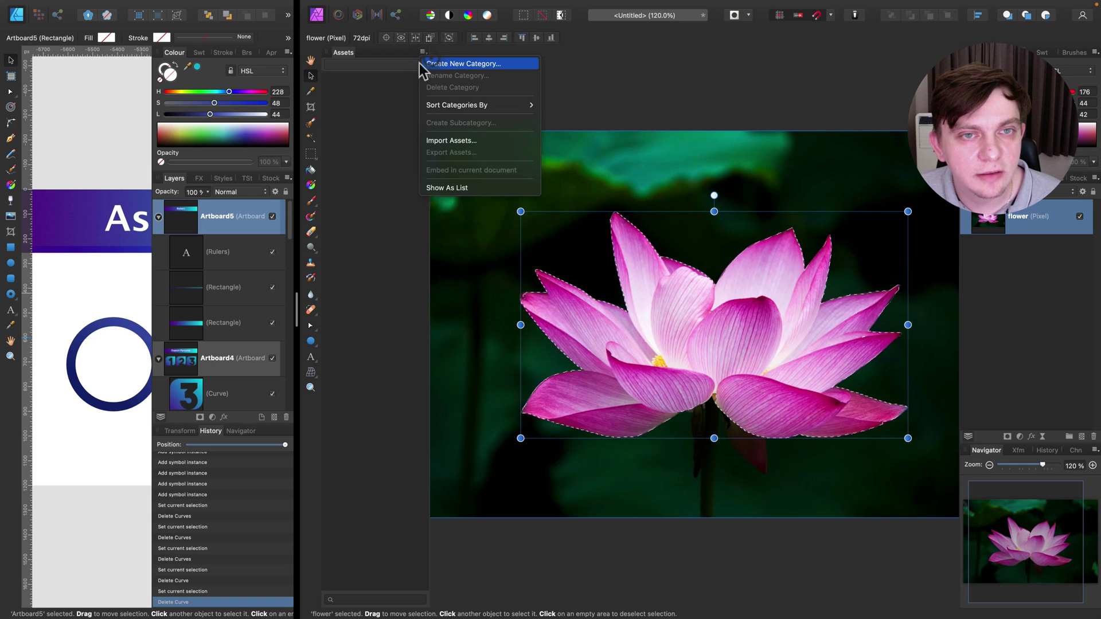
{"action": "left_click", "coordinate": [419, 63]}
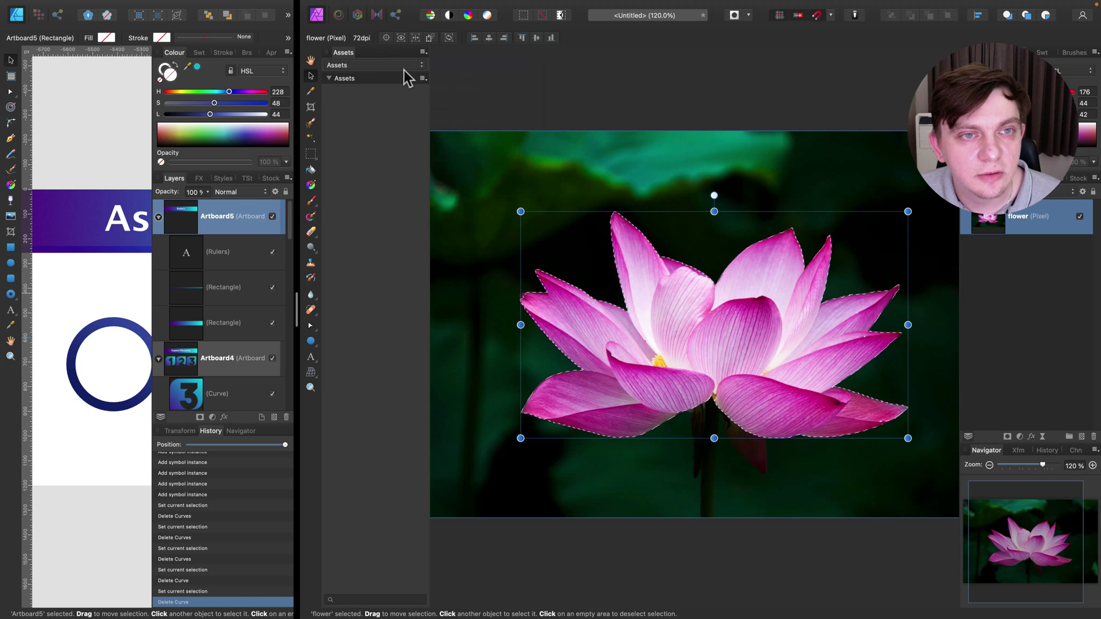
{"action": "left_click", "coordinate": [330, 79]}
{"action": "left_click", "coordinate": [328, 79]}
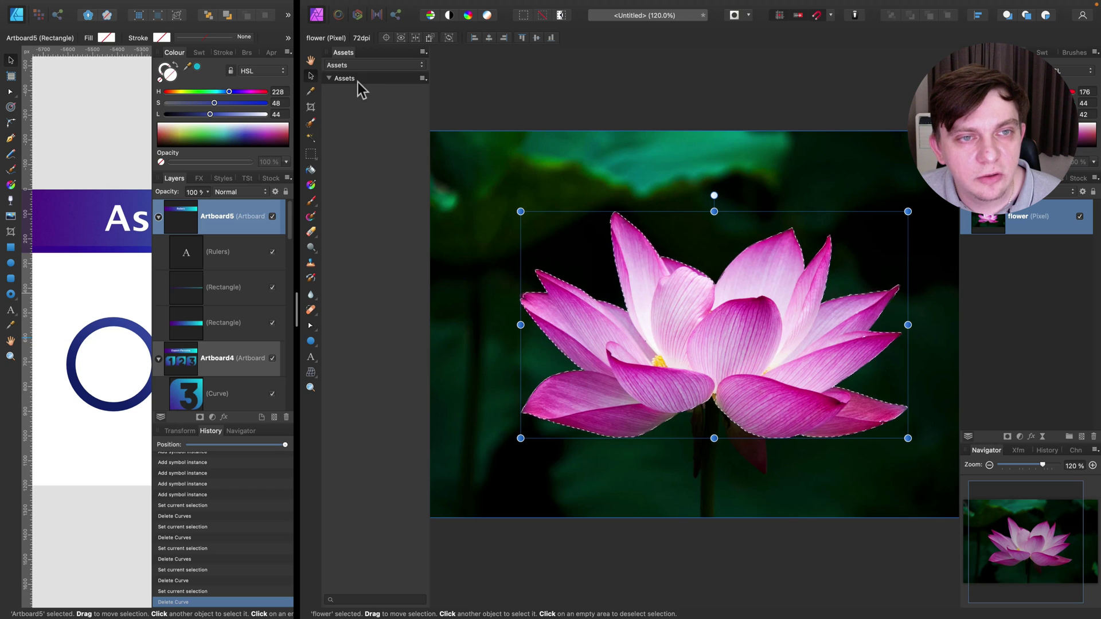
{"action": "left_click", "coordinate": [422, 78]}
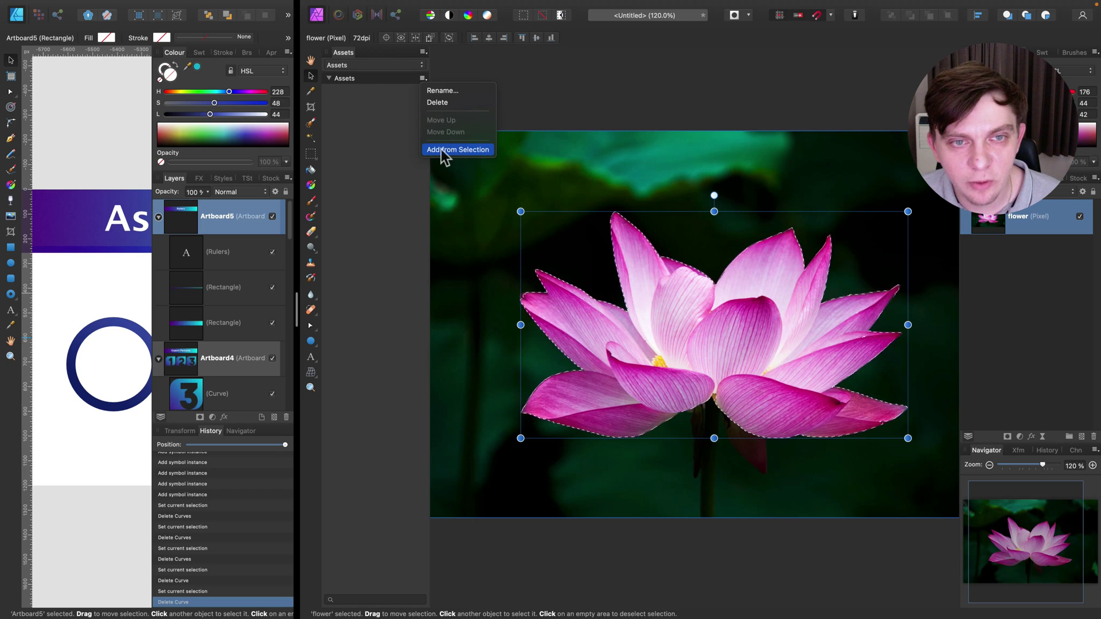
{"action": "left_click", "coordinate": [458, 150]}
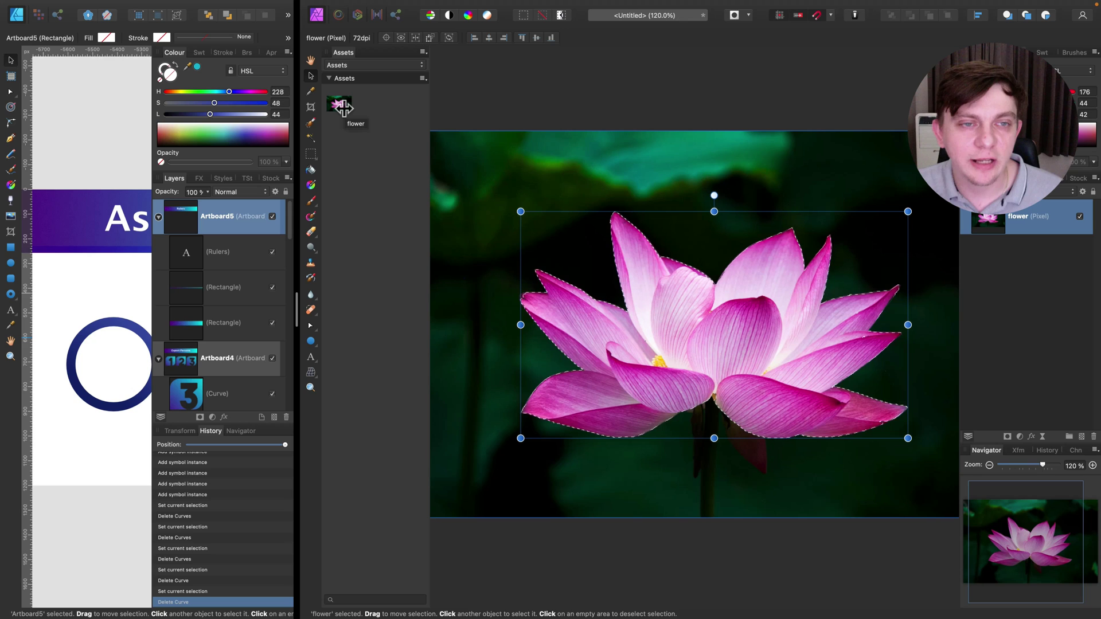
Delete the full-photo flower asset from the Assets category.
{"action": "right_click", "coordinate": [344, 107]}
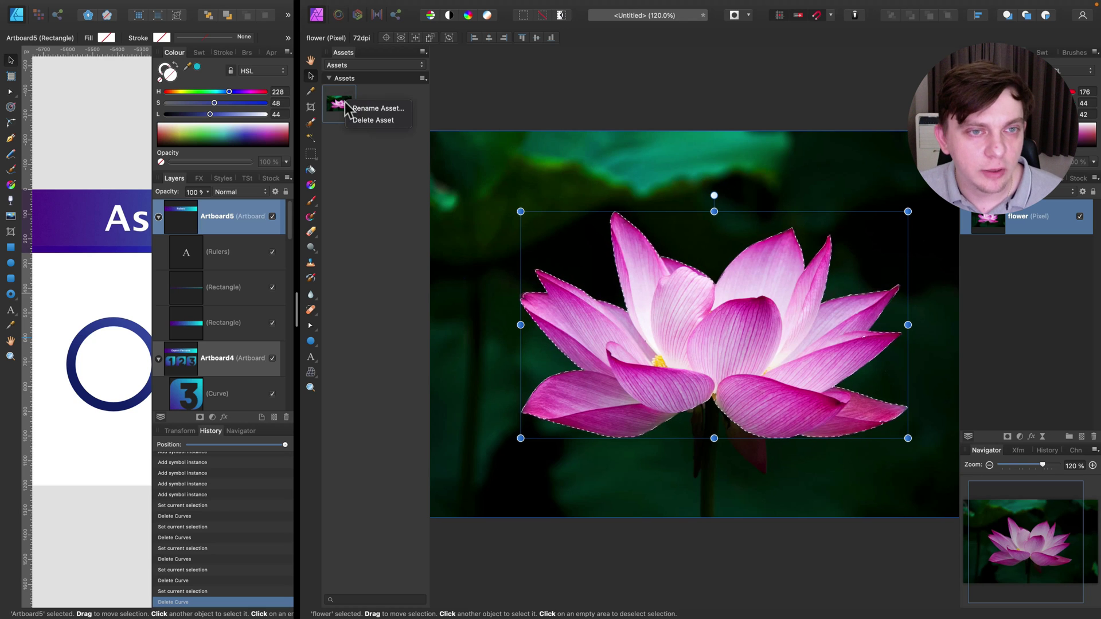
{"action": "left_click", "coordinate": [364, 121]}
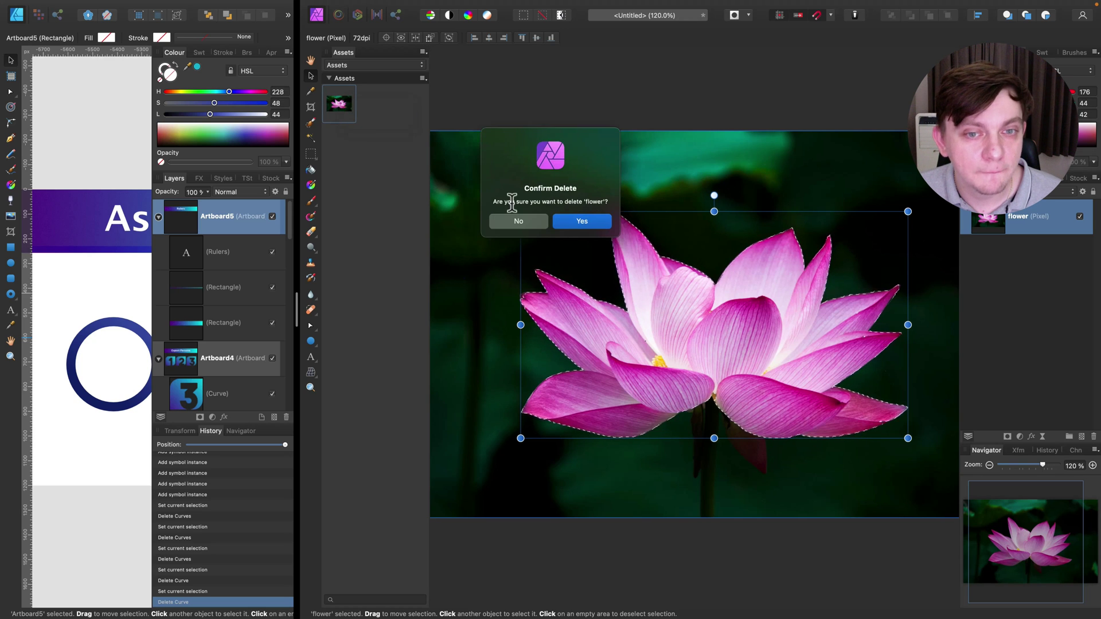
{"action": "left_click", "coordinate": [594, 223]}
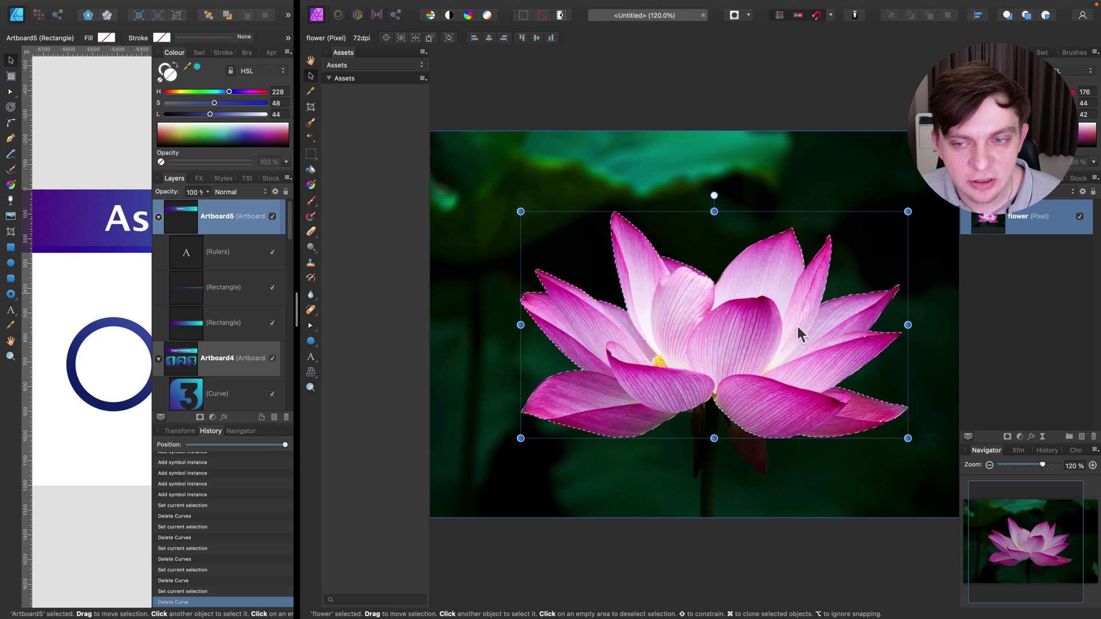
Paste the selected flower as a cut-out layer, hide the original, and add the cut-out to the assets.
{"action": "left_click_drag", "start_coordinate": [798, 326], "coordinate": [707, 224]}
{"action": "key", "text": "super+z"}
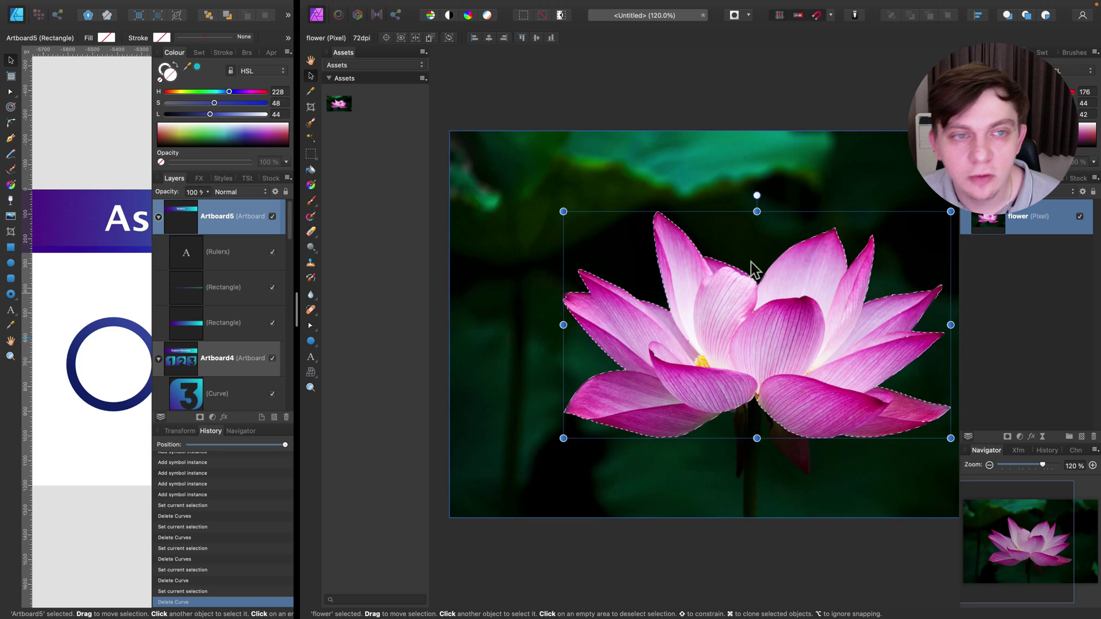
{"action": "scroll", "coordinate": [752, 262], "scroll_direction": "right", "scroll_amount": 3}
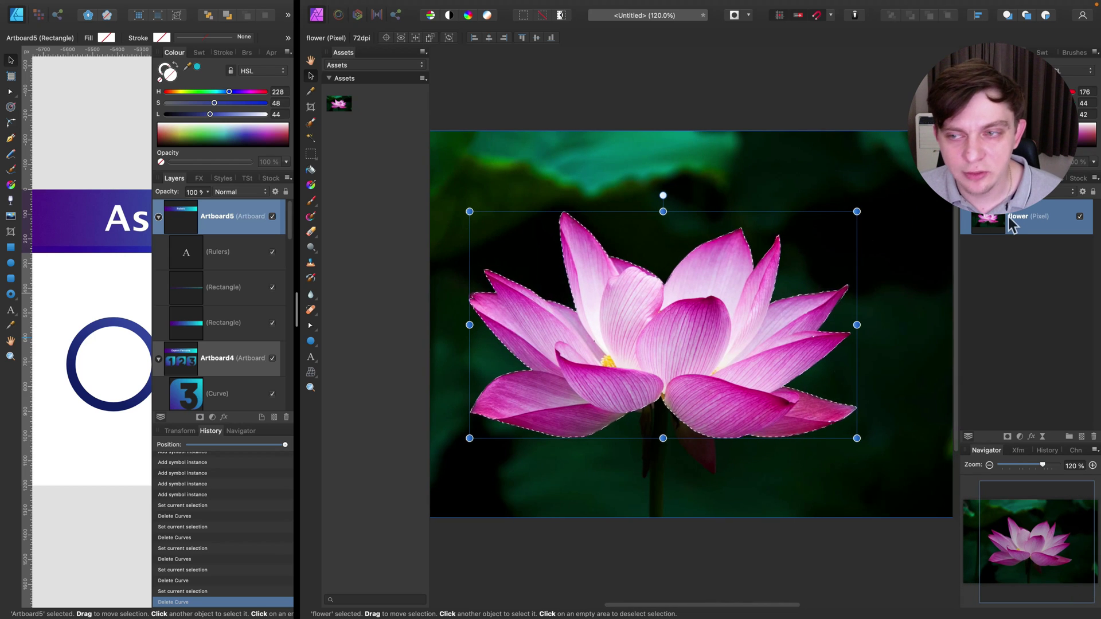
{"action": "key", "text": "super+v"}
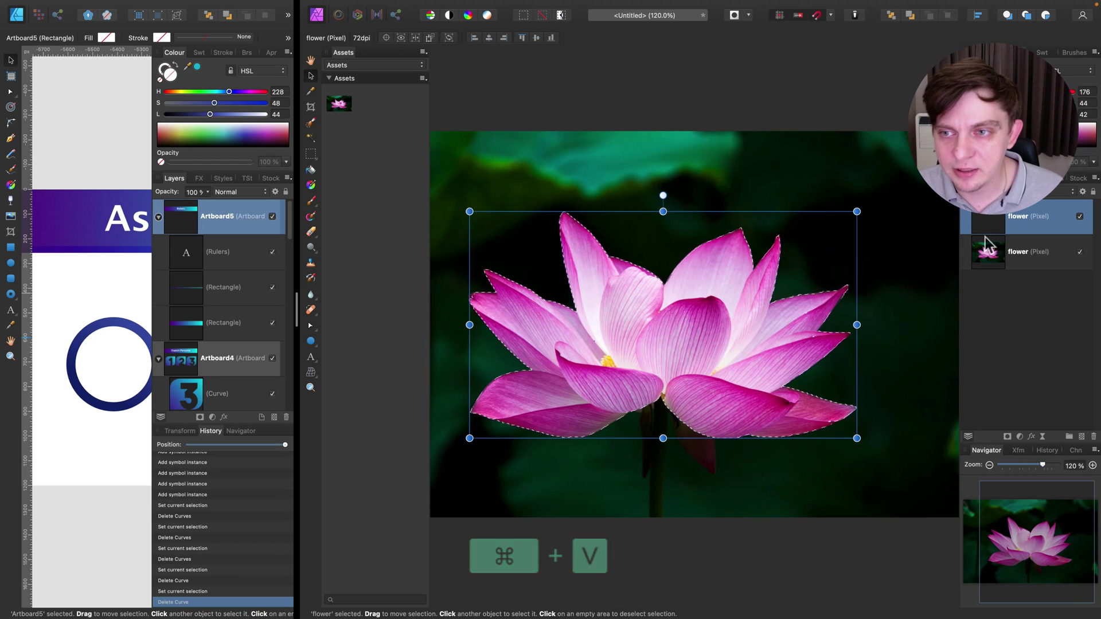
{"action": "left_click", "coordinate": [1080, 252]}
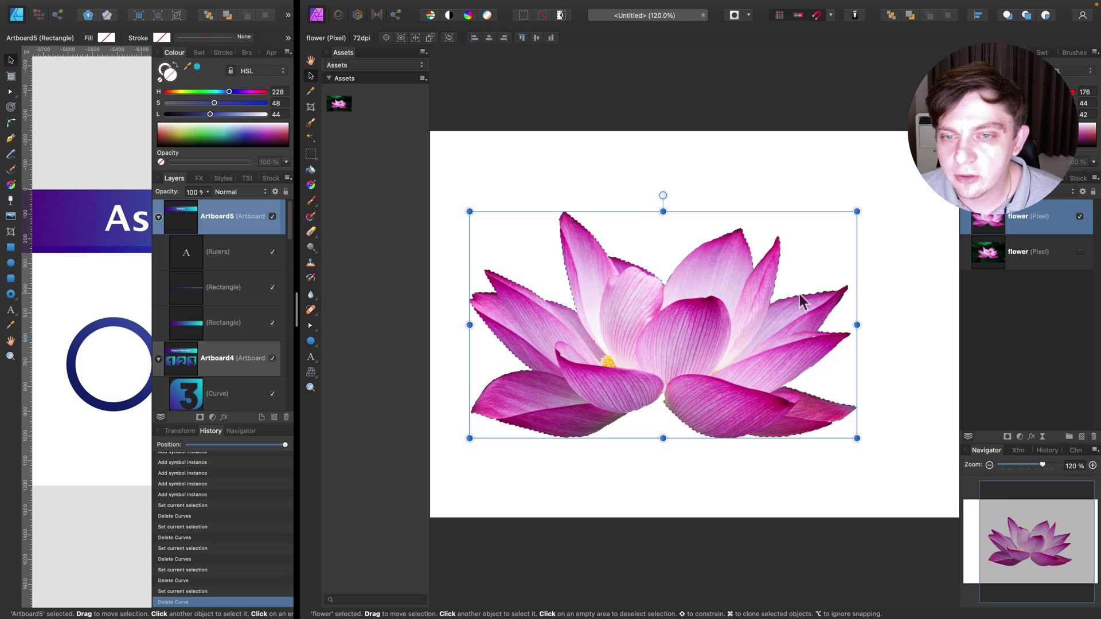
{"action": "left_click_drag", "start_coordinate": [708, 307], "coordinate": [368, 170]}
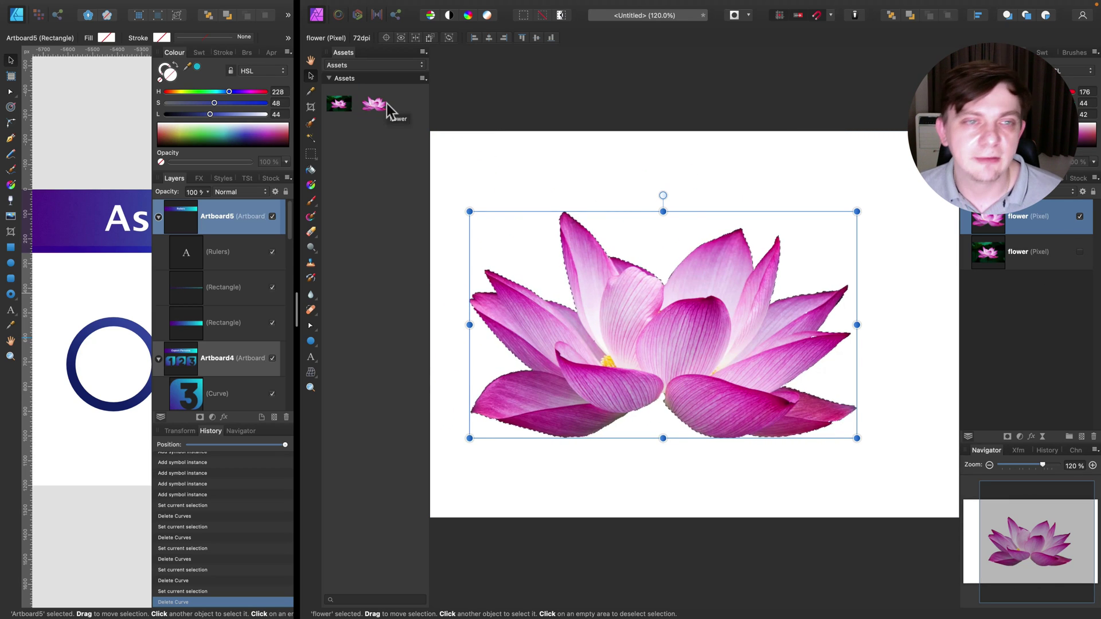
Delete the unwanted dark asset, hide the cut-out layer and show the full lotus photo.
{"action": "right_click", "coordinate": [337, 104]}
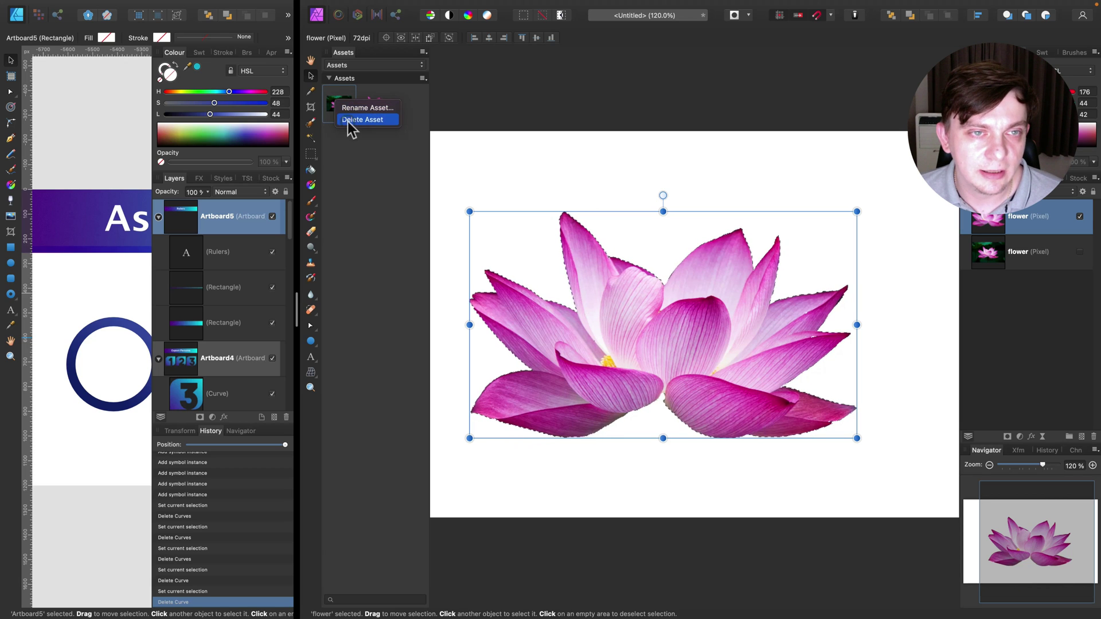
{"action": "left_click", "coordinate": [348, 121]}
{"action": "left_click", "coordinate": [603, 222]}
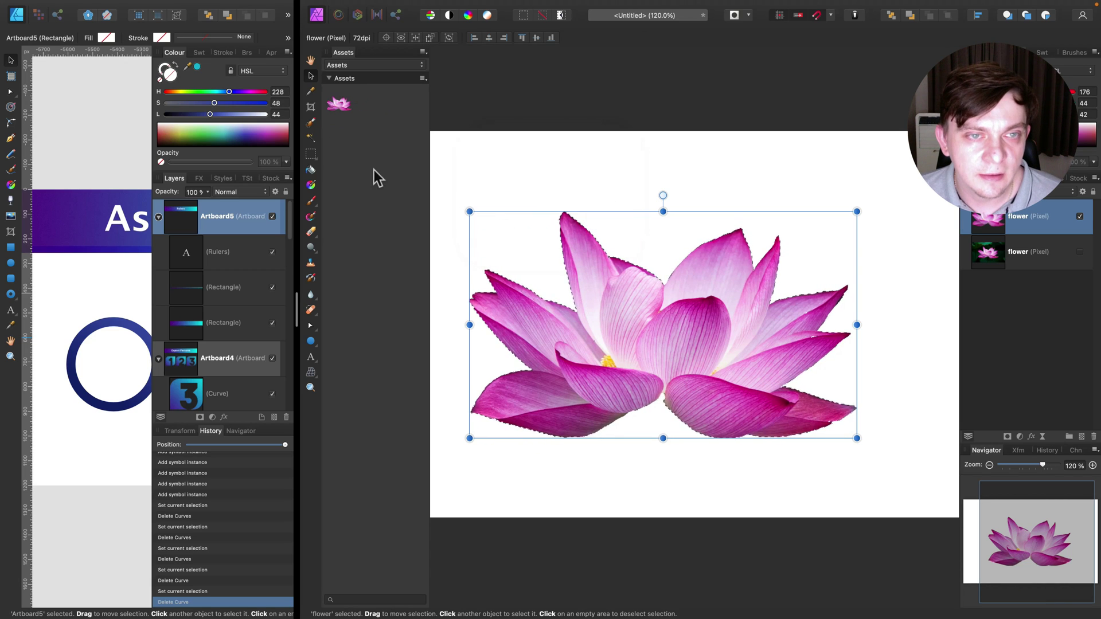
{"action": "left_click", "coordinate": [1080, 216]}
{"action": "left_click", "coordinate": [1080, 251]}
Place two small copies of the flower asset at the photo's upper right and top centre.
{"action": "key", "text": "super+d"}
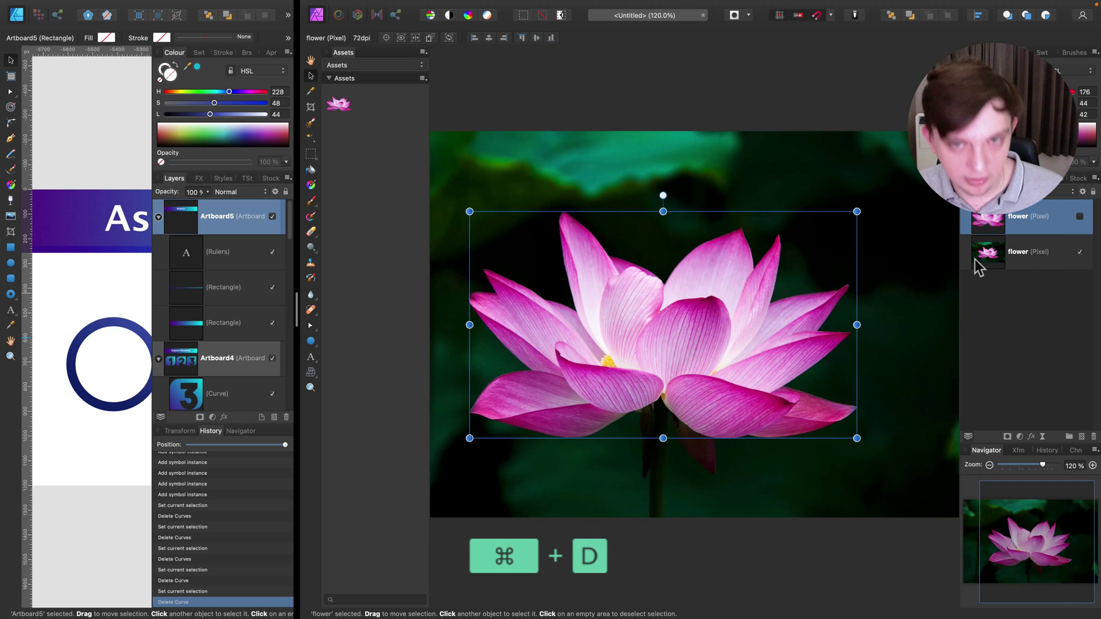
{"action": "left_click_drag", "start_coordinate": [338, 104], "coordinate": [666, 251]}
{"action": "left_click_drag", "start_coordinate": [860, 357], "coordinate": [644, 232]}
{"action": "left_click_drag", "start_coordinate": [557, 199], "coordinate": [851, 231]}
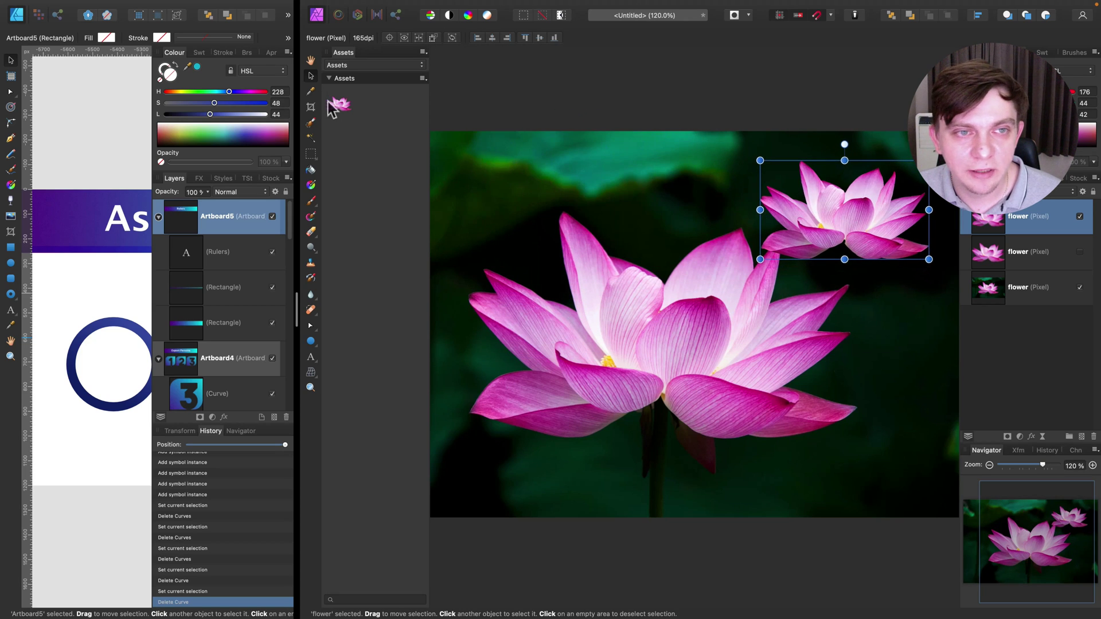
{"action": "left_click_drag", "start_coordinate": [333, 109], "coordinate": [646, 240]}
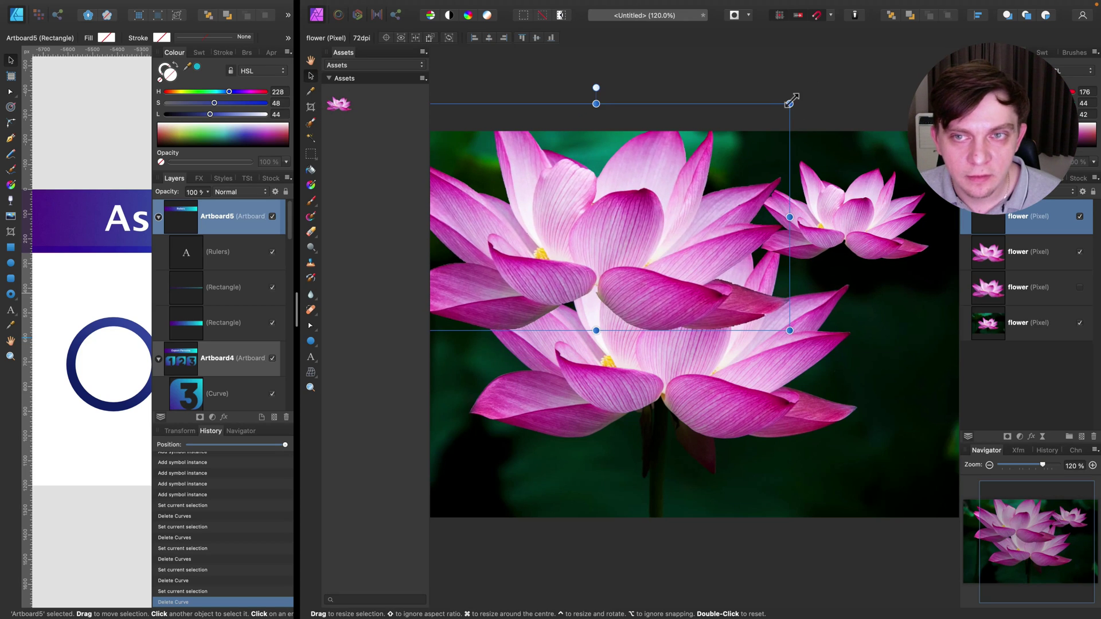
{"action": "left_click_drag", "start_coordinate": [791, 101], "coordinate": [591, 213]}
{"action": "left_click_drag", "start_coordinate": [505, 275], "coordinate": [678, 198]}
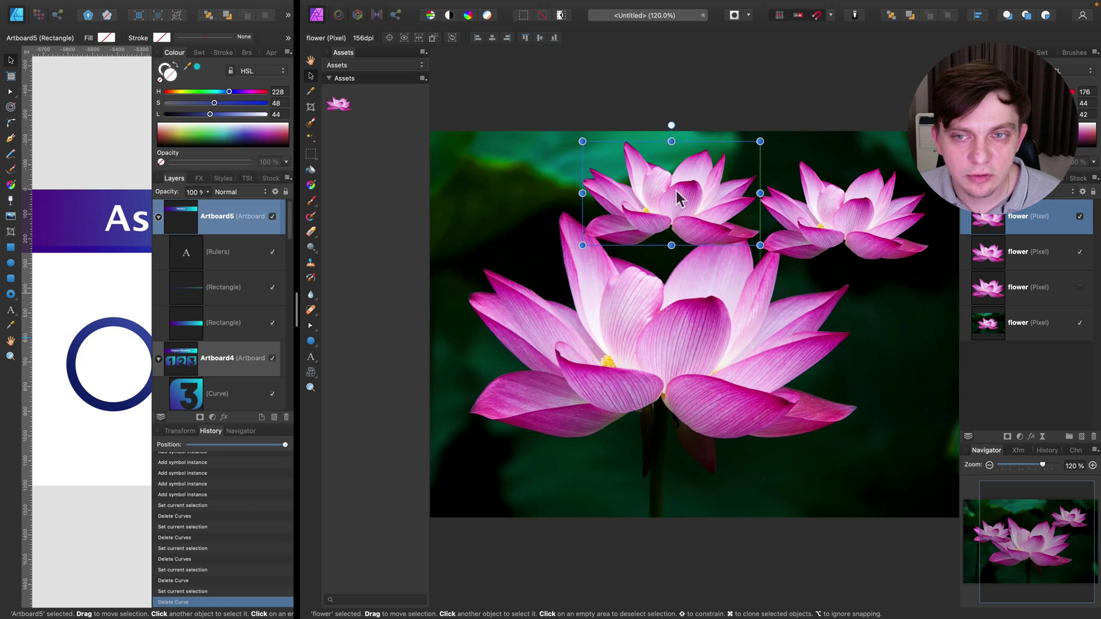
Add two more small flower copies, below the upper-right one and at top left, then widen Designer.
{"action": "left_click_drag", "start_coordinate": [339, 104], "coordinate": [744, 307]}
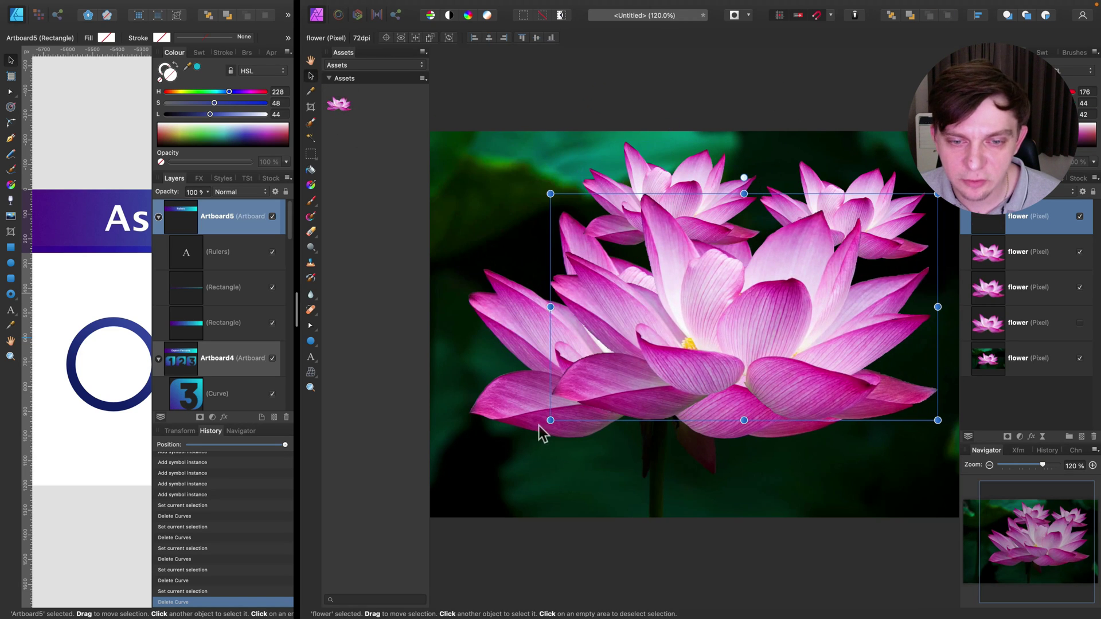
{"action": "left_click_drag", "start_coordinate": [550, 420], "coordinate": [799, 274]}
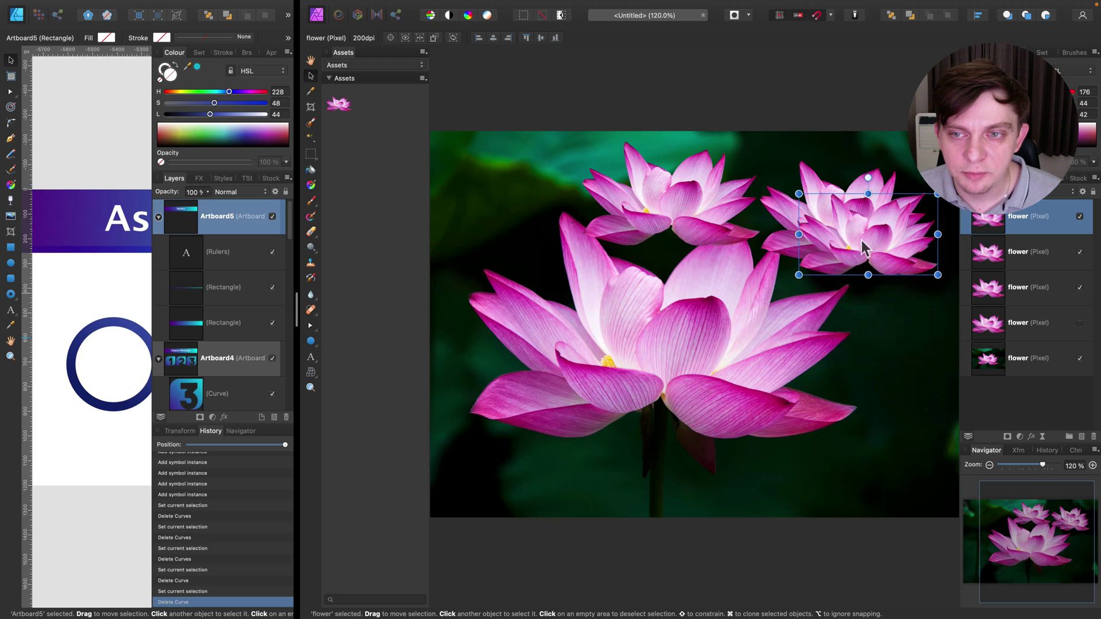
{"action": "left_click_drag", "start_coordinate": [862, 239], "coordinate": [860, 330]}
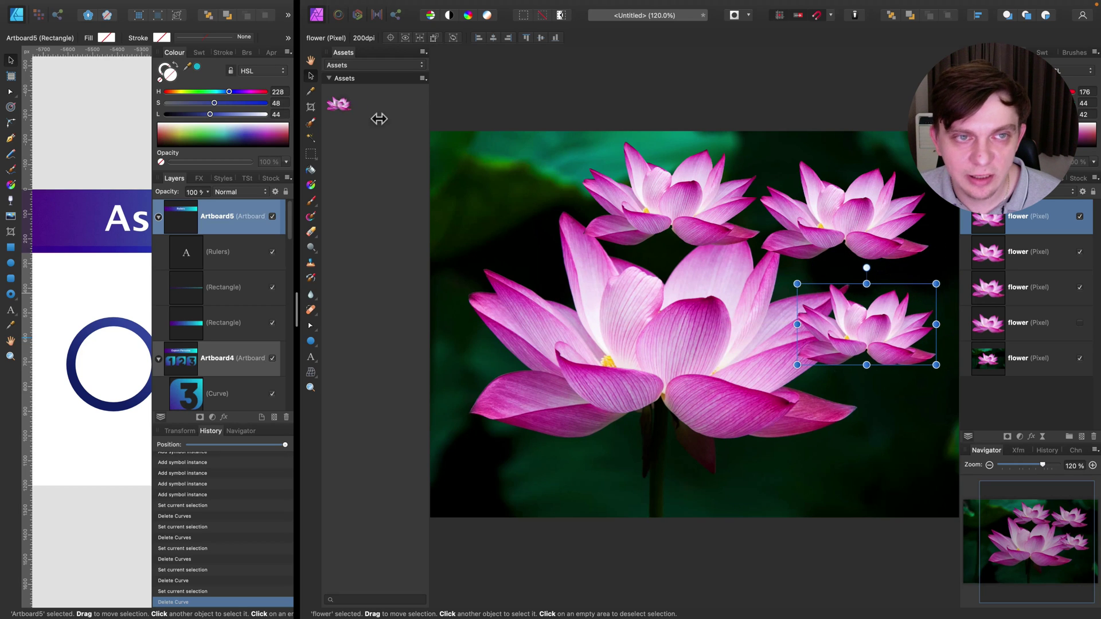
{"action": "left_click_drag", "start_coordinate": [338, 104], "coordinate": [688, 281]}
{"action": "left_click_drag", "start_coordinate": [877, 167], "coordinate": [522, 218]}
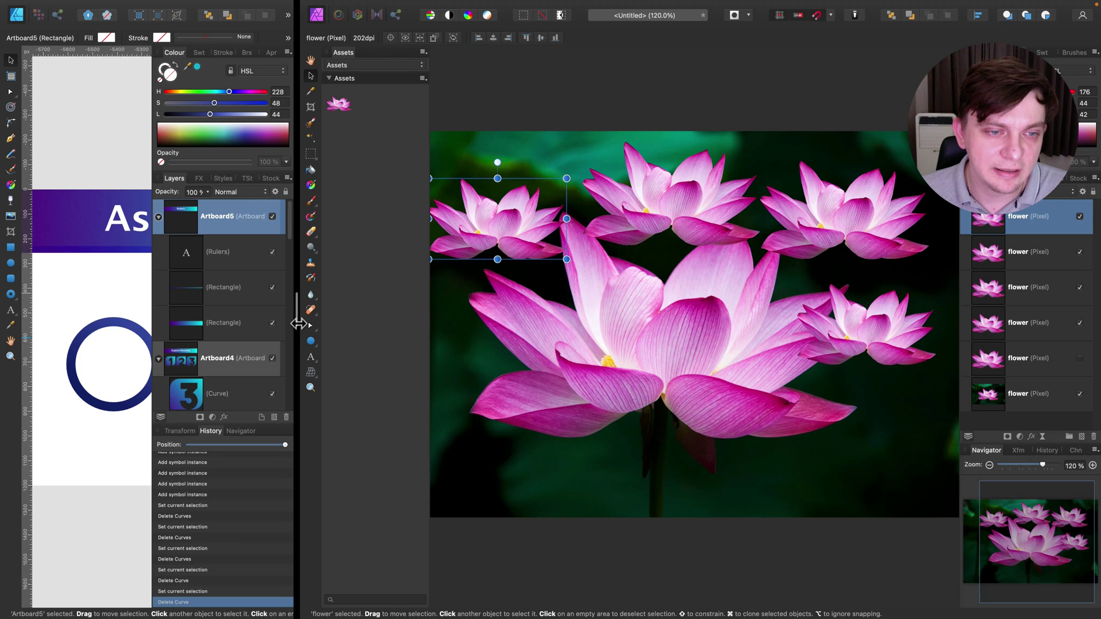
{"action": "left_click_drag", "start_coordinate": [296, 312], "coordinate": [804, 321]}
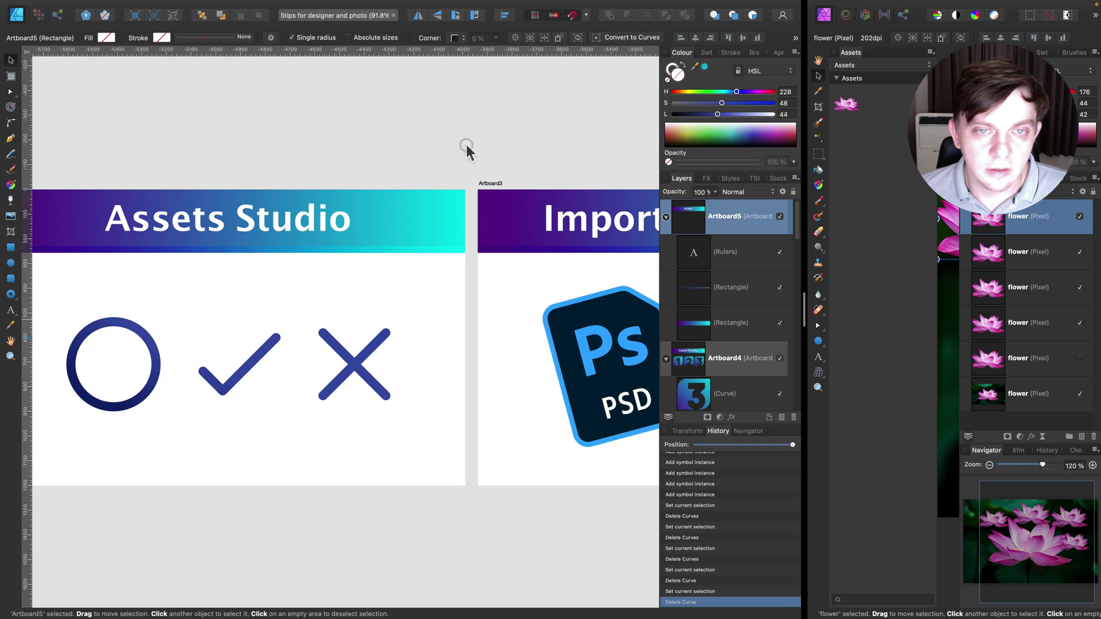
Scroll the Designer canvas right to centre Artboard4 with its 1, 2, 3 number tiles.
{"action": "scroll", "coordinate": [580, 269], "scroll_direction": "right", "scroll_amount": 5}
{"action": "scroll", "coordinate": [533, 277], "scroll_direction": "right", "scroll_amount": 2}
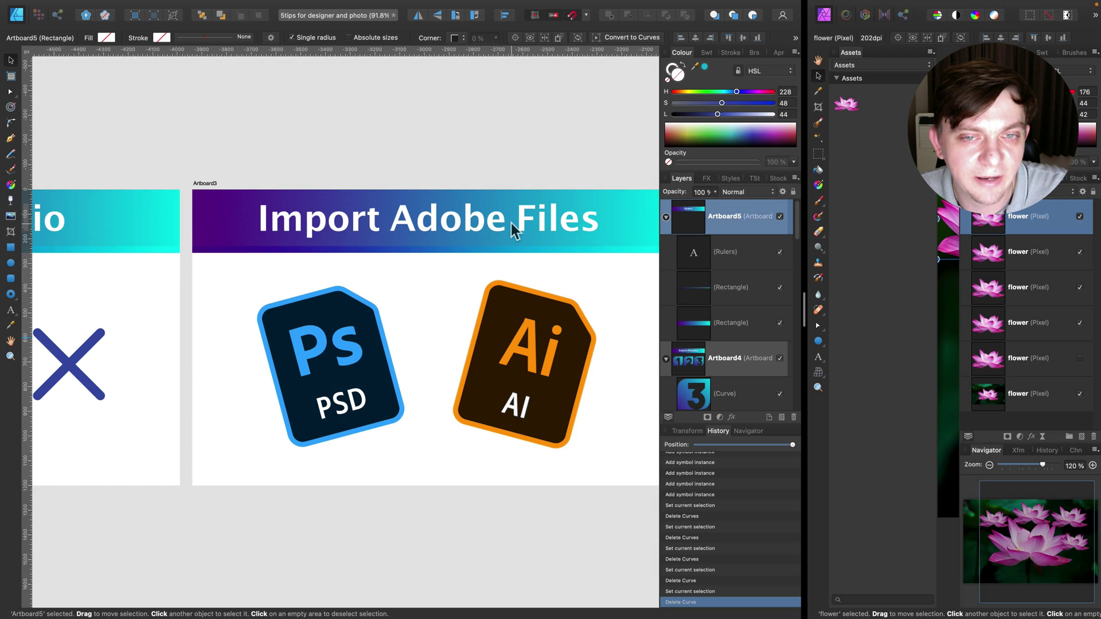
{"action": "scroll", "coordinate": [513, 230], "scroll_direction": "right", "scroll_amount": 5}
{"action": "scroll", "coordinate": [514, 229], "scroll_direction": "right", "scroll_amount": 5}
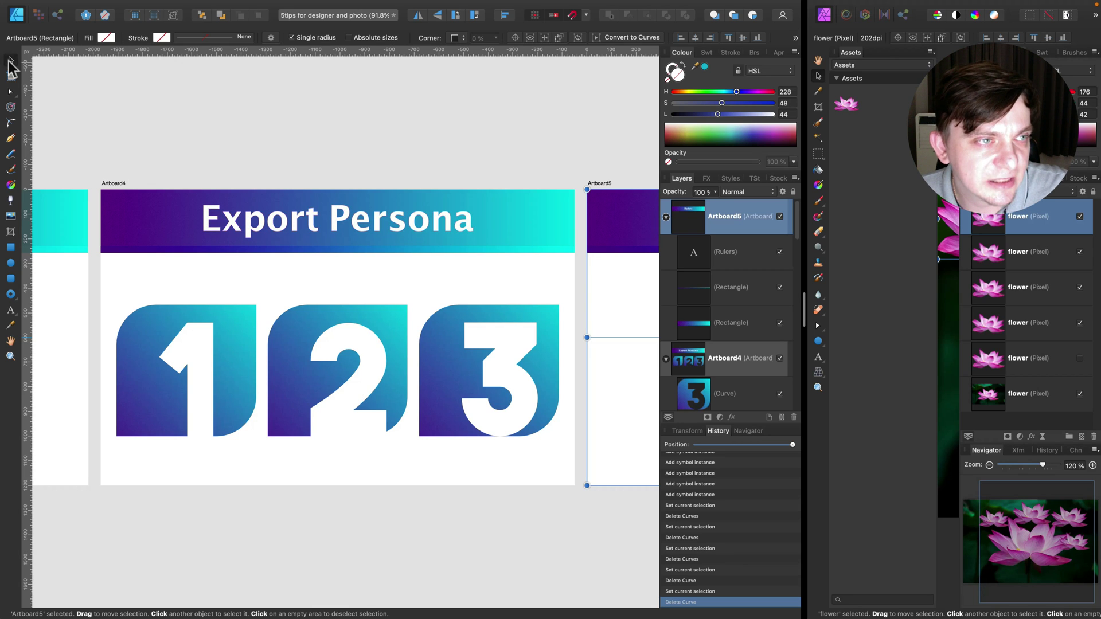
In the Export Persona, select the number 1, 2 and 3 graphics together from the Layers list.
{"action": "left_click", "coordinate": [91, 92]}
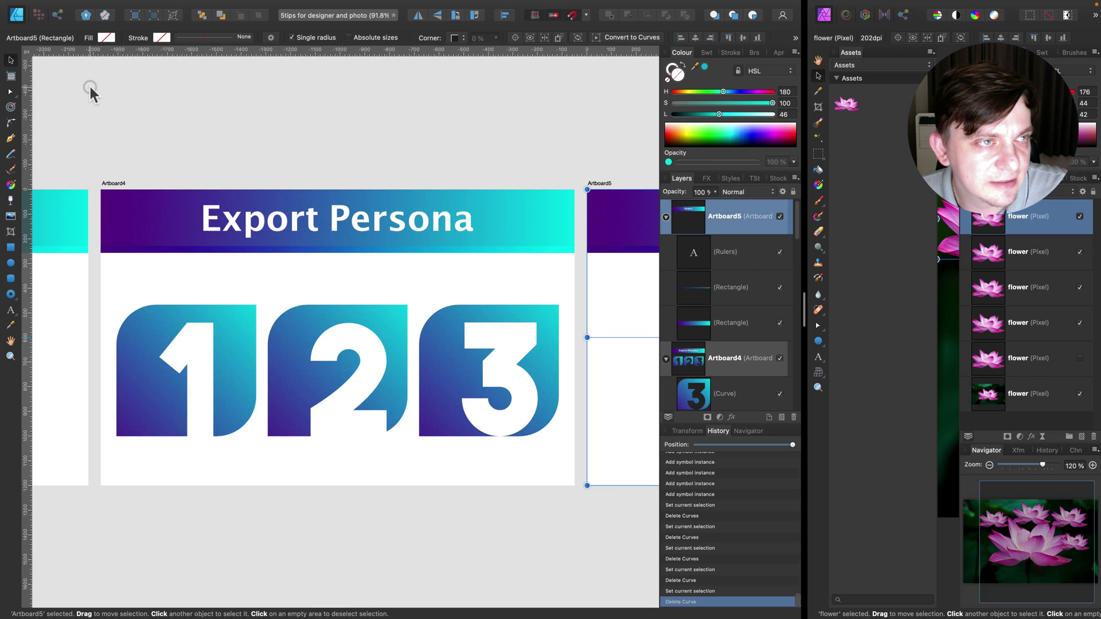
{"action": "left_click", "coordinate": [57, 15]}
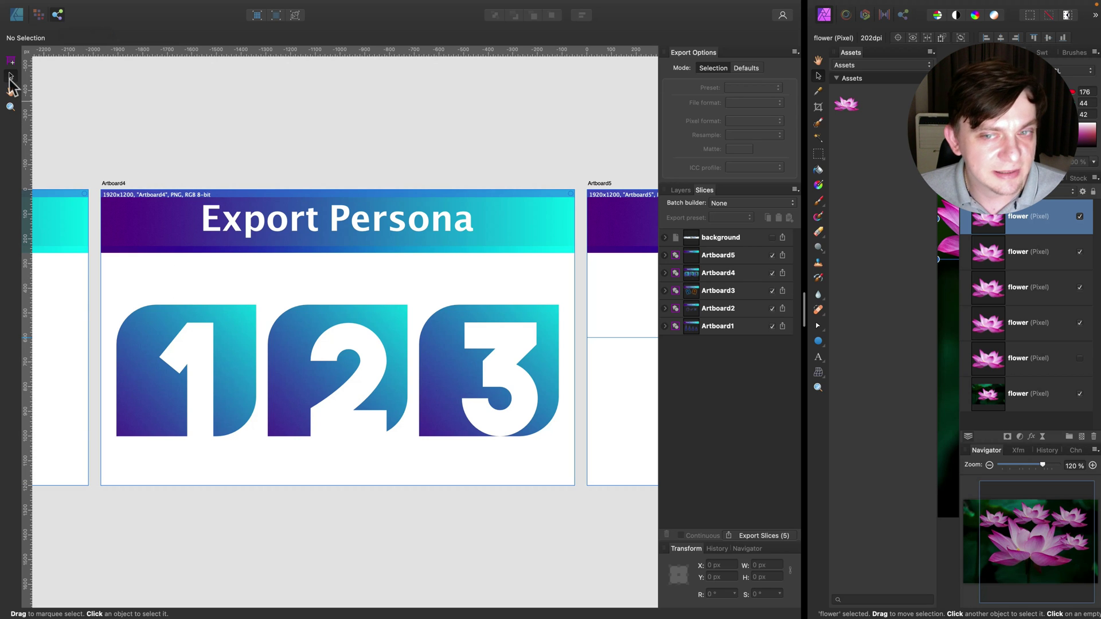
{"action": "left_click", "coordinate": [681, 191]}
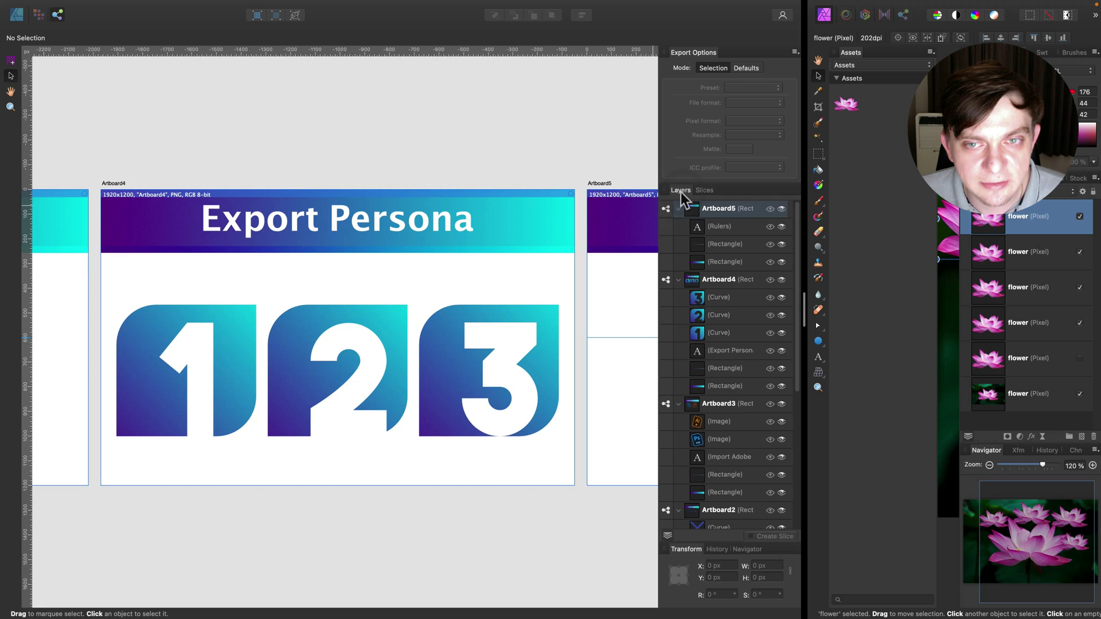
{"action": "scroll", "coordinate": [742, 491], "scroll_direction": "down", "scroll_amount": 10}
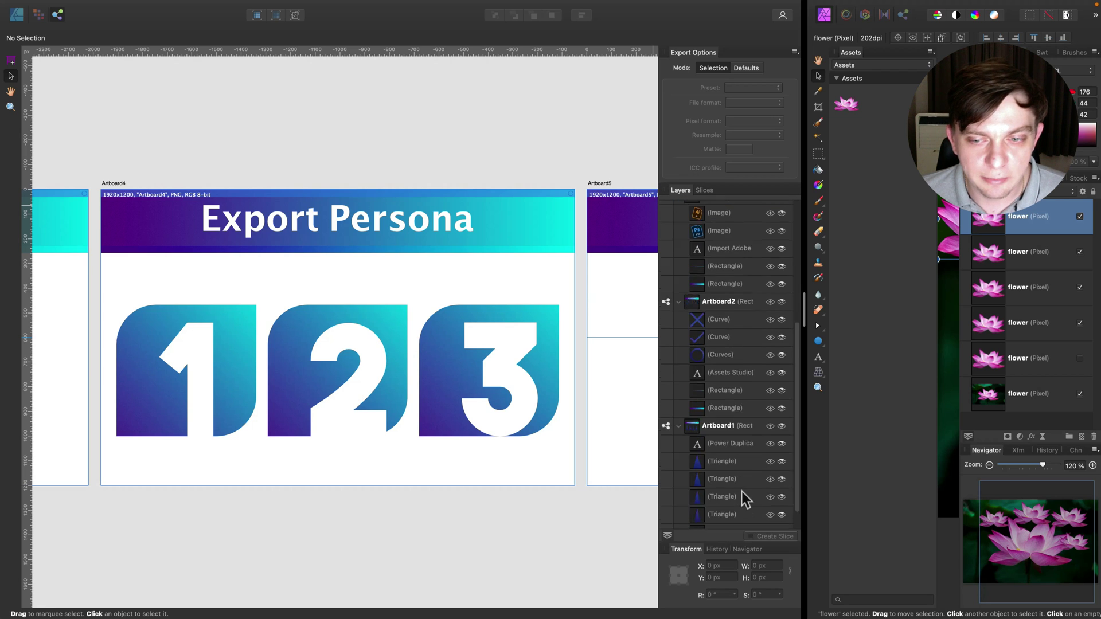
{"action": "left_click", "coordinate": [238, 324]}
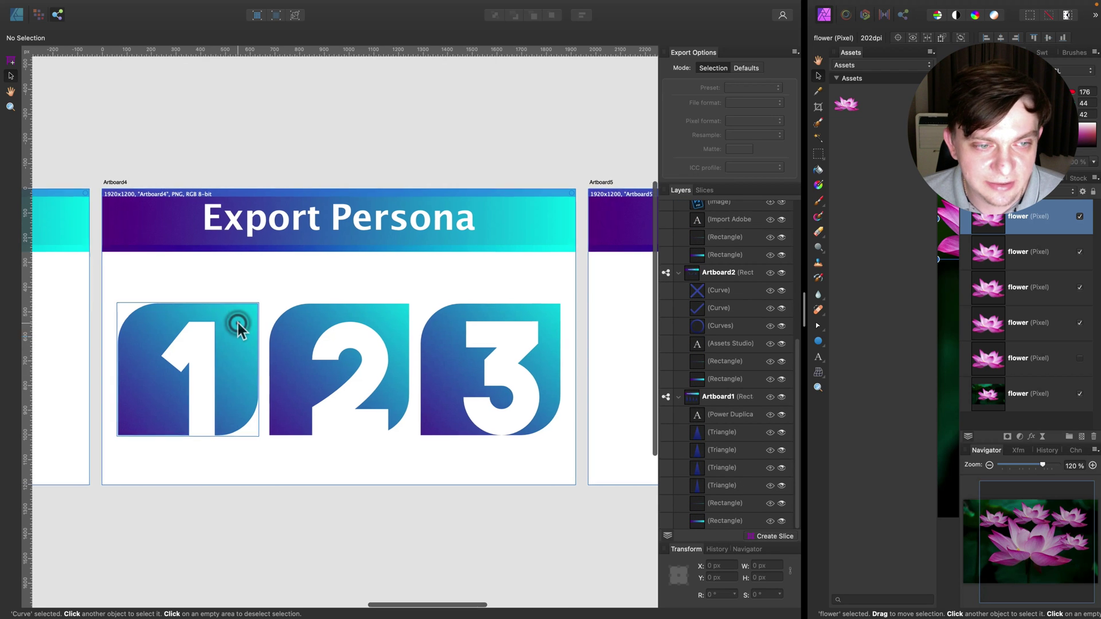
{"action": "left_click", "coordinate": [386, 312], "text": "shift"}
{"action": "left_click", "coordinate": [487, 308], "text": "shift"}
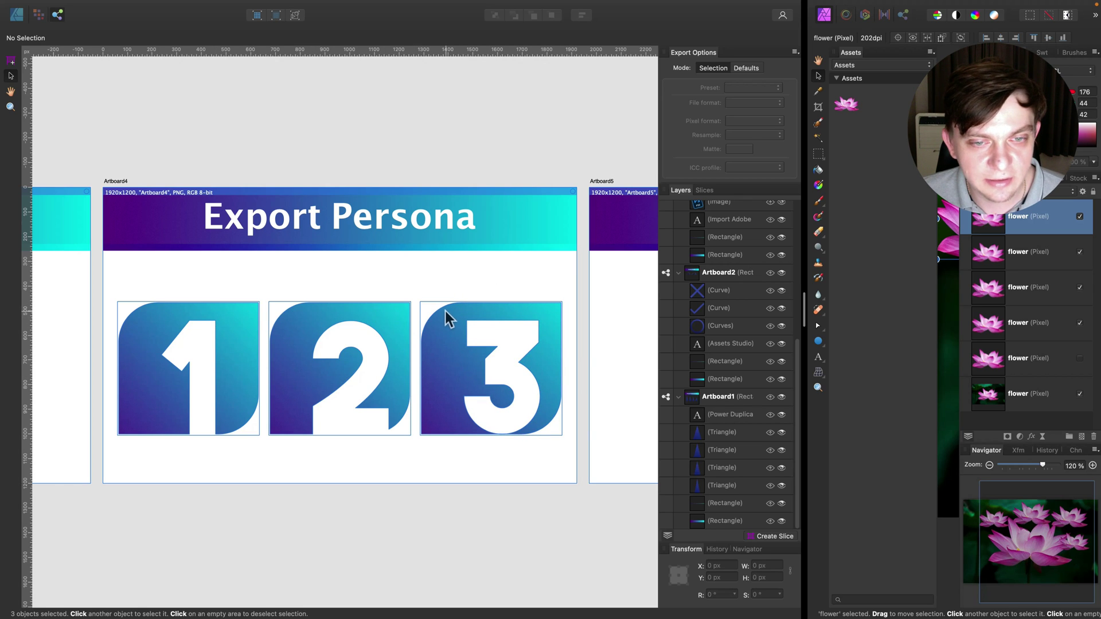
{"action": "scroll", "coordinate": [446, 312], "scroll_direction": "left", "scroll_amount": 2}
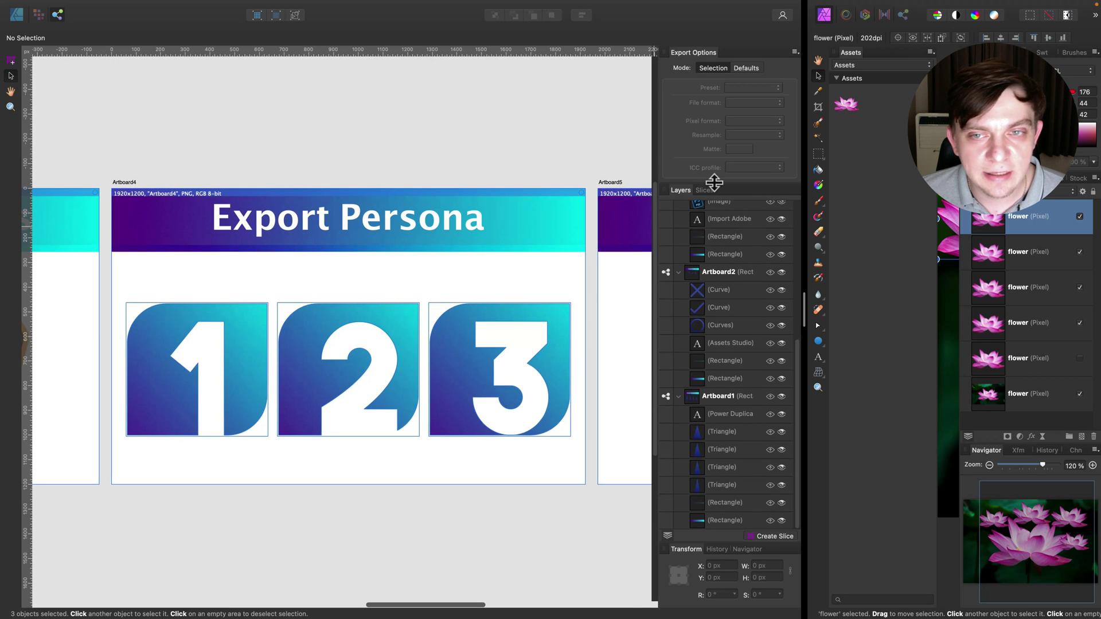
Create slices from the three numbers and untick Artboard5 through Artboard1 for export.
{"action": "left_click", "coordinate": [782, 537]}
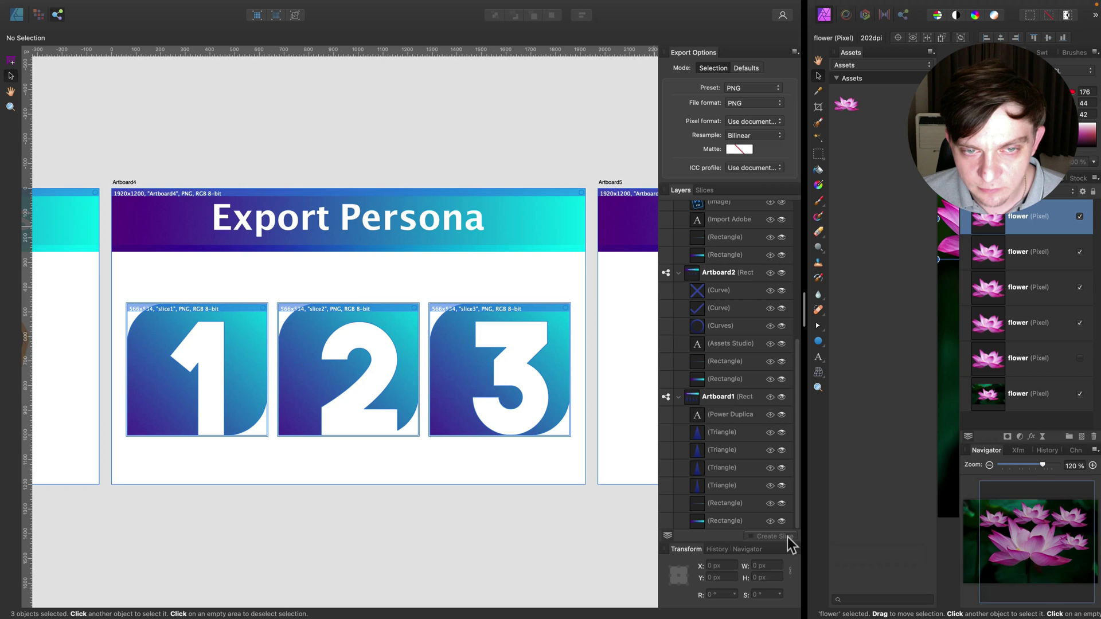
{"action": "left_click", "coordinate": [703, 191]}
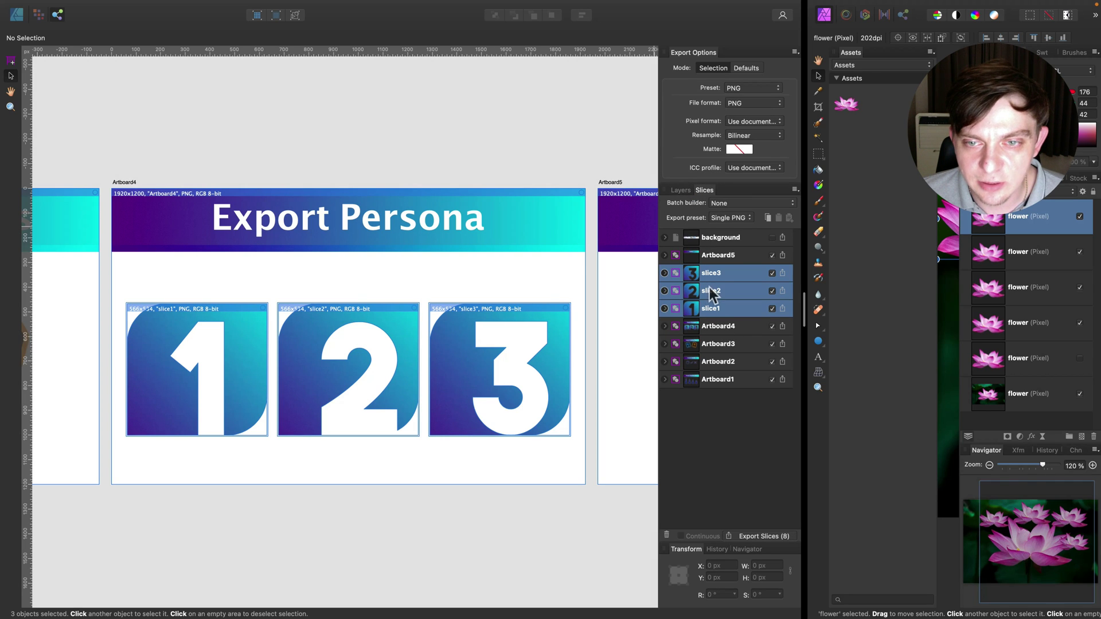
{"action": "left_click", "coordinate": [772, 255]}
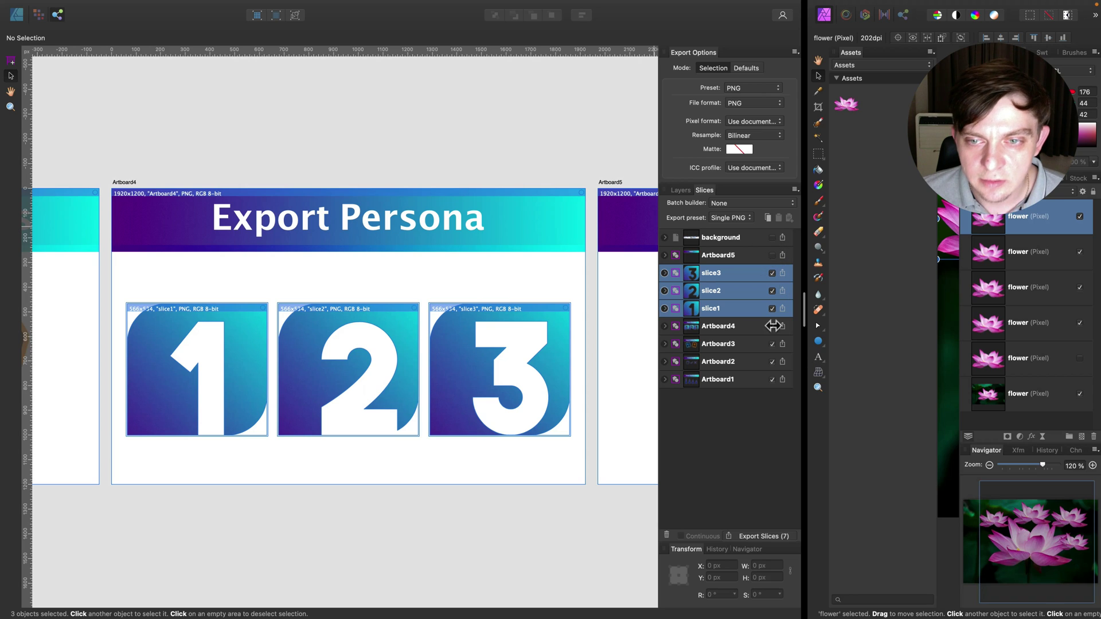
{"action": "left_click", "coordinate": [772, 345]}
{"action": "left_click", "coordinate": [772, 363]}
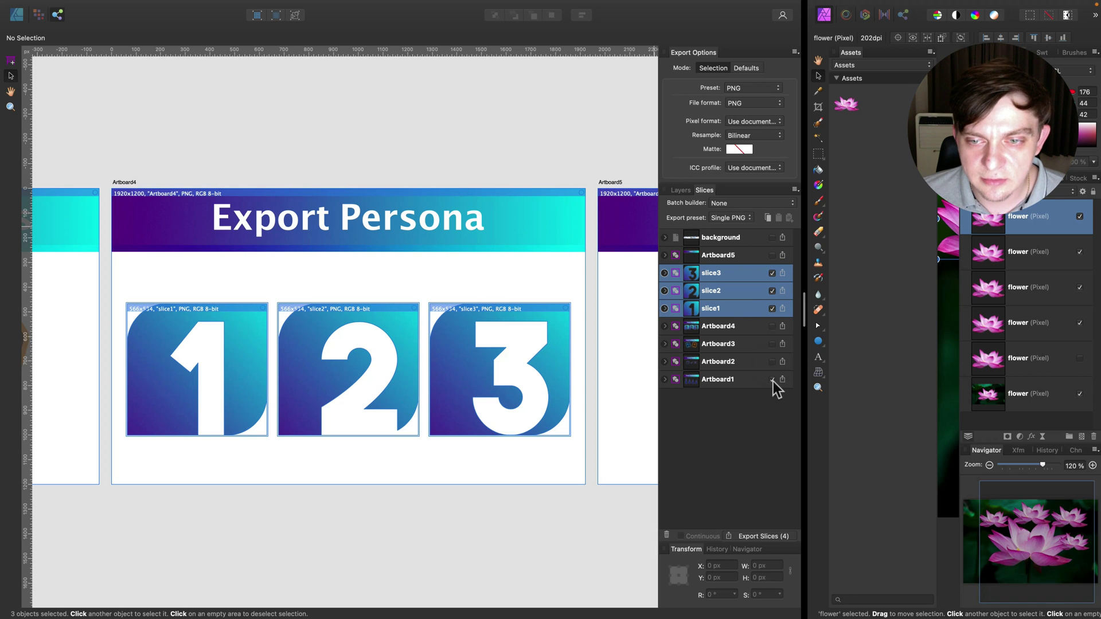
{"action": "left_click", "coordinate": [773, 380]}
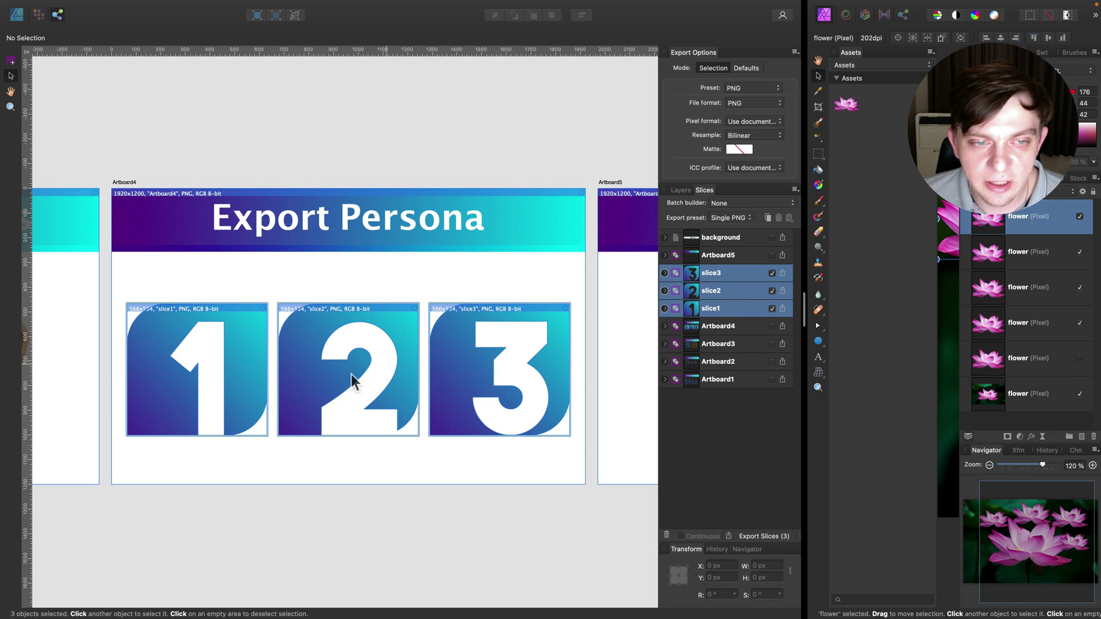
Review the export format presets and keep PNG.
{"action": "scroll", "coordinate": [218, 387], "scroll_direction": "left", "scroll_amount": 1}
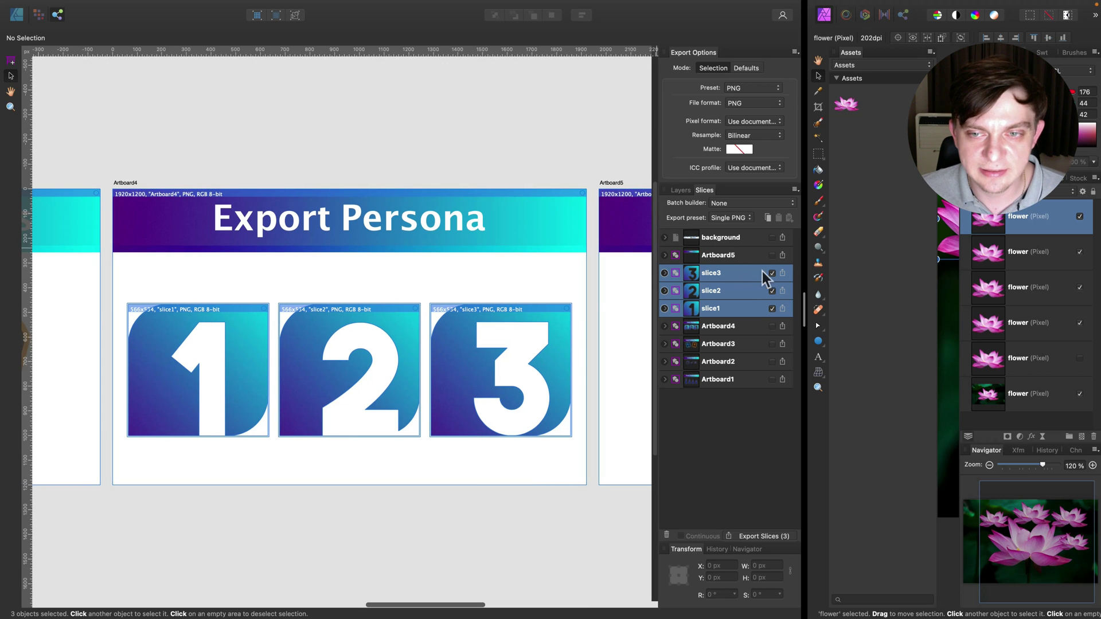
{"action": "left_click", "coordinate": [774, 91]}
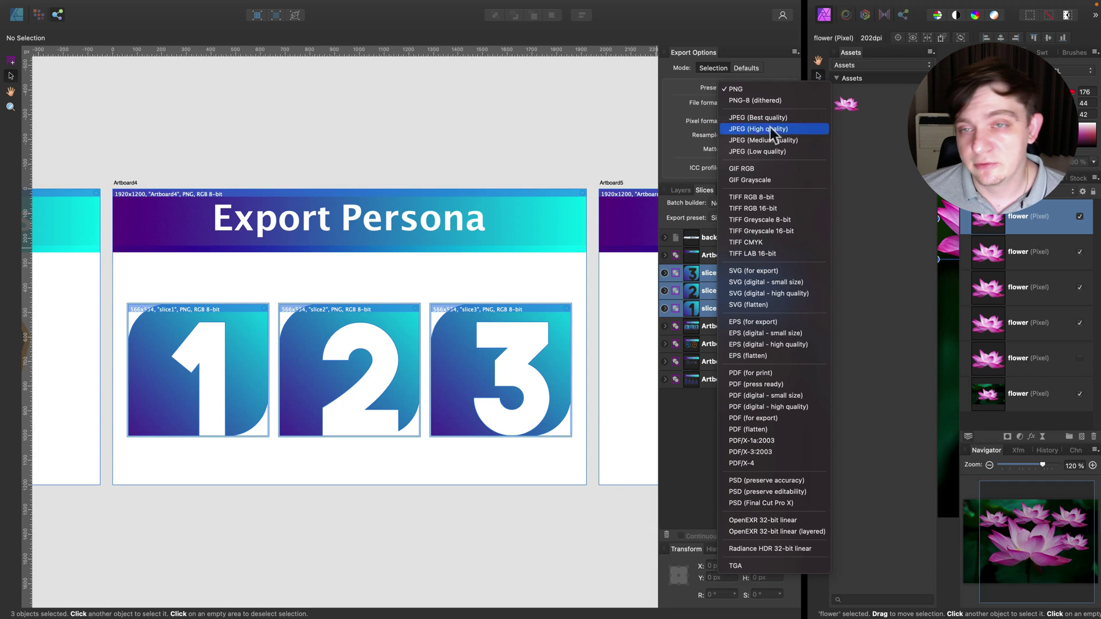
{"action": "left_click", "coordinate": [759, 91]}
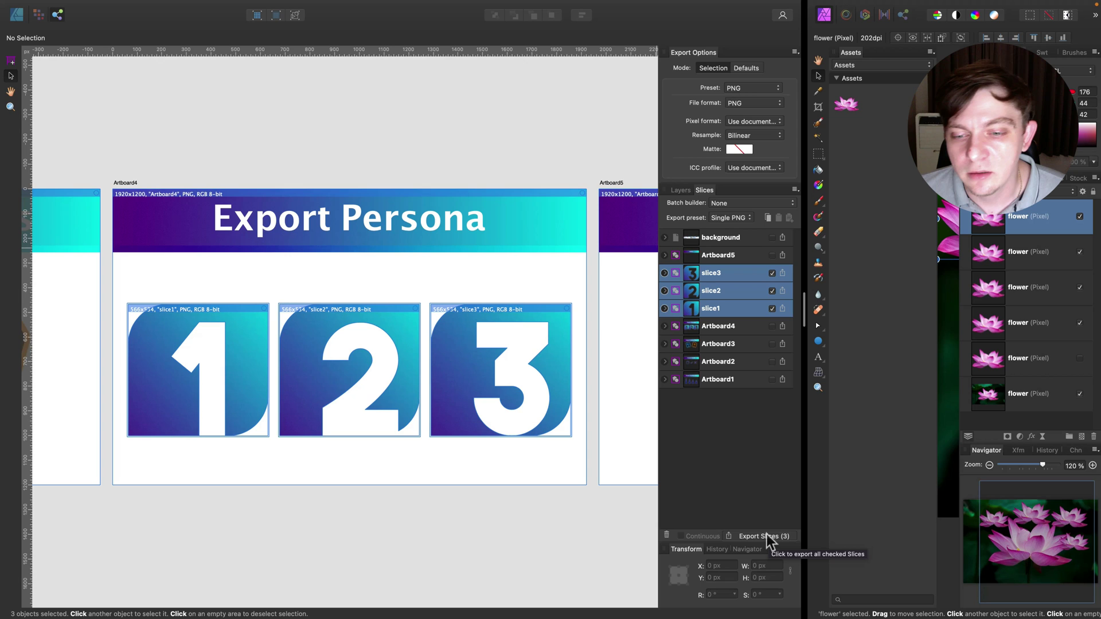
Widen the Photo window and create an export slice from the top flower layer in Export Persona.
{"action": "left_click_drag", "start_coordinate": [802, 437], "coordinate": [164, 391]}
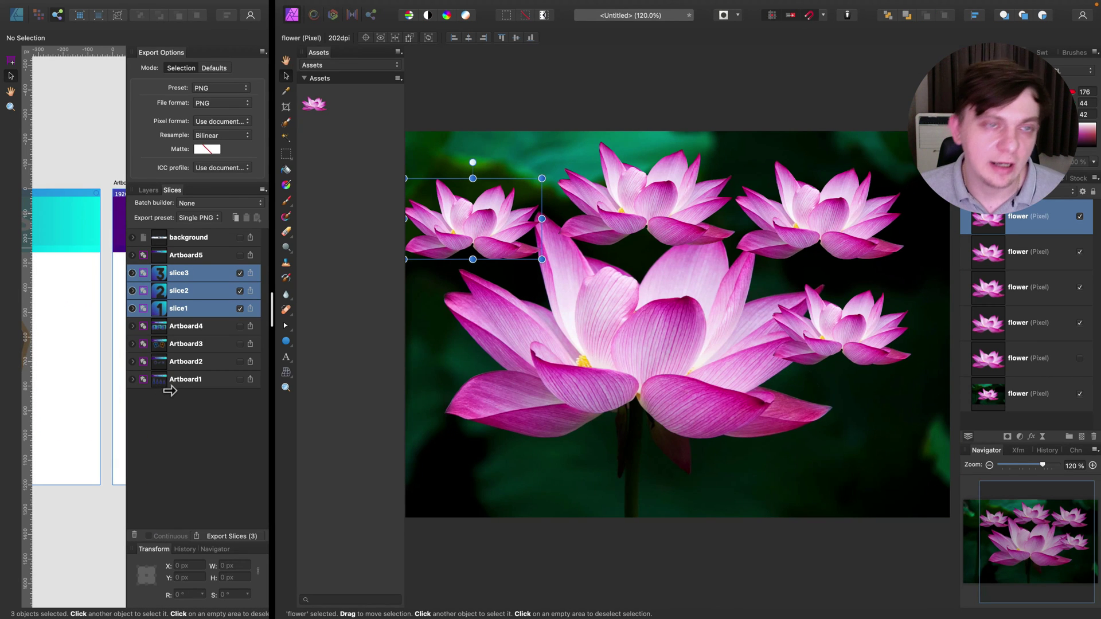
{"action": "left_click", "coordinate": [373, 19]}
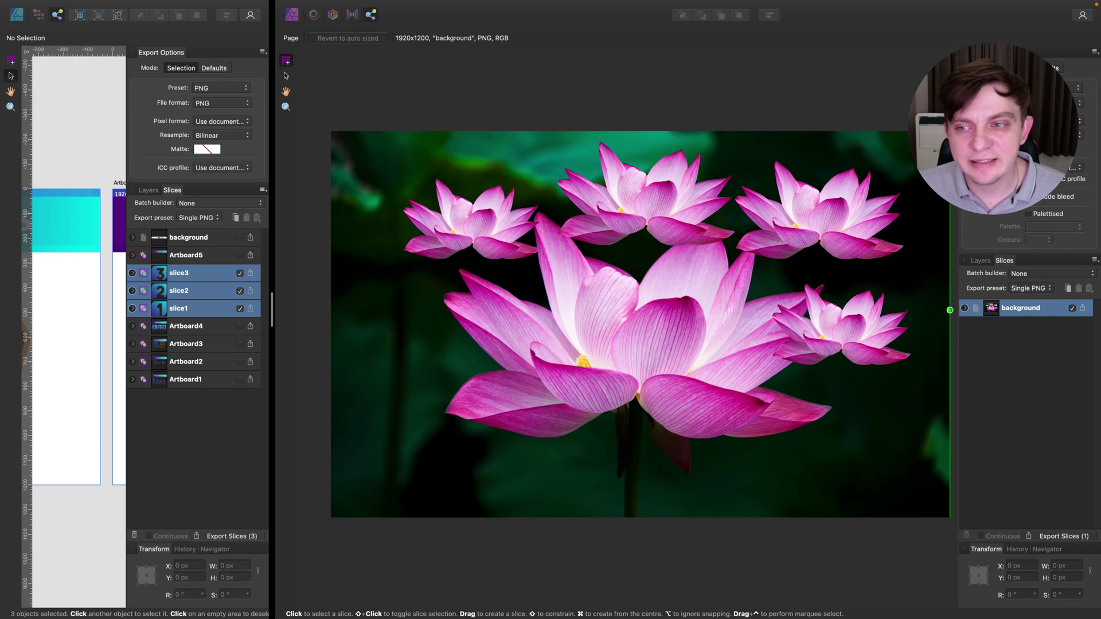
{"action": "left_click", "coordinate": [983, 261]}
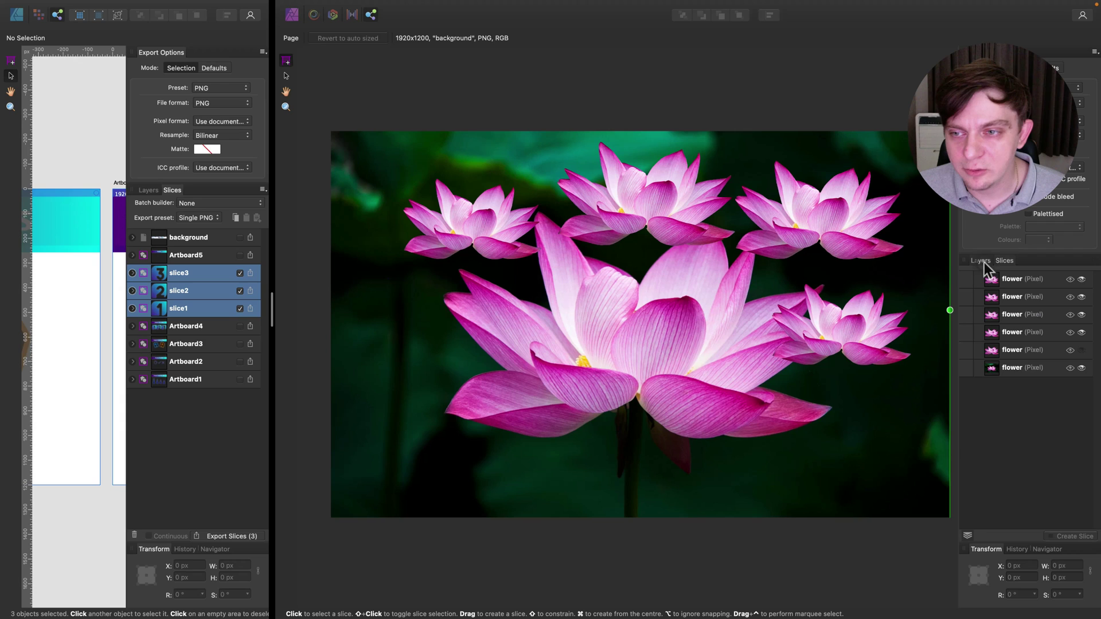
{"action": "left_click", "coordinate": [1054, 279]}
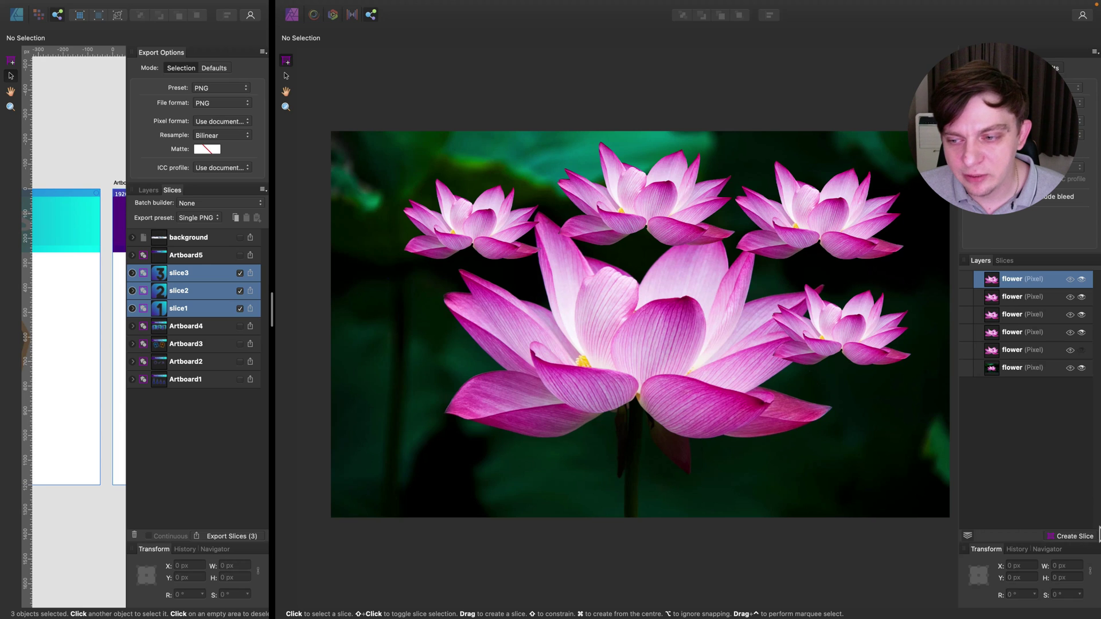
{"action": "left_click", "coordinate": [1072, 537]}
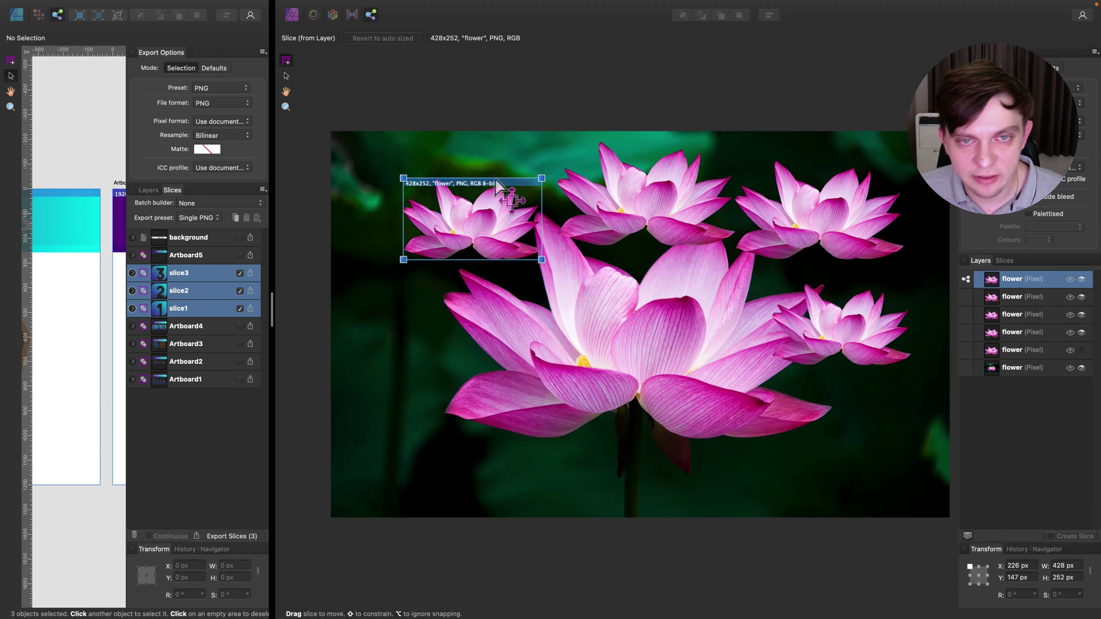
Back in the Slices list, keep the PNG preset and widen the Designer window.
{"action": "left_click", "coordinate": [1007, 260]}
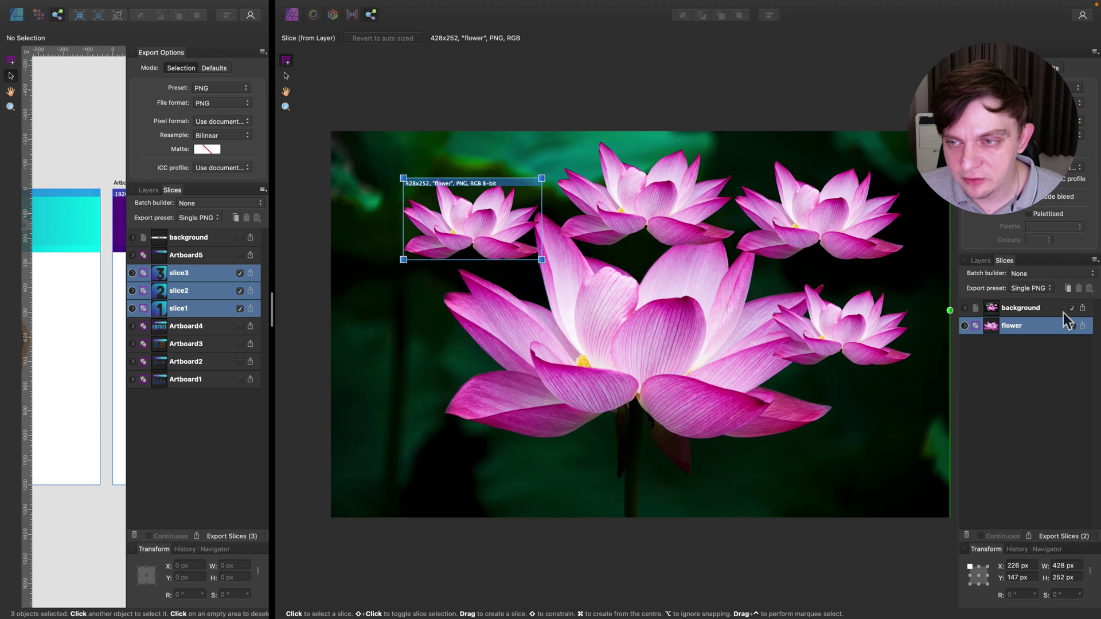
{"action": "left_click", "coordinate": [1072, 89]}
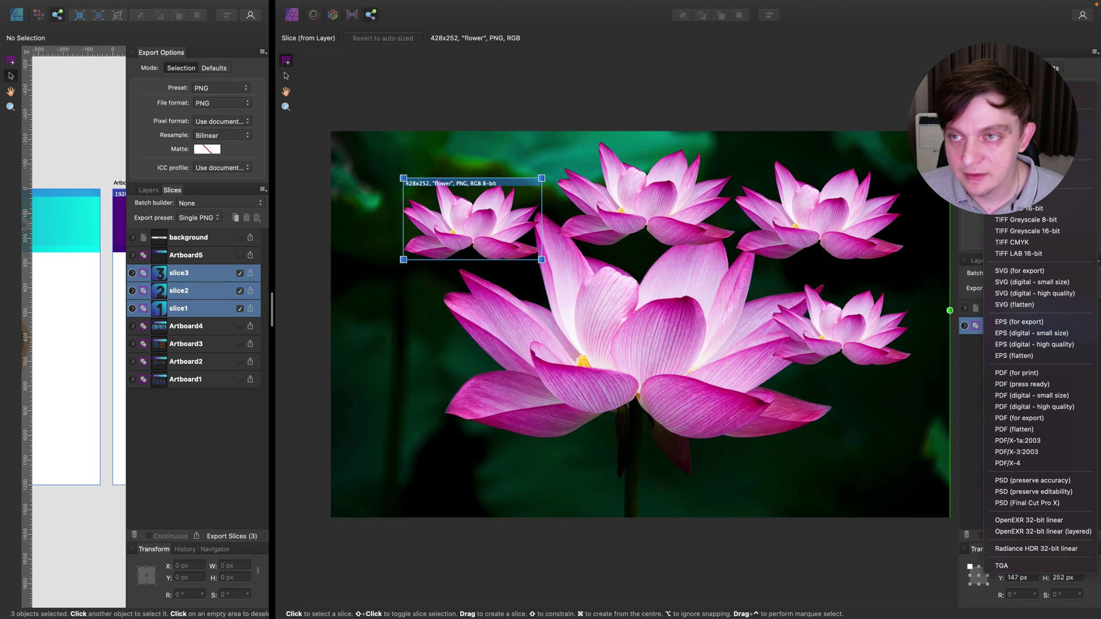
{"action": "key", "text": "Escape"}
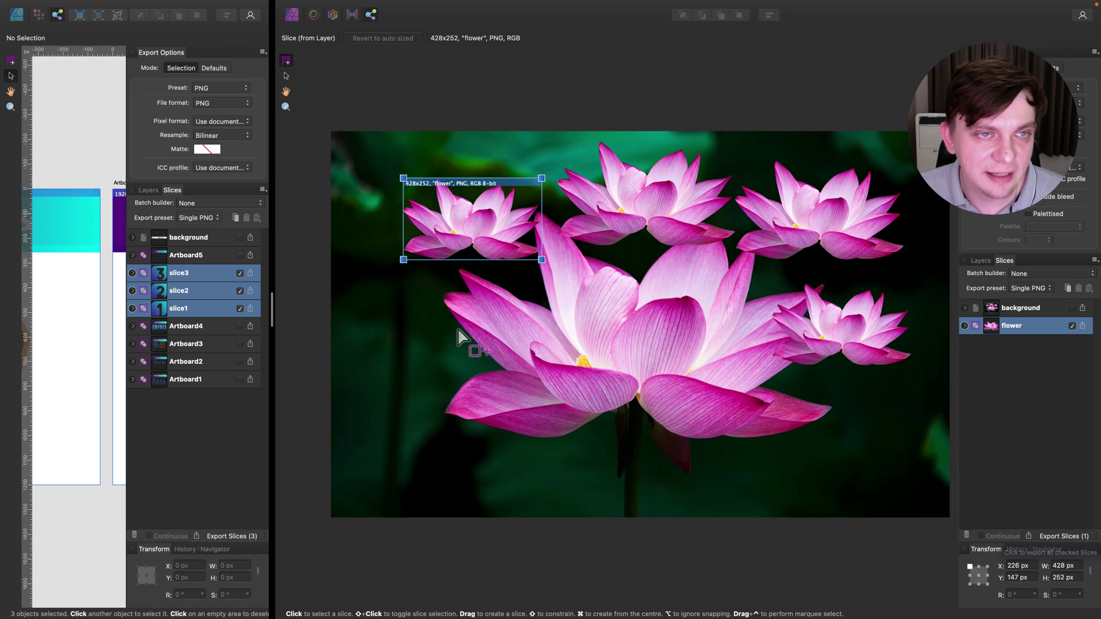
{"action": "left_click_drag", "start_coordinate": [389, 299], "coordinate": [743, 284]}
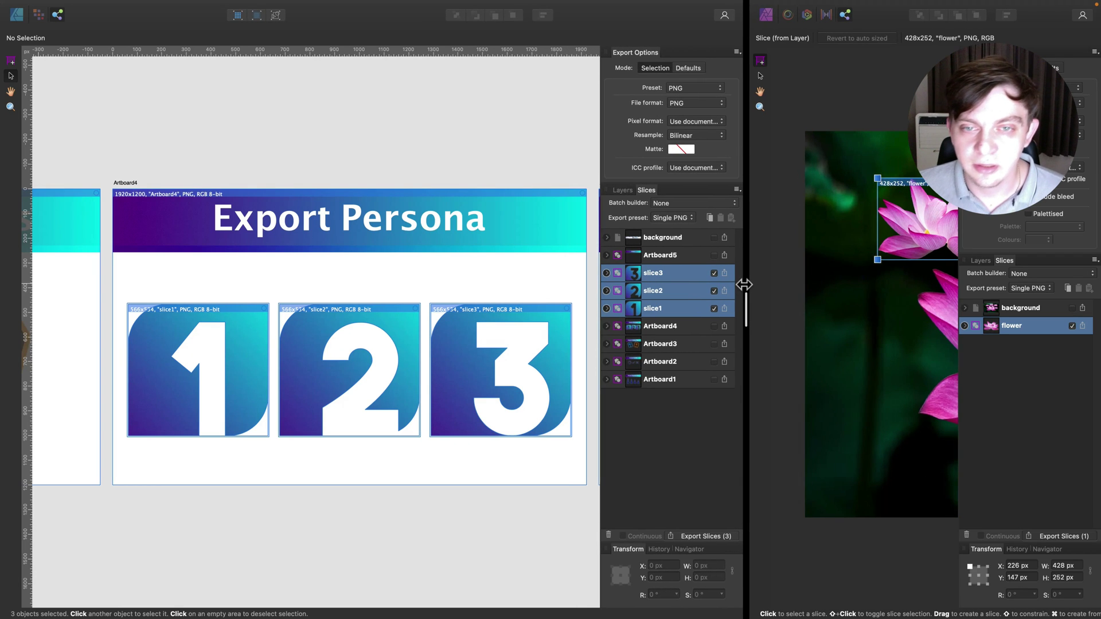
Scroll to Artboard5 and select its 'Rulers' title text so the rulers measure from it.
{"action": "scroll", "coordinate": [455, 263], "scroll_direction": "right", "scroll_amount": 10}
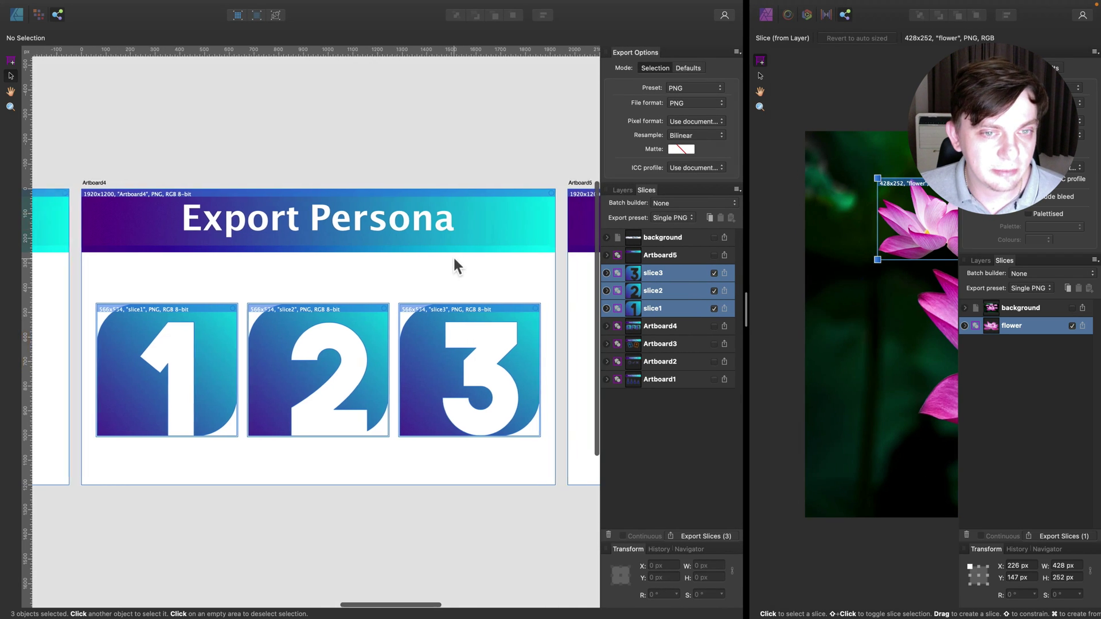
{"action": "scroll", "coordinate": [454, 260], "scroll_direction": "right", "scroll_amount": 5}
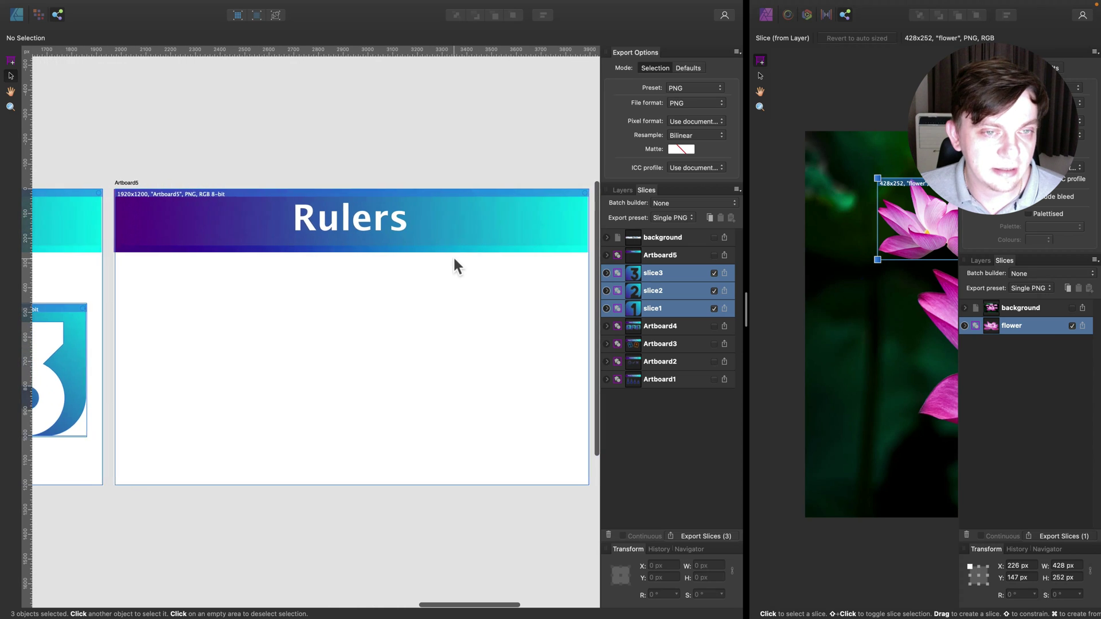
{"action": "left_click", "coordinate": [340, 221]}
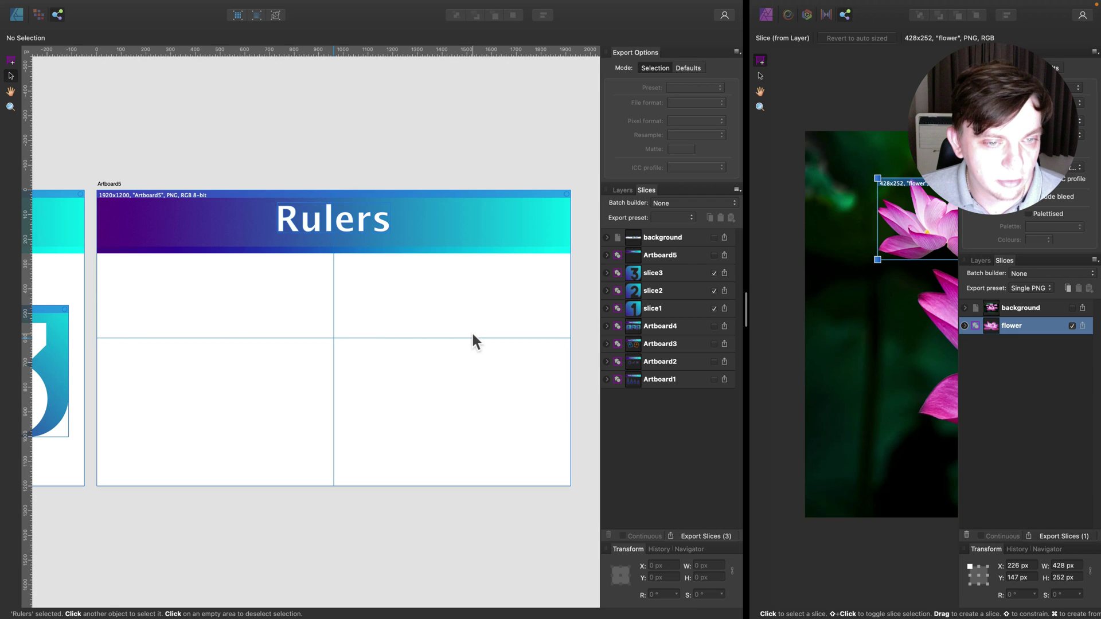
{"action": "scroll", "coordinate": [274, 308], "scroll_direction": "left", "scroll_amount": 3}
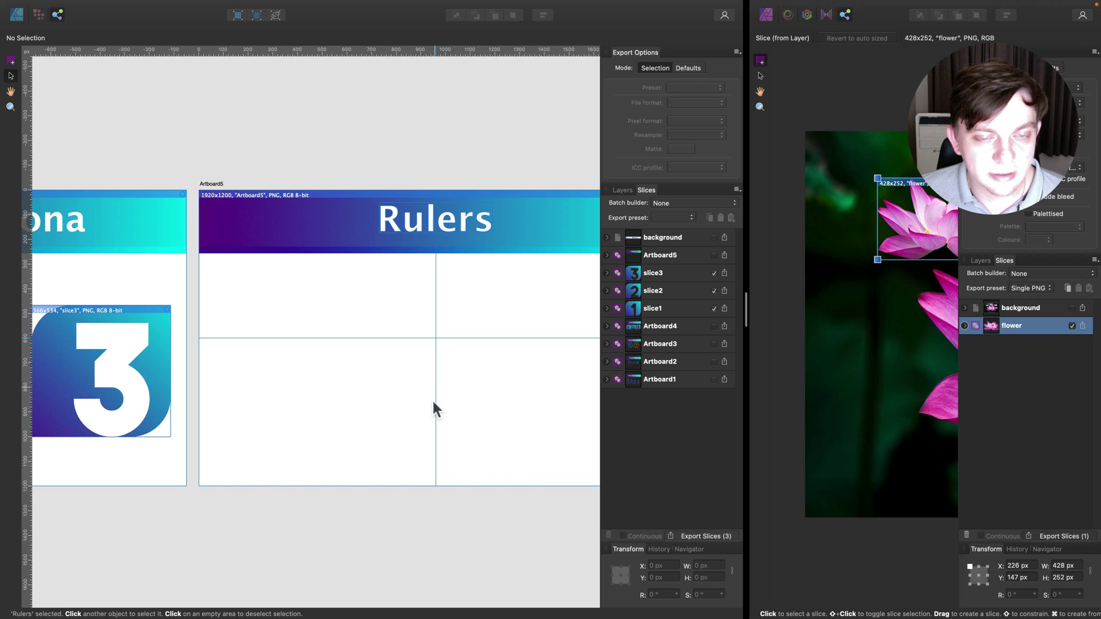
{"action": "scroll", "coordinate": [441, 384], "scroll_direction": "right", "scroll_amount": 2}
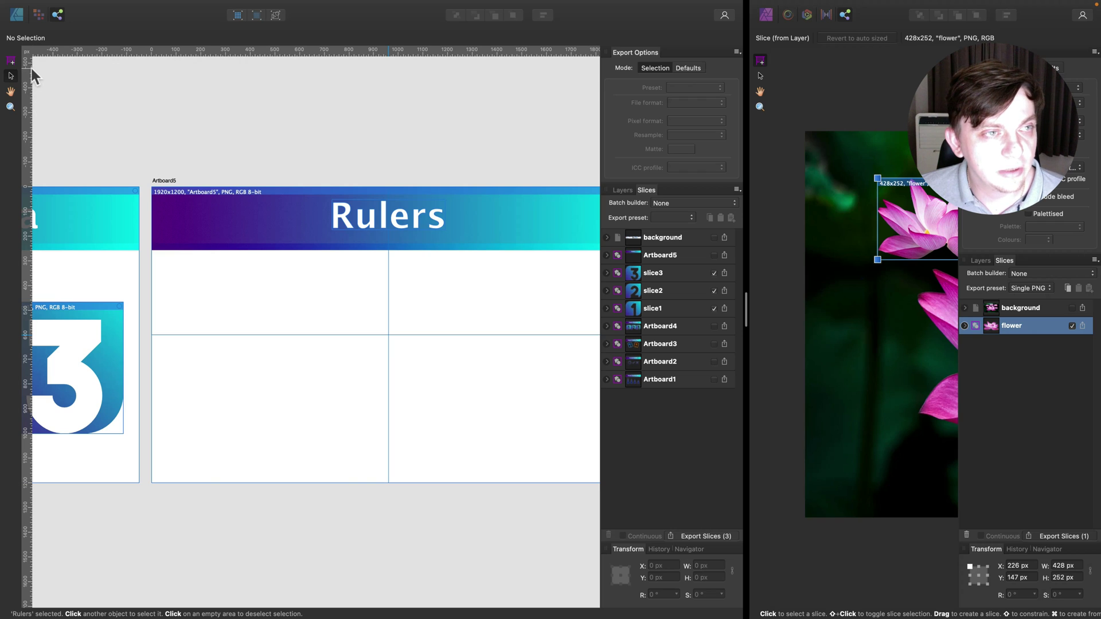
{"action": "left_click", "coordinate": [184, 6]}
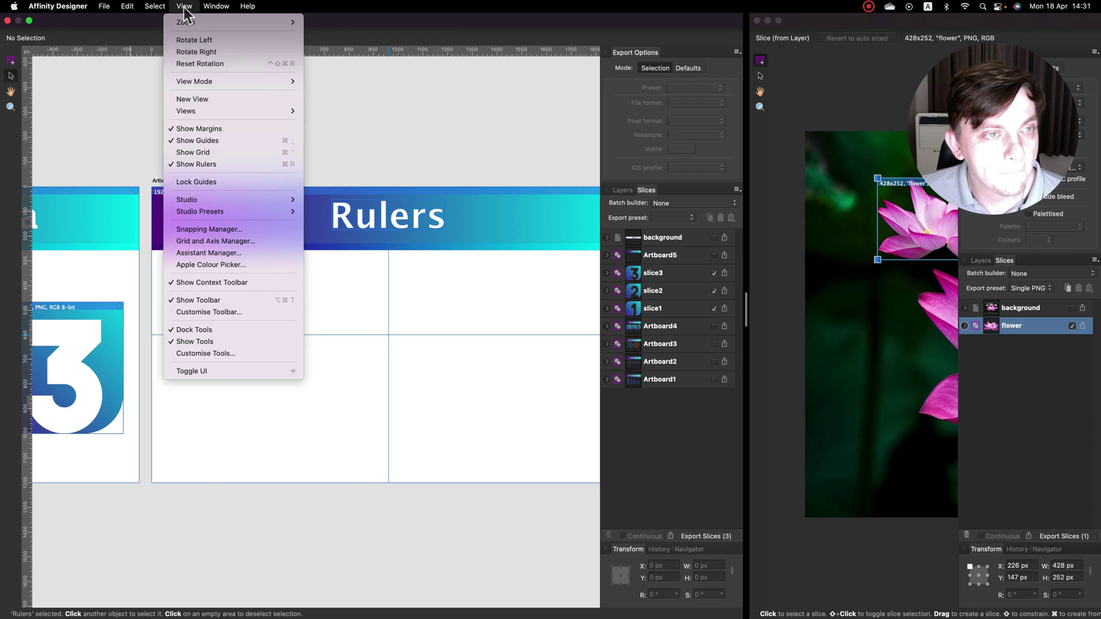
{"action": "left_click", "coordinate": [173, 164]}
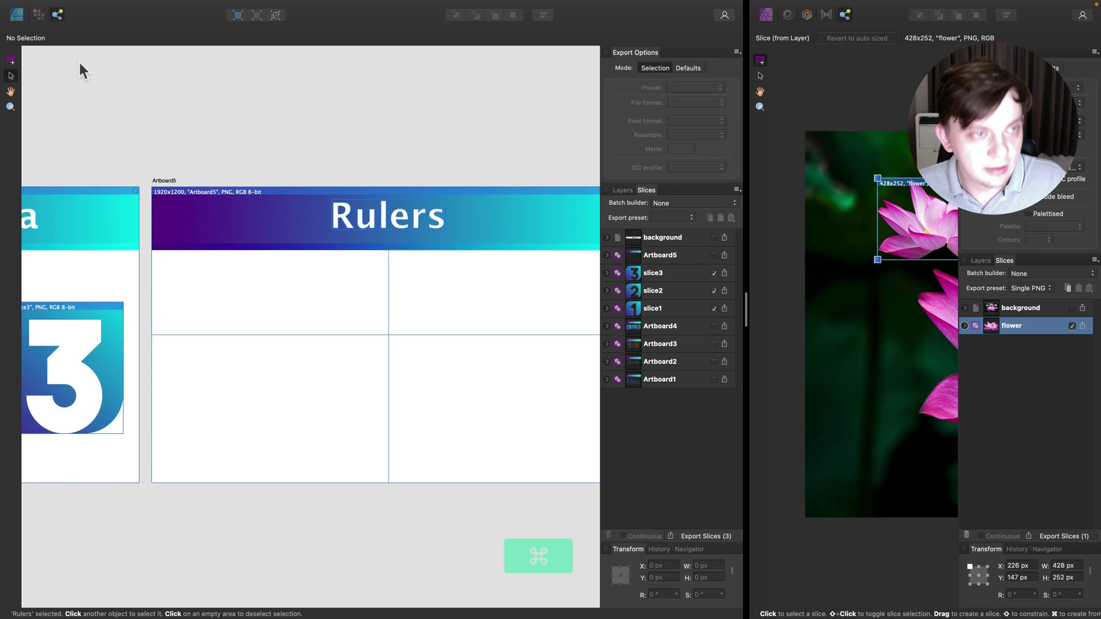
{"action": "key", "text": "super+r"}
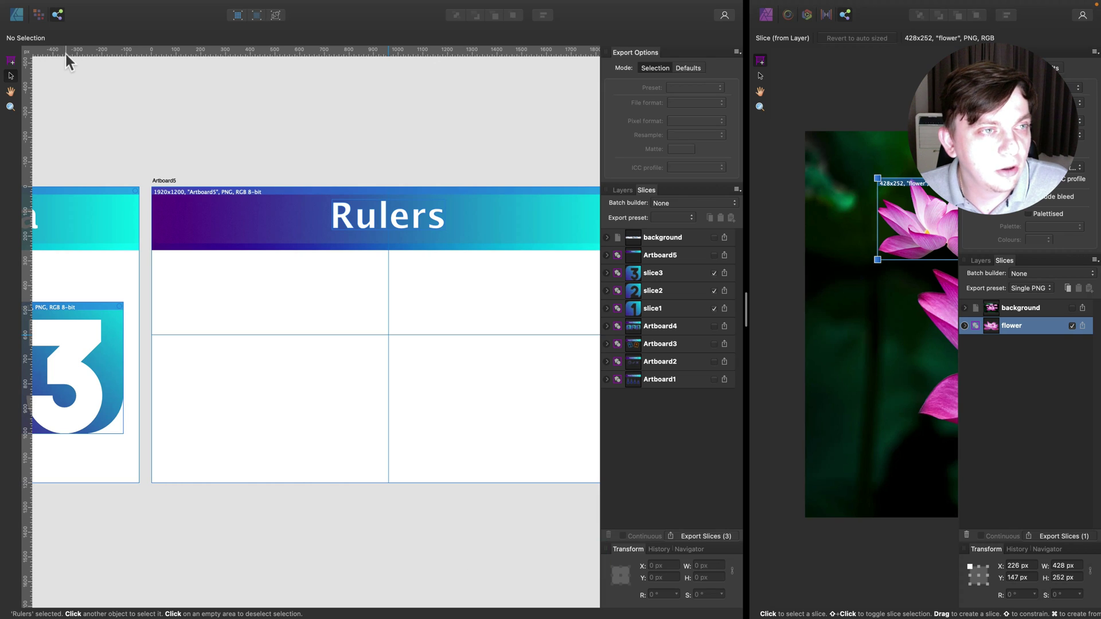
Switch the ruler units to Millimetres, then back to Pixels.
{"action": "right_click", "coordinate": [27, 53]}
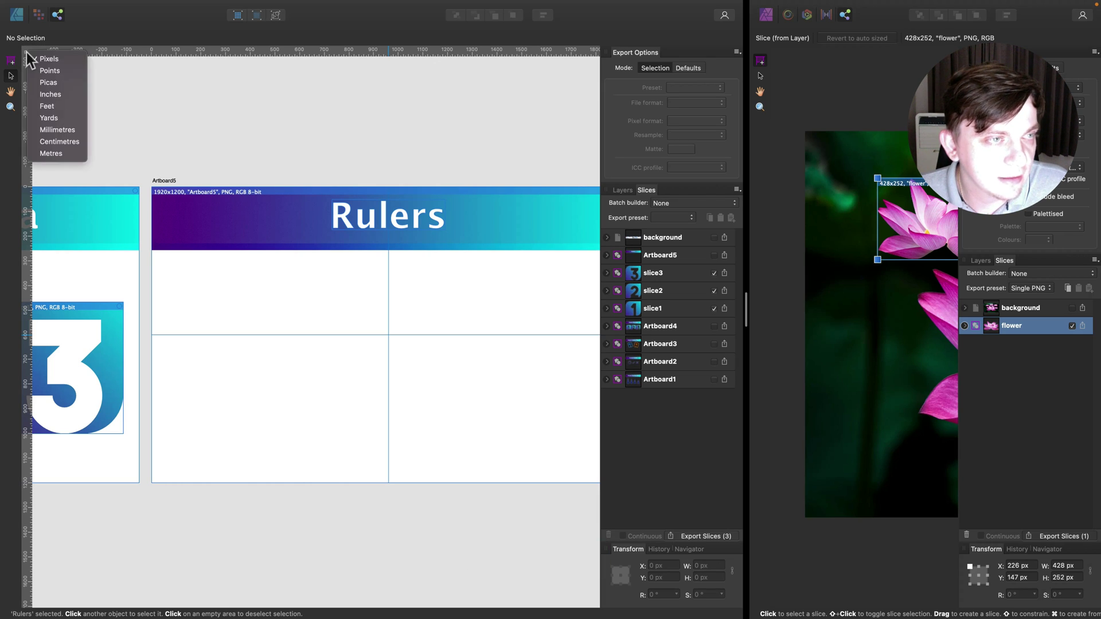
{"action": "left_click", "coordinate": [58, 129]}
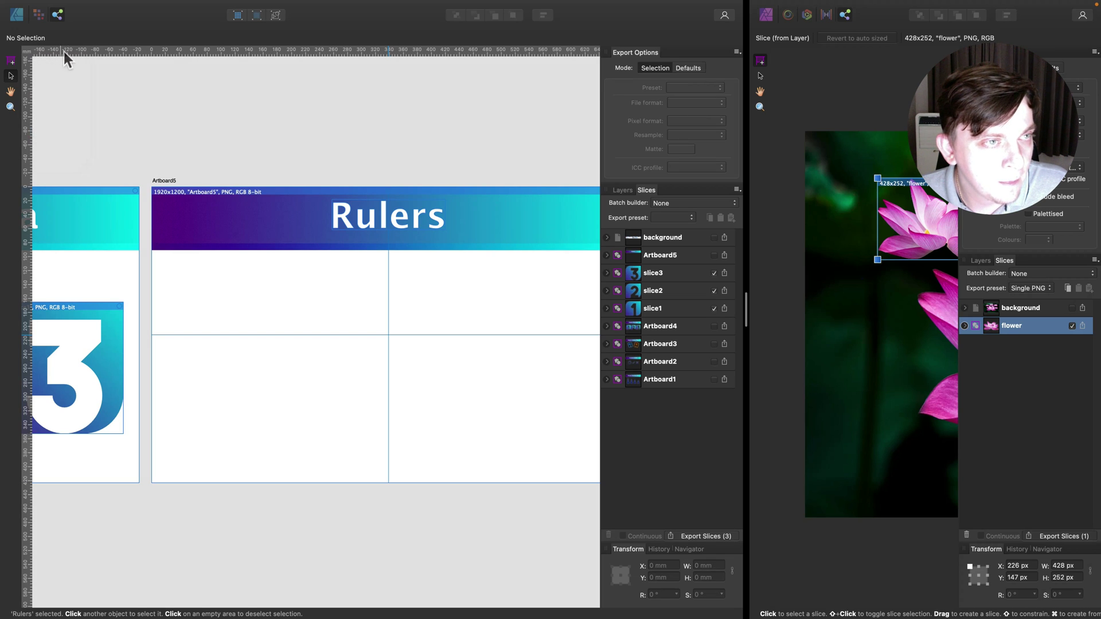
{"action": "left_click", "coordinate": [27, 50]}
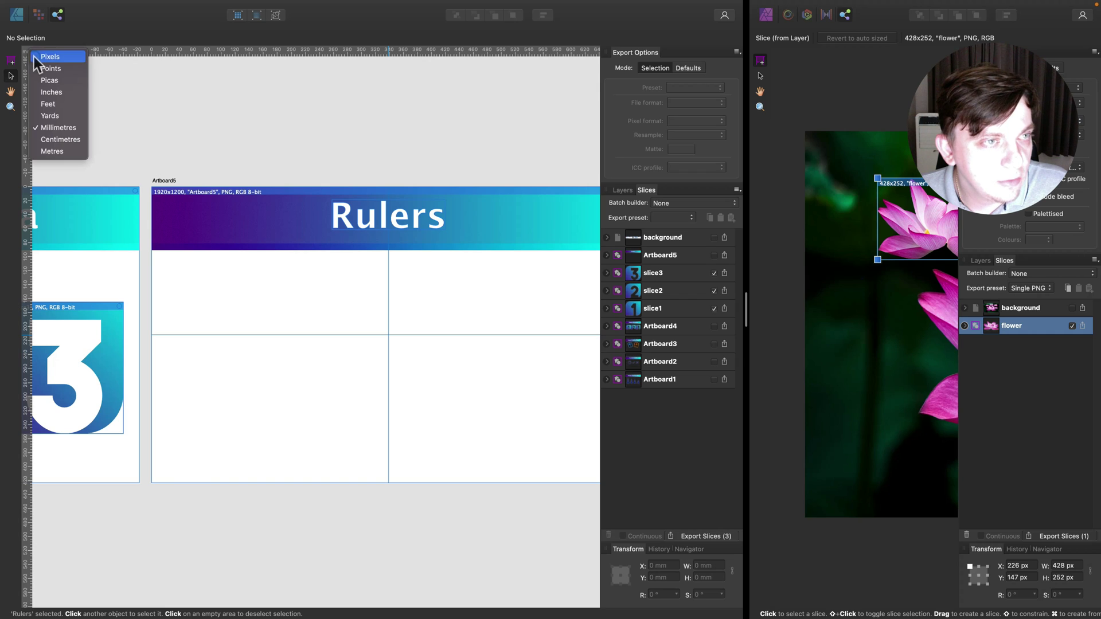
{"action": "left_click", "coordinate": [33, 57]}
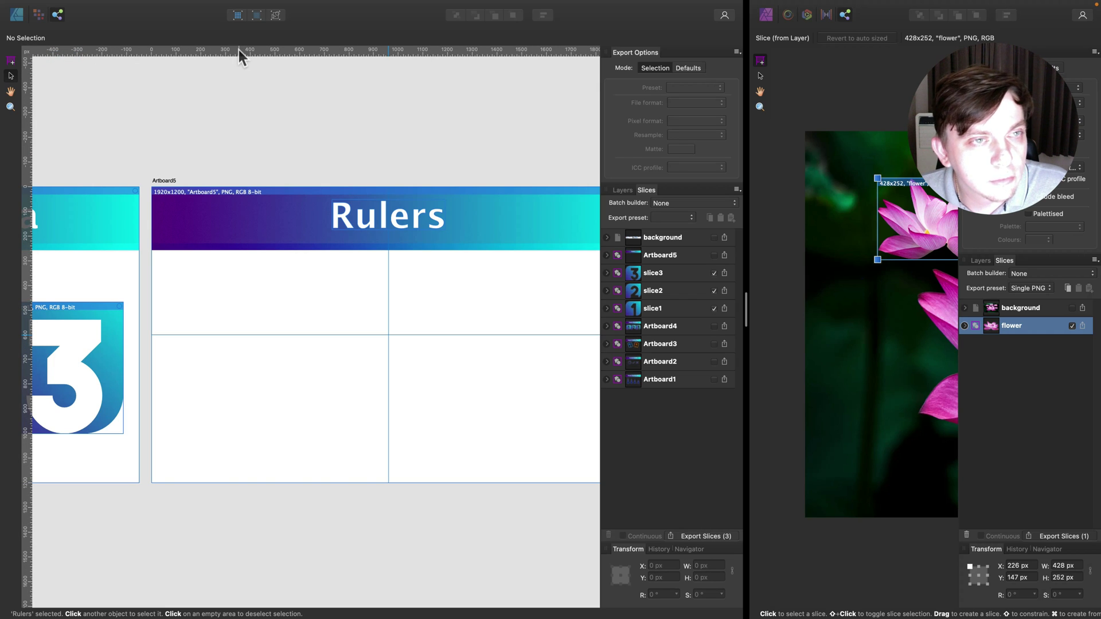
Drag a horizontal guide to 367 px and a vertical guide to 390 px onto the artboard.
{"action": "left_click_drag", "start_coordinate": [239, 50], "coordinate": [267, 284]}
{"action": "scroll", "coordinate": [266, 284], "scroll_direction": "right", "scroll_amount": 1}
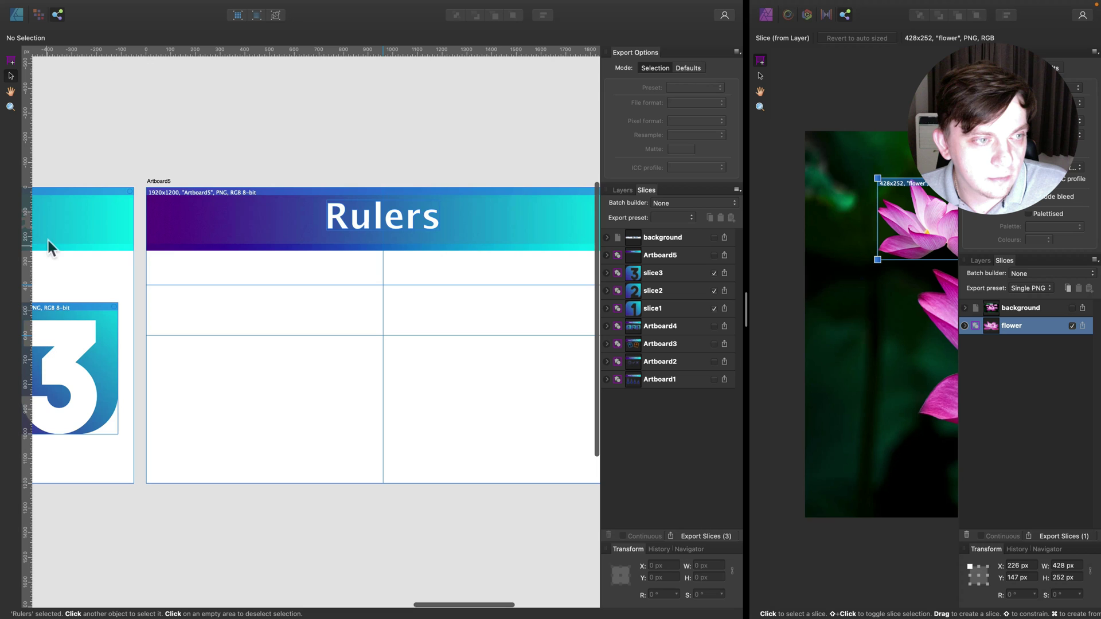
{"action": "left_click_drag", "start_coordinate": [26, 271], "coordinate": [278, 273]}
{"action": "scroll", "coordinate": [243, 269], "scroll_direction": "left", "scroll_amount": 1}
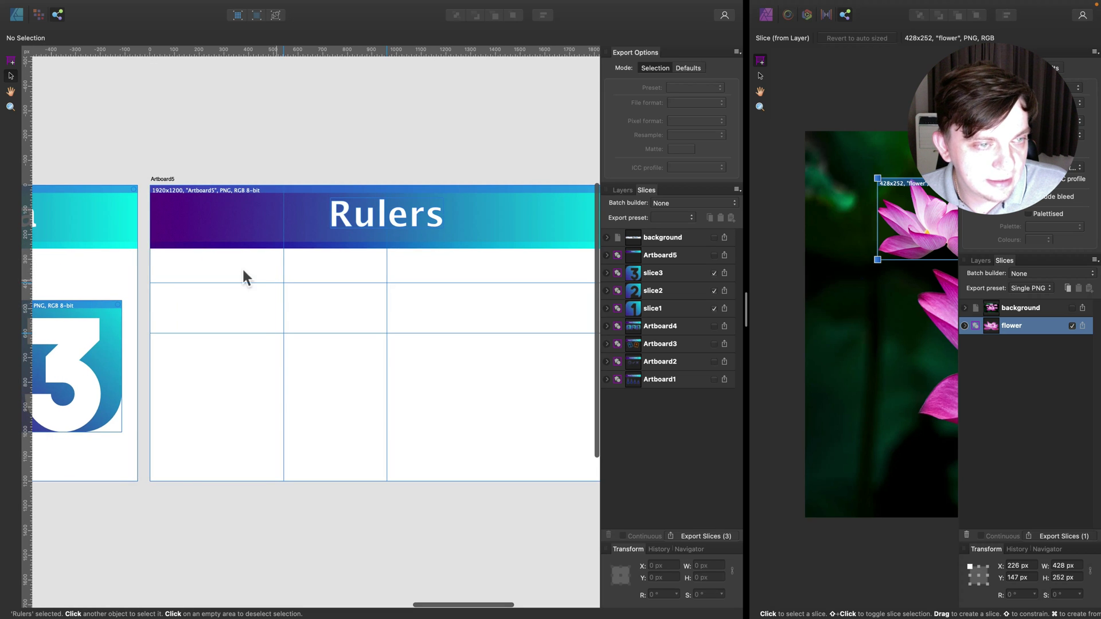
Draw a rectangle snapped between the guides on the Rulers artboard.
{"action": "left_click", "coordinate": [19, 14]}
{"action": "left_click", "coordinate": [11, 248]}
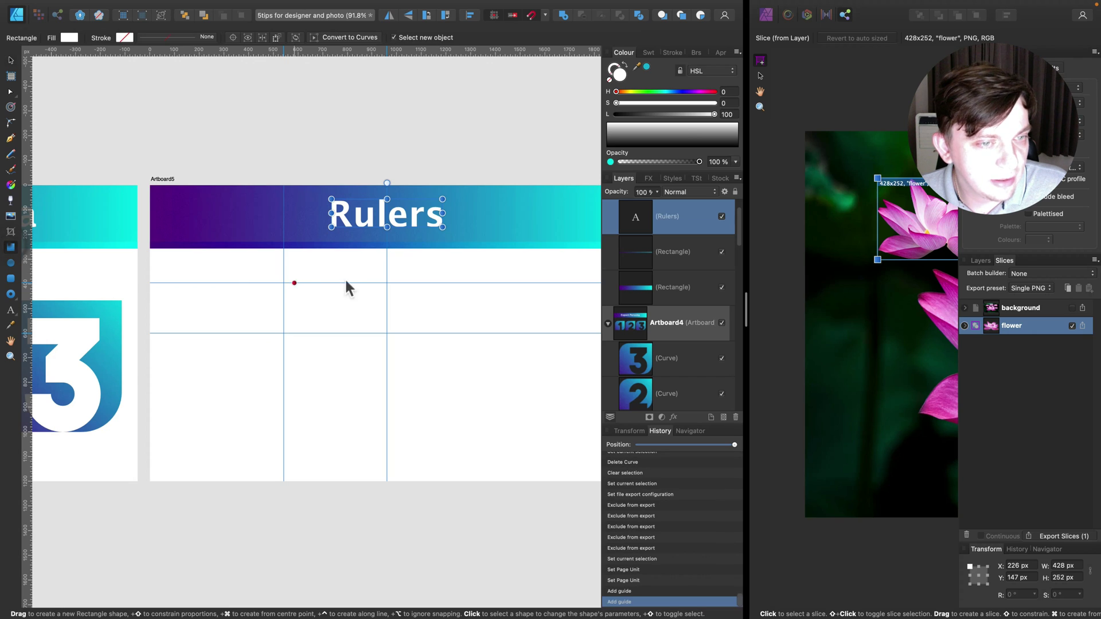
{"action": "mouse_move", "coordinate": [284, 283]}
{"action": "left_mouse_down"}
{"action": "mouse_move", "coordinate": [346, 330]}
{"action": "mouse_move", "coordinate": [387, 333]}
{"action": "left_mouse_up"}
{"action": "left_click", "coordinate": [11, 59]}
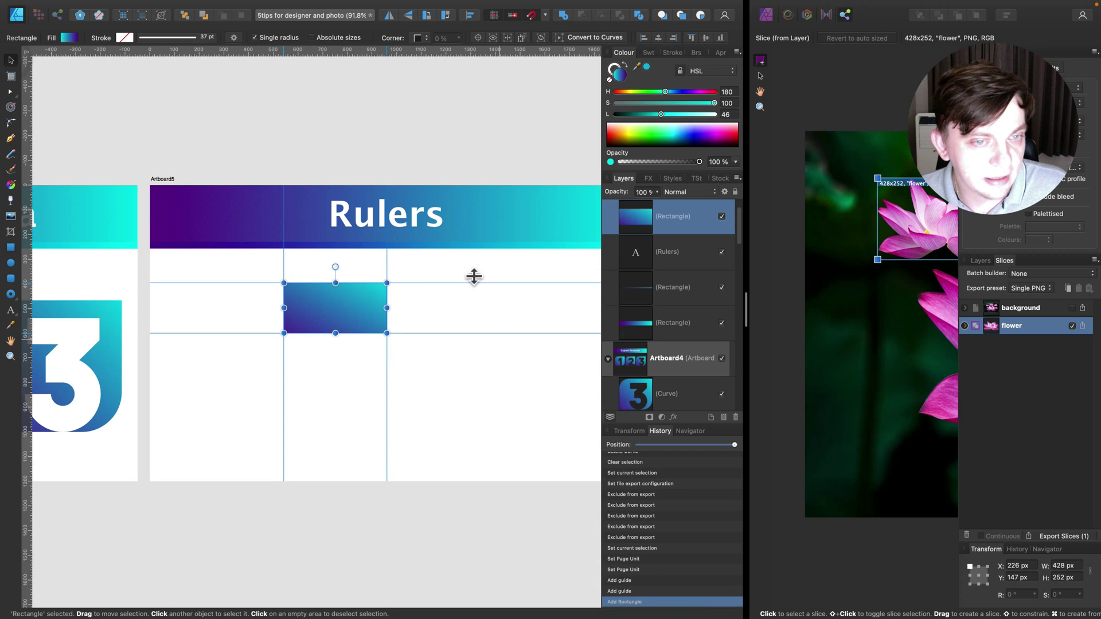
{"action": "left_click", "coordinate": [452, 272]}
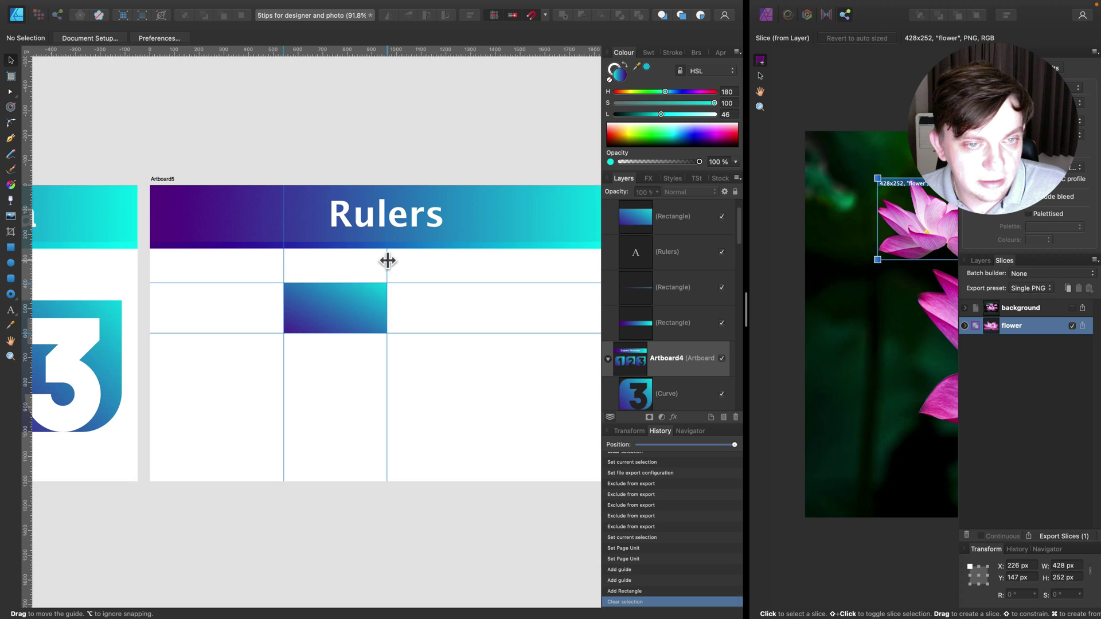
Move the vertical guide to the rectangle's left edge and drag both horizontal guides off onto the ruler.
{"action": "left_click_drag", "start_coordinate": [388, 261], "coordinate": [29, 269]}
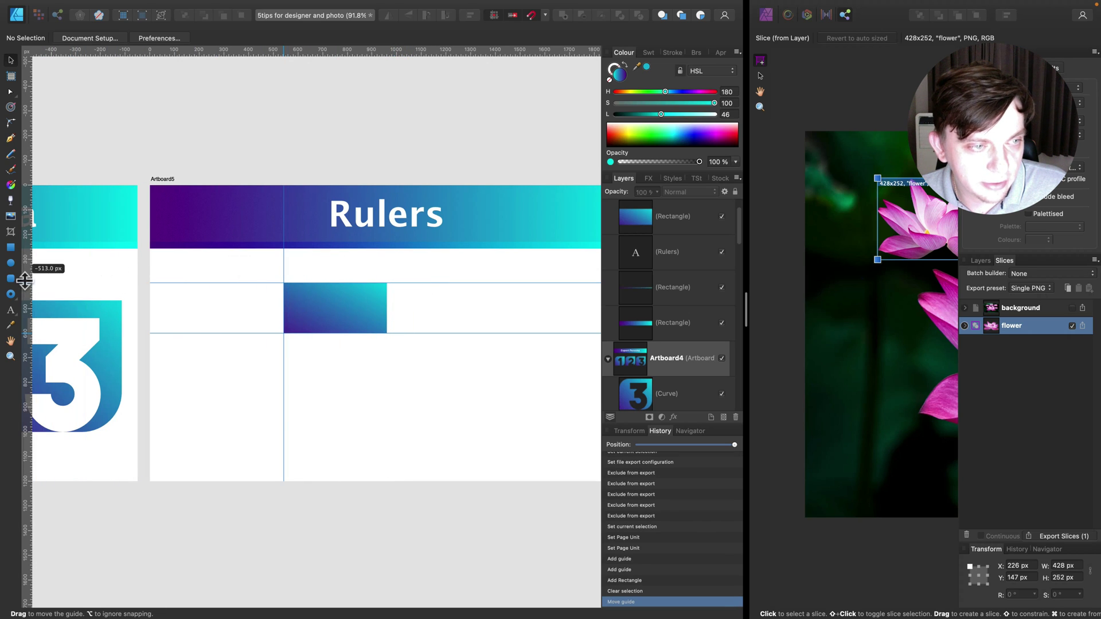
{"action": "left_click_drag", "start_coordinate": [205, 281], "coordinate": [223, 46]}
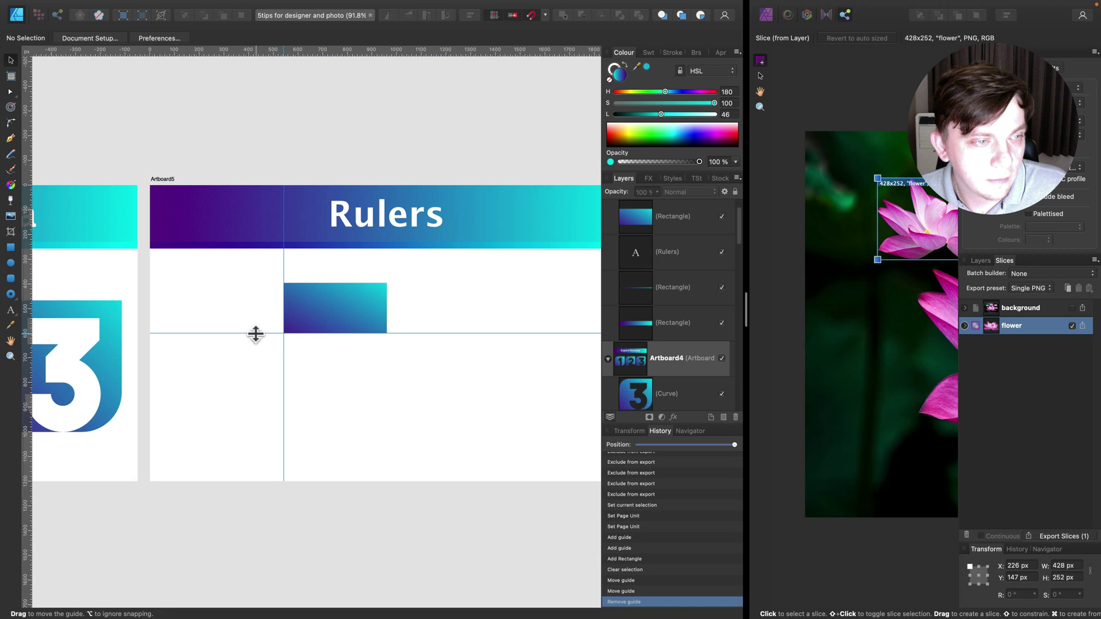
{"action": "left_click_drag", "start_coordinate": [256, 333], "coordinate": [251, 51]}
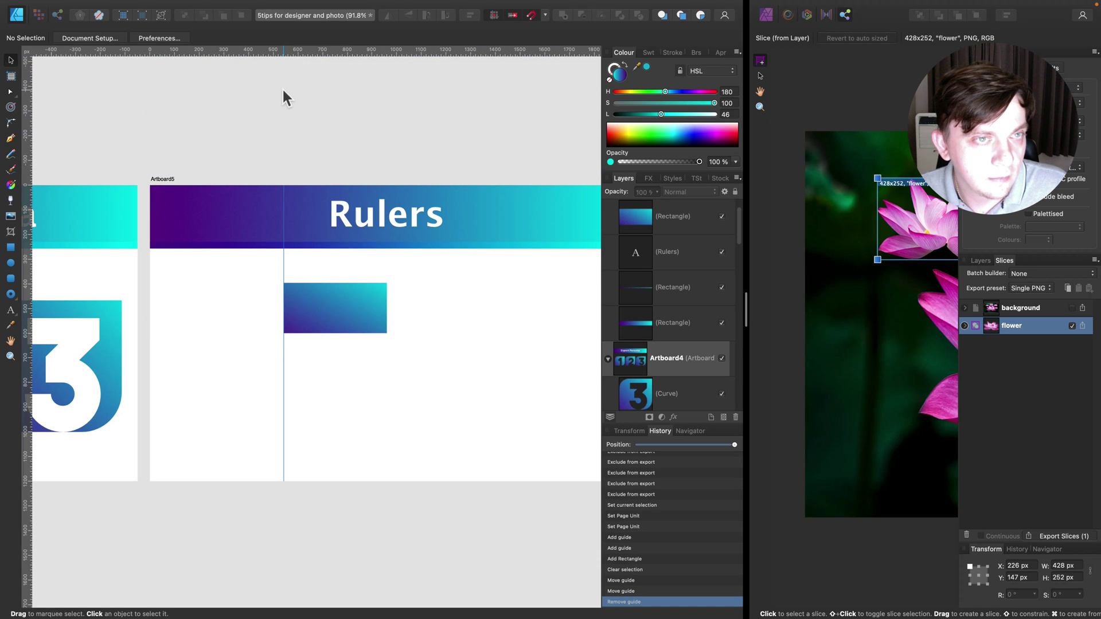
{"action": "scroll", "coordinate": [391, 213], "scroll_direction": "right", "scroll_amount": 4}
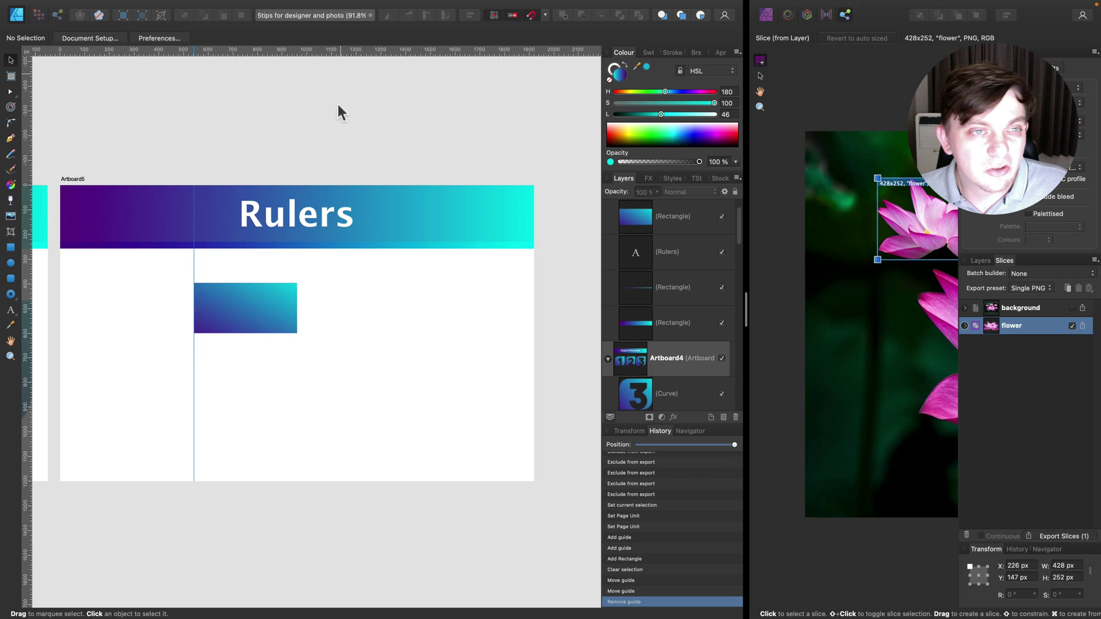
{"action": "scroll", "coordinate": [346, 149], "scroll_direction": "right", "scroll_amount": 1}
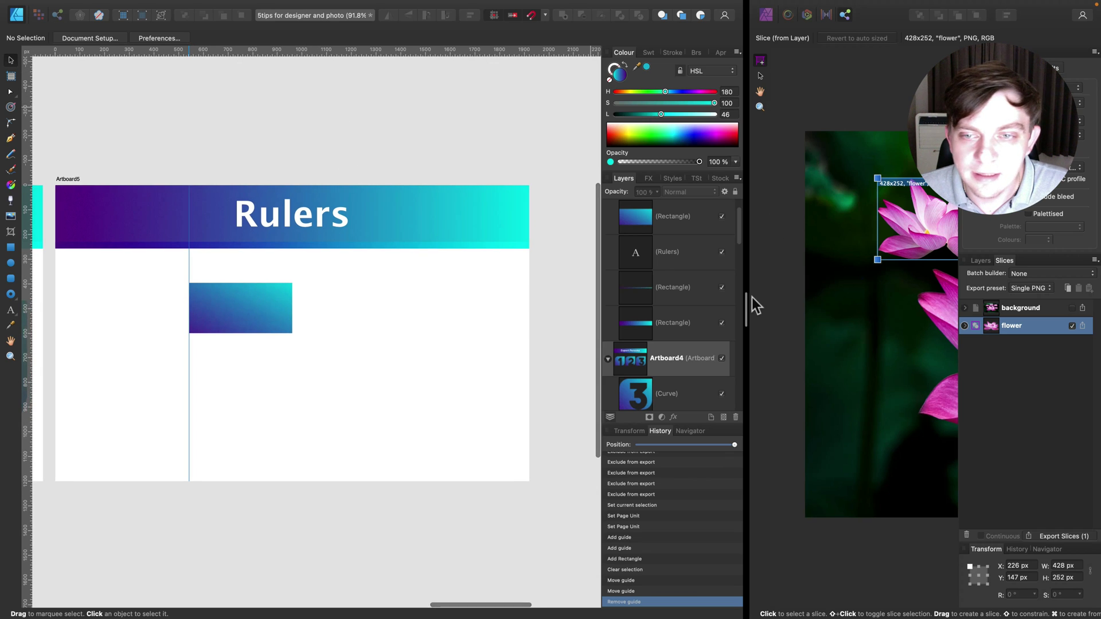
Widen the Affinity Photo window and switch from export slicing back to the Photo Persona.
{"action": "left_click_drag", "start_coordinate": [348, 287], "coordinate": [330, 288]}
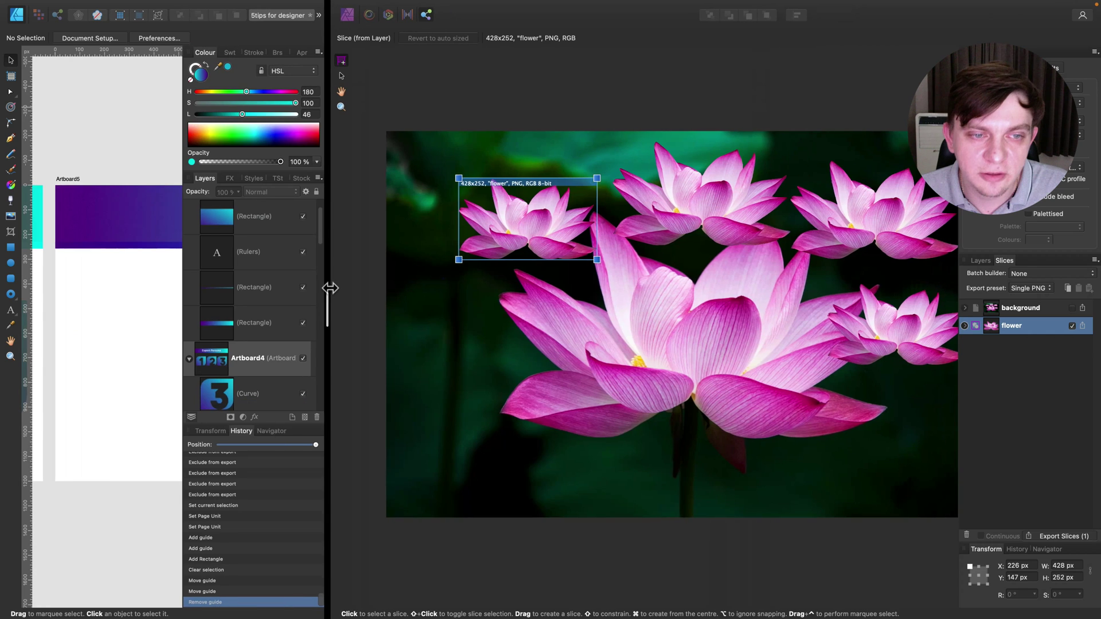
{"action": "left_click", "coordinate": [349, 16]}
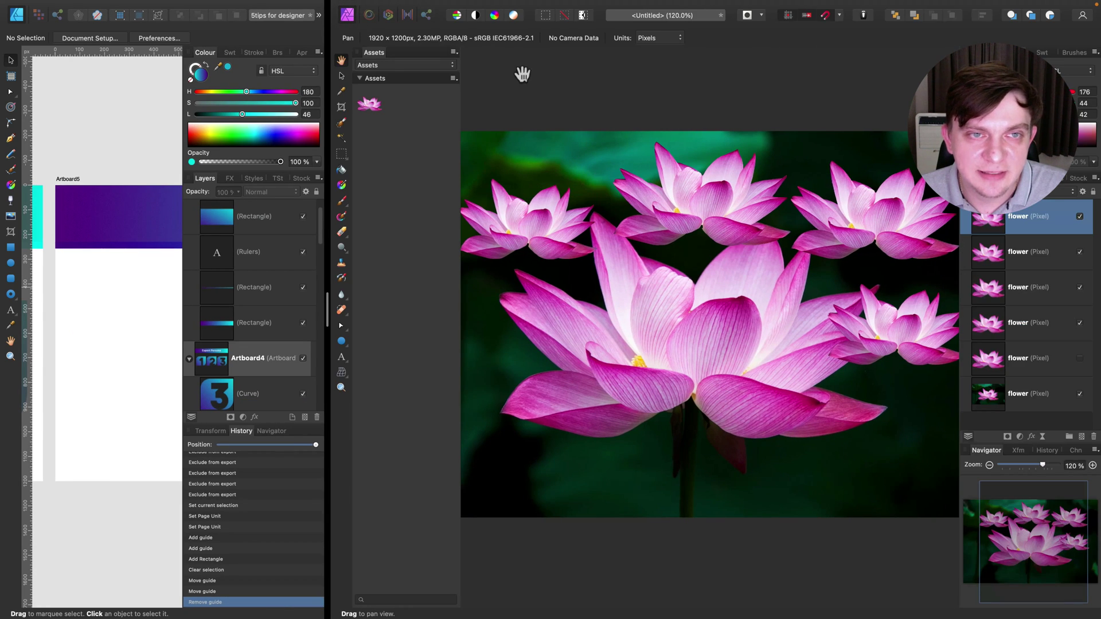
{"action": "scroll", "coordinate": [588, 86], "scroll_direction": "left", "scroll_amount": 1}
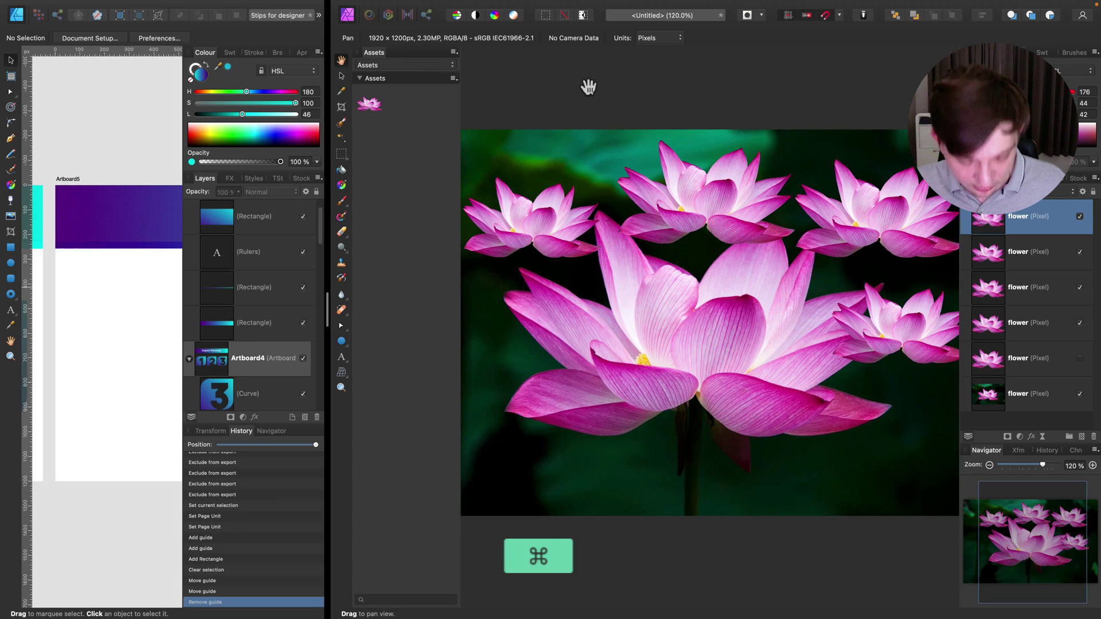
Show the rulers around the lotus image and set their units to Millimetres.
{"action": "key", "text": "super+r"}
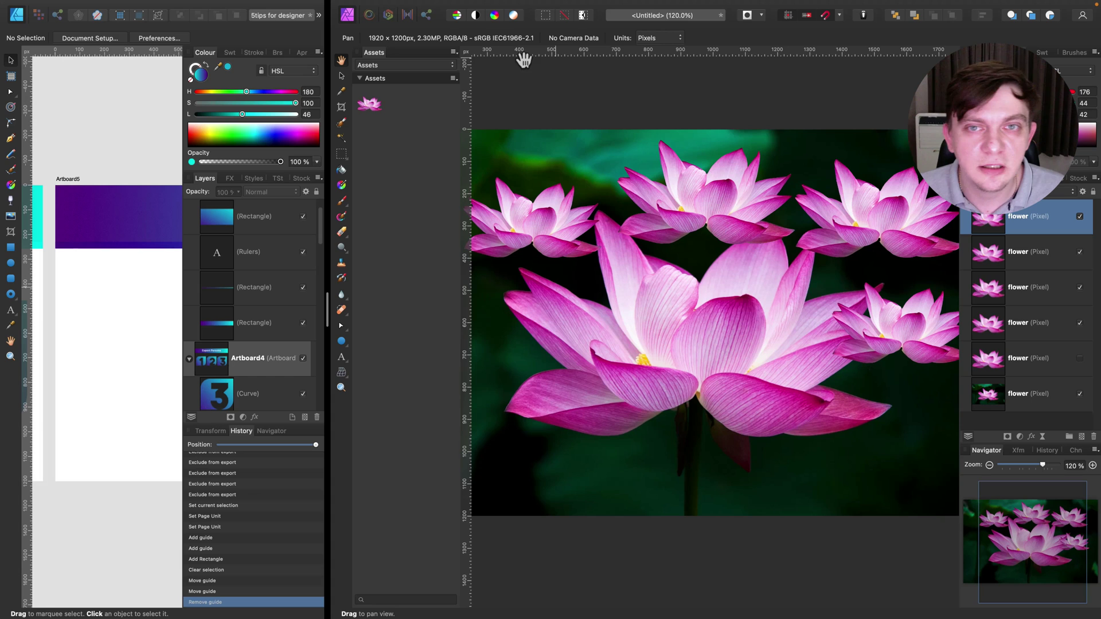
{"action": "right_click", "coordinate": [471, 53]}
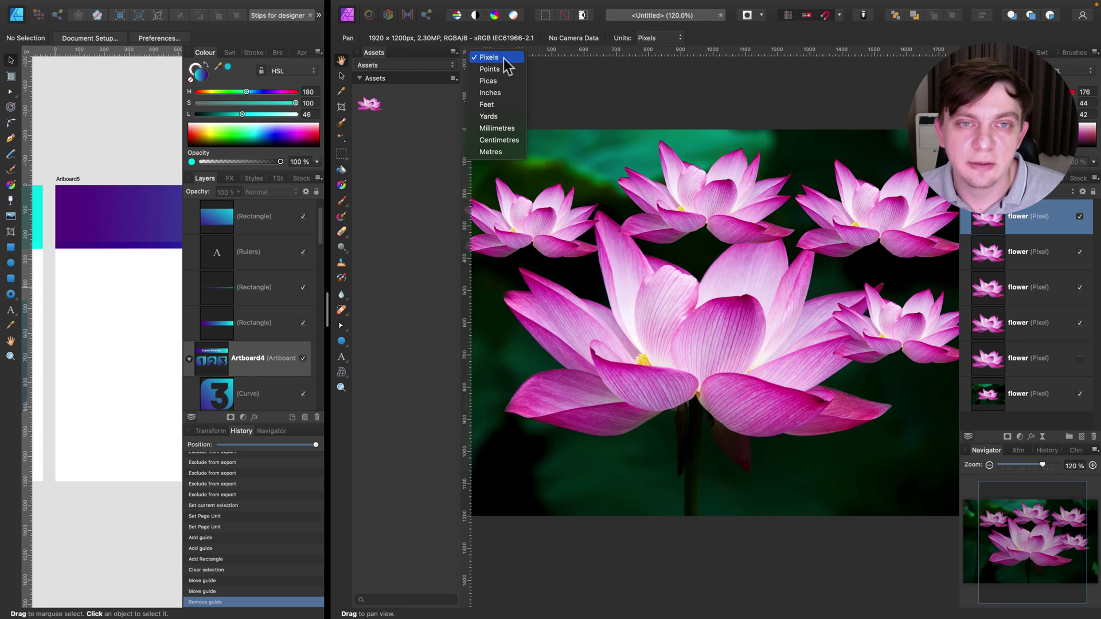
{"action": "left_click", "coordinate": [500, 128]}
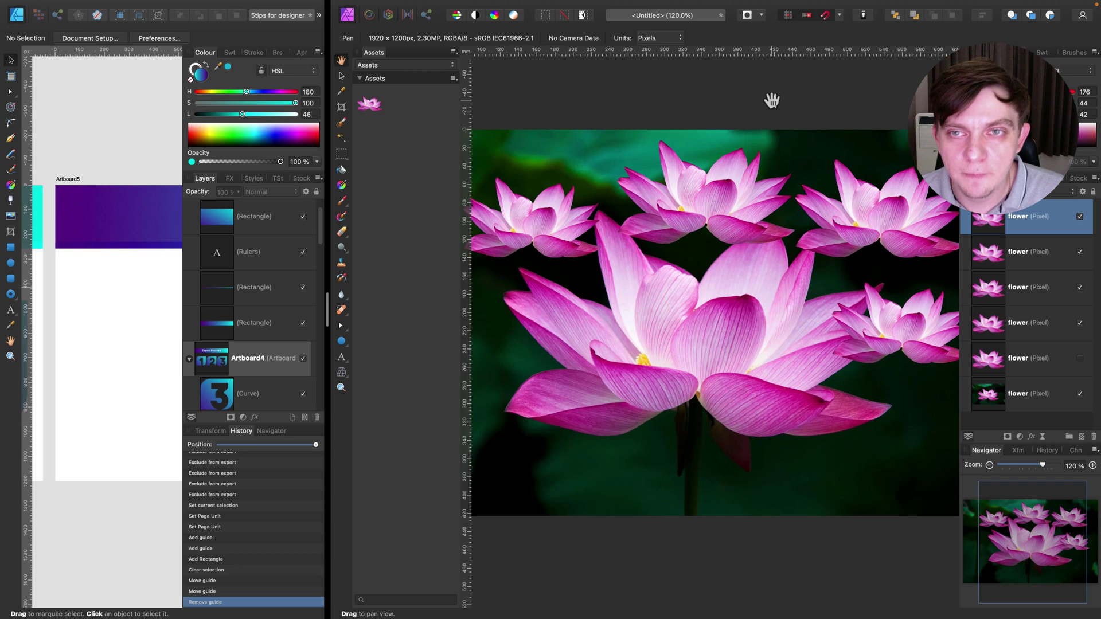
Drag a horizontal guide across the big flower's middle and a vertical guide near the image centre.
{"action": "left_click", "coordinate": [342, 75]}
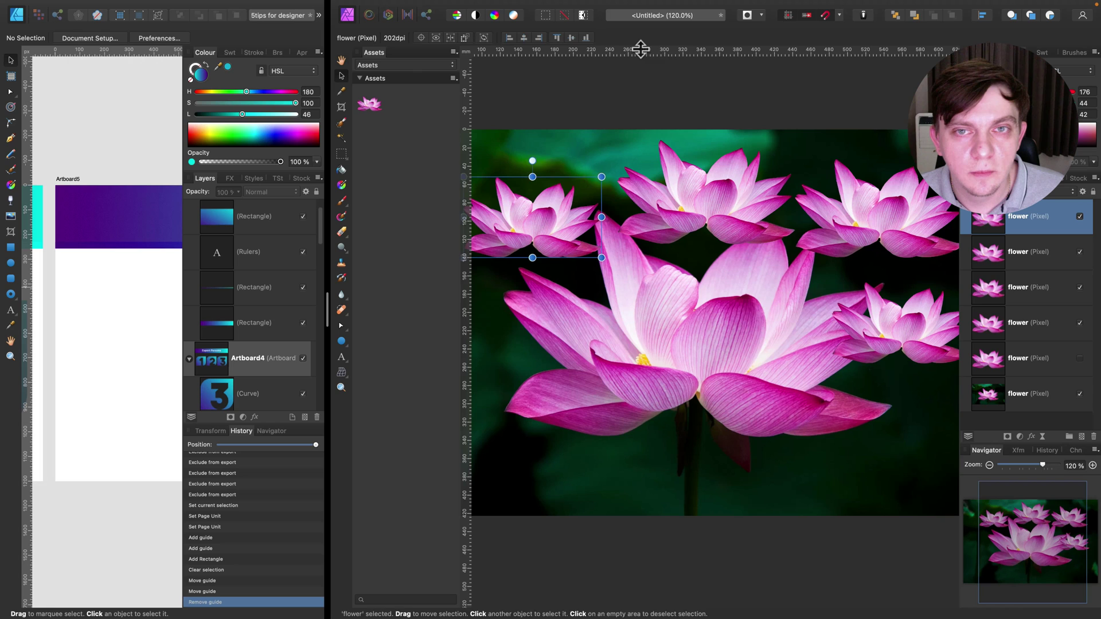
{"action": "left_click_drag", "start_coordinate": [641, 50], "coordinate": [669, 342]}
{"action": "scroll", "coordinate": [660, 336], "scroll_direction": "up", "scroll_amount": 1}
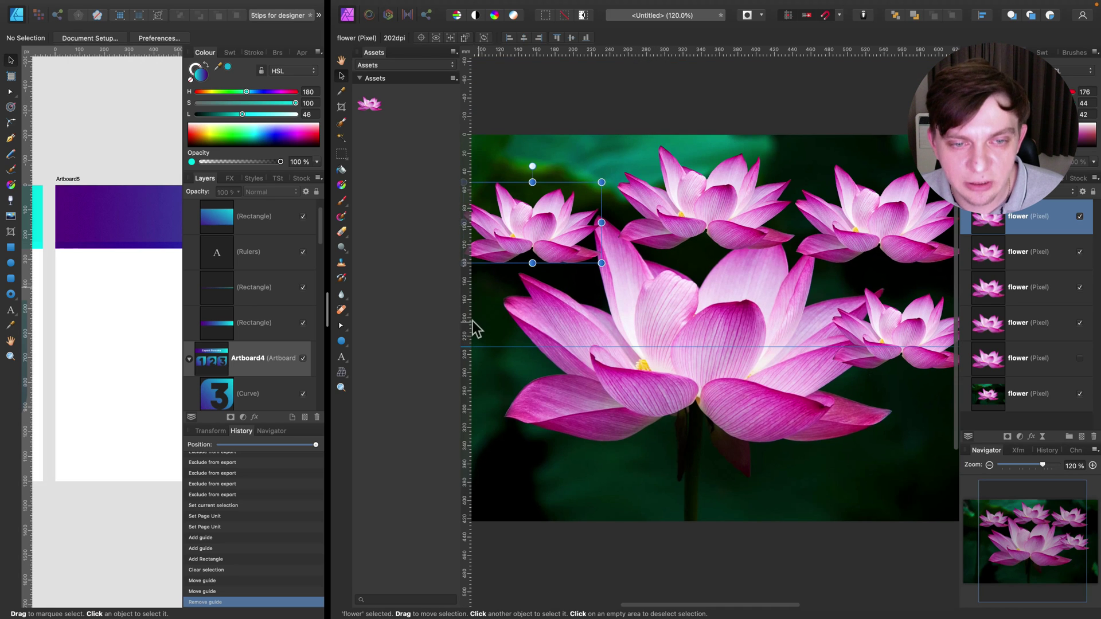
{"action": "left_click_drag", "start_coordinate": [466, 325], "coordinate": [701, 232]}
Line the small lotus flowers up on the vertical guide over the centre flower, then widen Designer again.
{"action": "left_click_drag", "start_coordinate": [555, 255], "coordinate": [704, 293]}
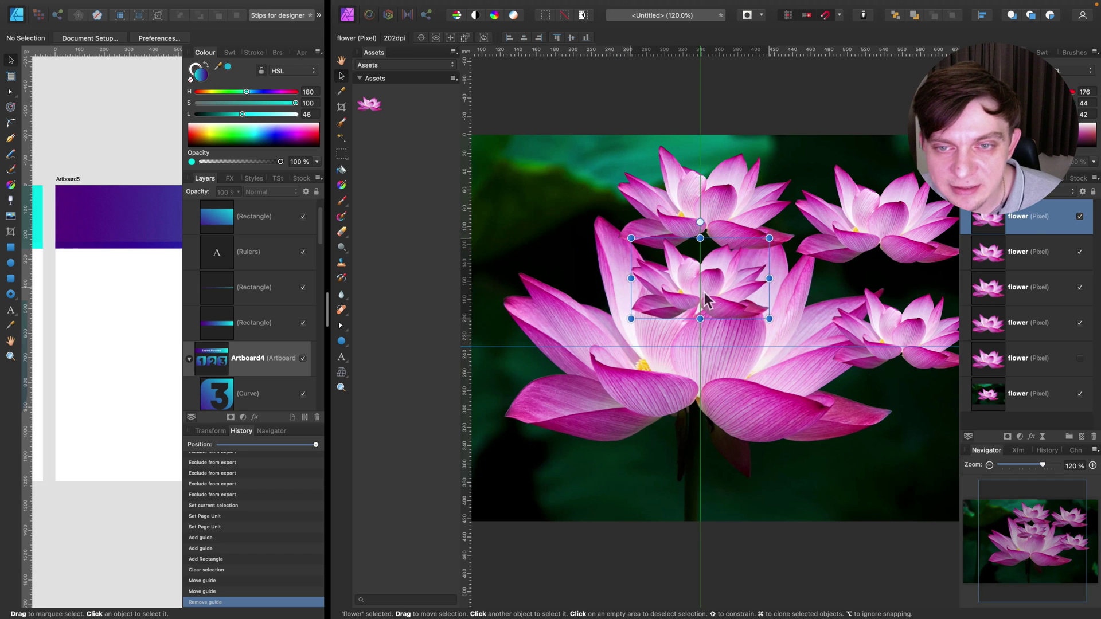
{"action": "left_click", "coordinate": [741, 201]}
{"action": "left_click_drag", "start_coordinate": [740, 200], "coordinate": [744, 195]}
{"action": "left_click_drag", "start_coordinate": [855, 208], "coordinate": [697, 432]}
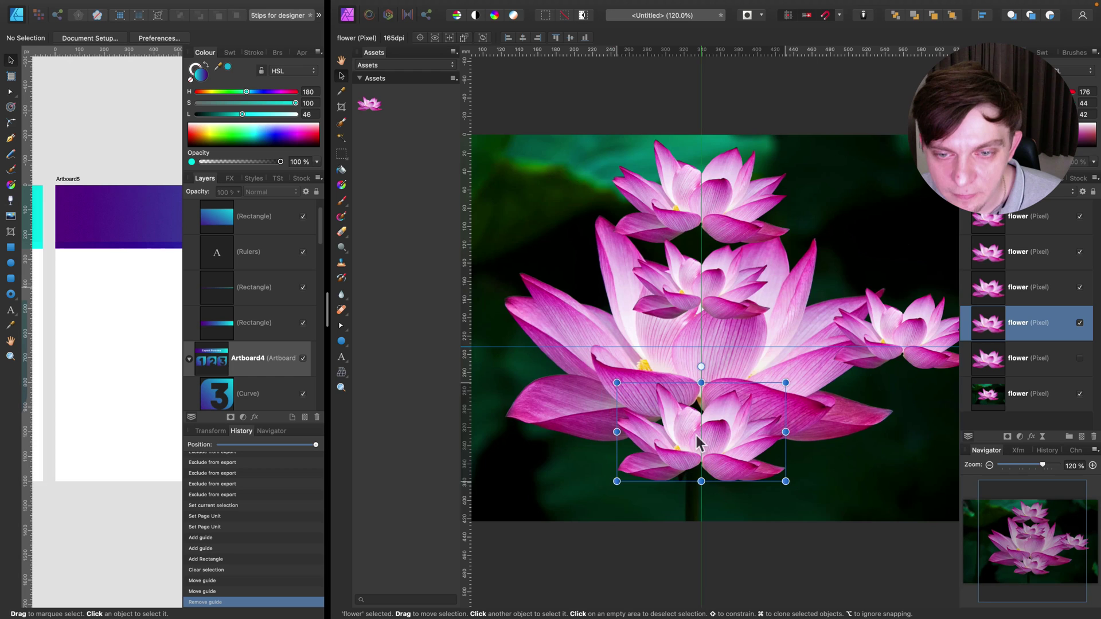
{"action": "scroll", "coordinate": [762, 258], "scroll_direction": "left", "scroll_amount": 1}
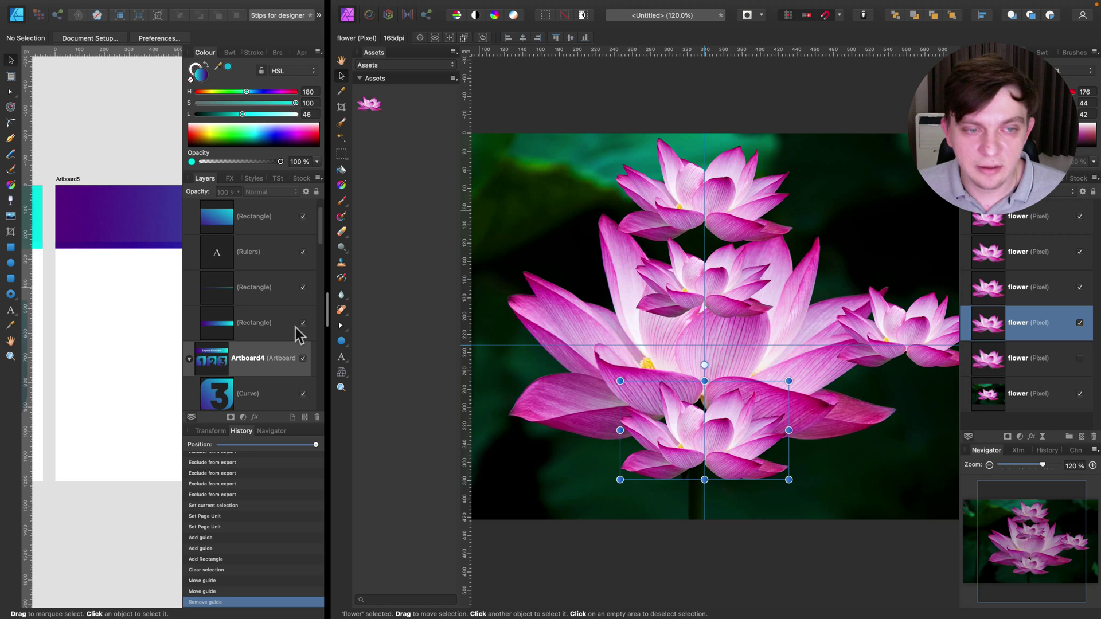
{"action": "left_click_drag", "start_coordinate": [328, 308], "coordinate": [692, 311]}
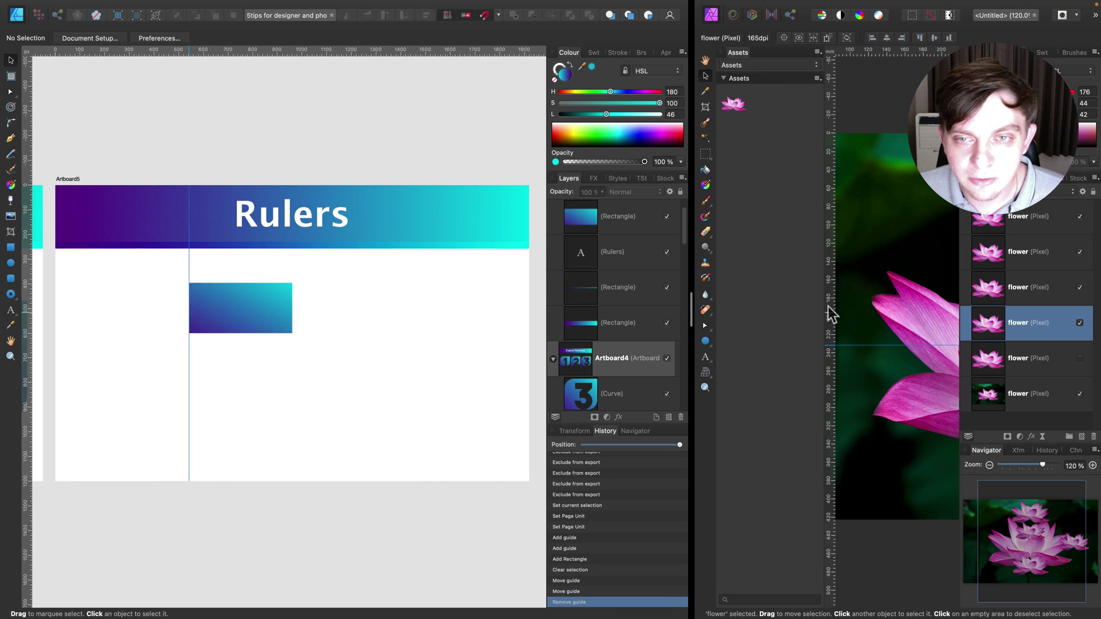
Delete the small gradient rectangle from the Rulers artboard.
{"action": "scroll", "coordinate": [845, 307], "scroll_direction": "right", "scroll_amount": 10}
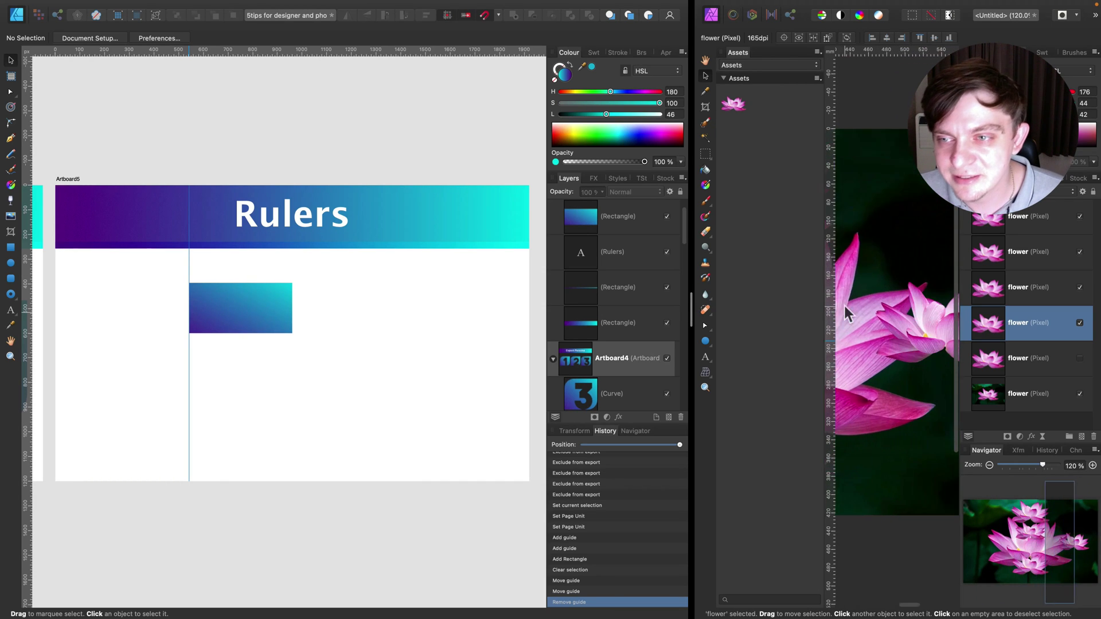
{"action": "scroll", "coordinate": [845, 306], "scroll_direction": "left", "scroll_amount": 3}
{"action": "scroll", "coordinate": [347, 330], "scroll_direction": "right", "scroll_amount": 4}
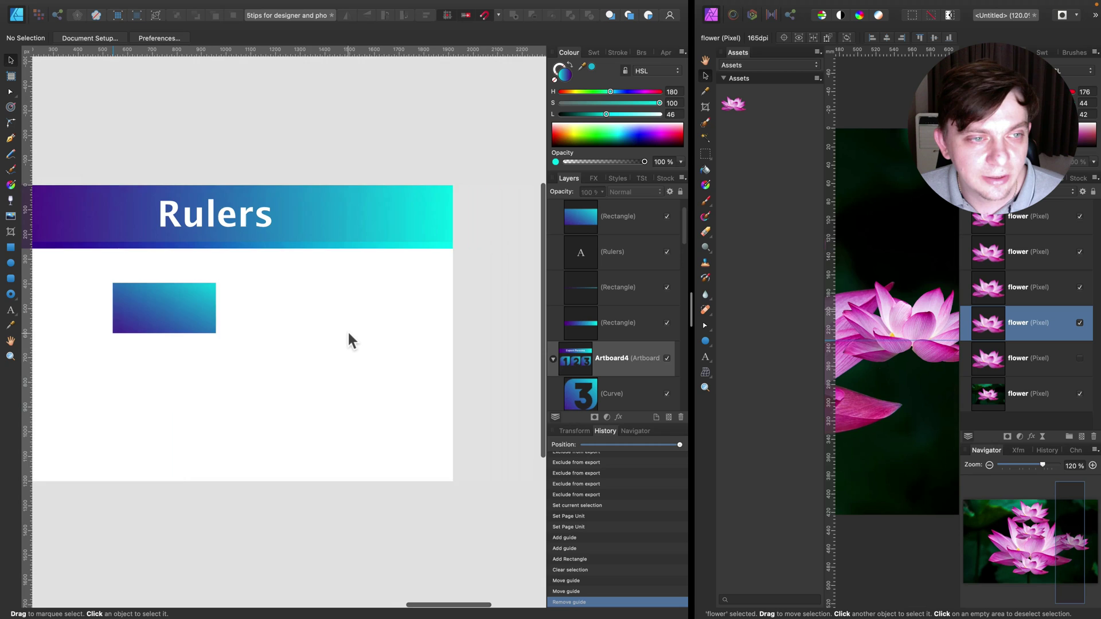
{"action": "scroll", "coordinate": [349, 333], "scroll_direction": "left", "scroll_amount": 5}
{"action": "scroll", "coordinate": [346, 327], "scroll_direction": "left", "scroll_amount": 3}
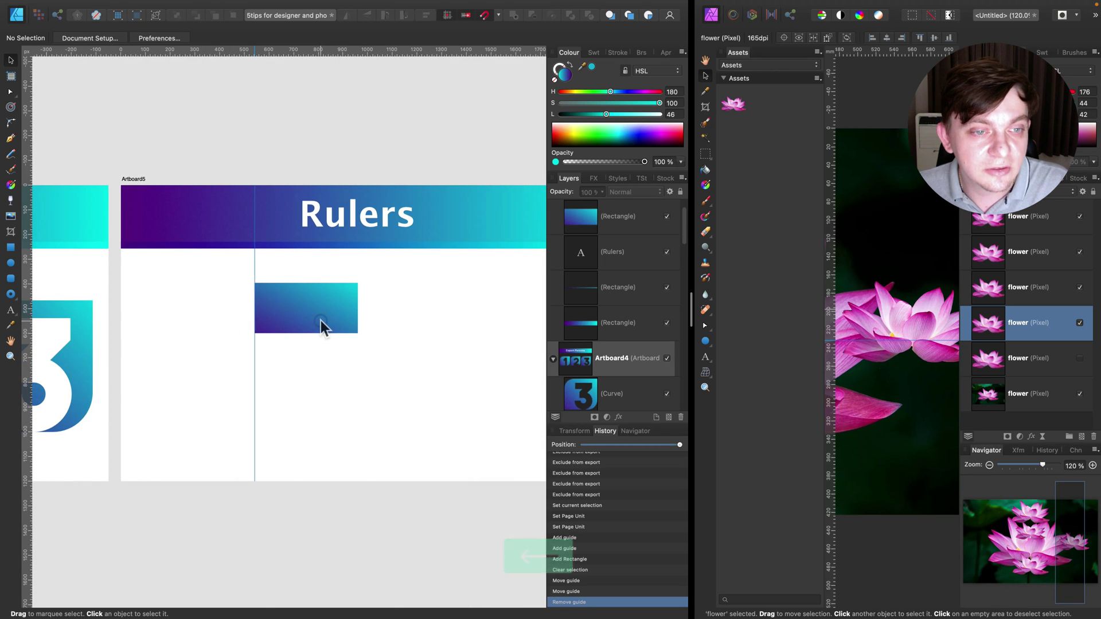
{"action": "left_click", "coordinate": [321, 321]}
{"action": "key", "text": "BackSpace"}
Pan past the Assets Studio and Import Adobe Files artboards to Artboard4 with its 1 2 3 tiles.
{"action": "scroll", "coordinate": [318, 319], "scroll_direction": "left", "scroll_amount": 20}
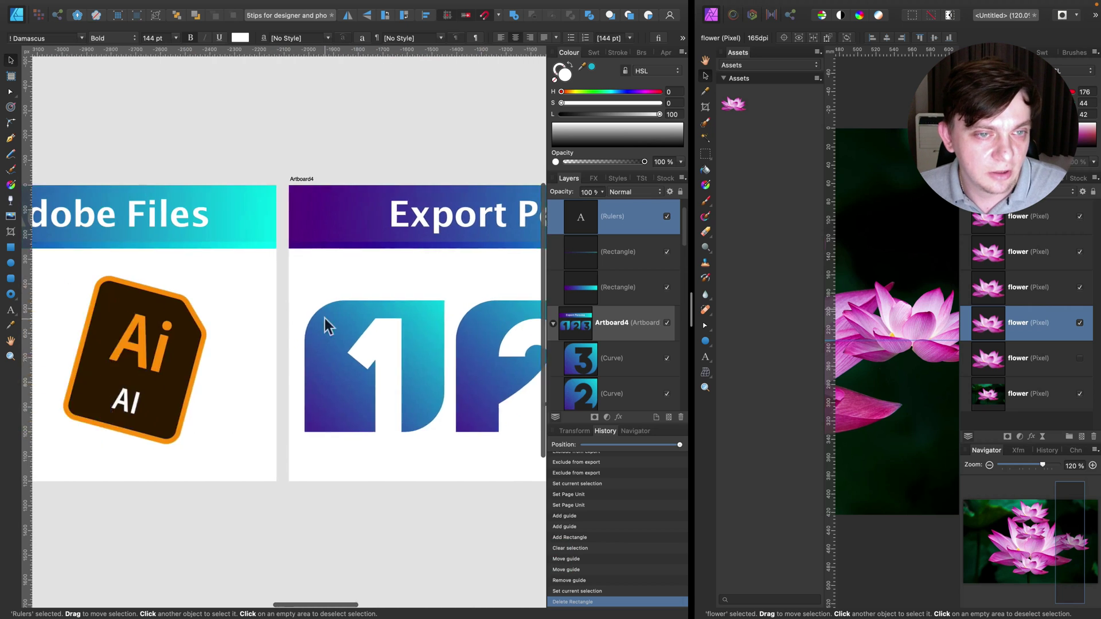
{"action": "scroll", "coordinate": [324, 318], "scroll_direction": "left", "scroll_amount": 9}
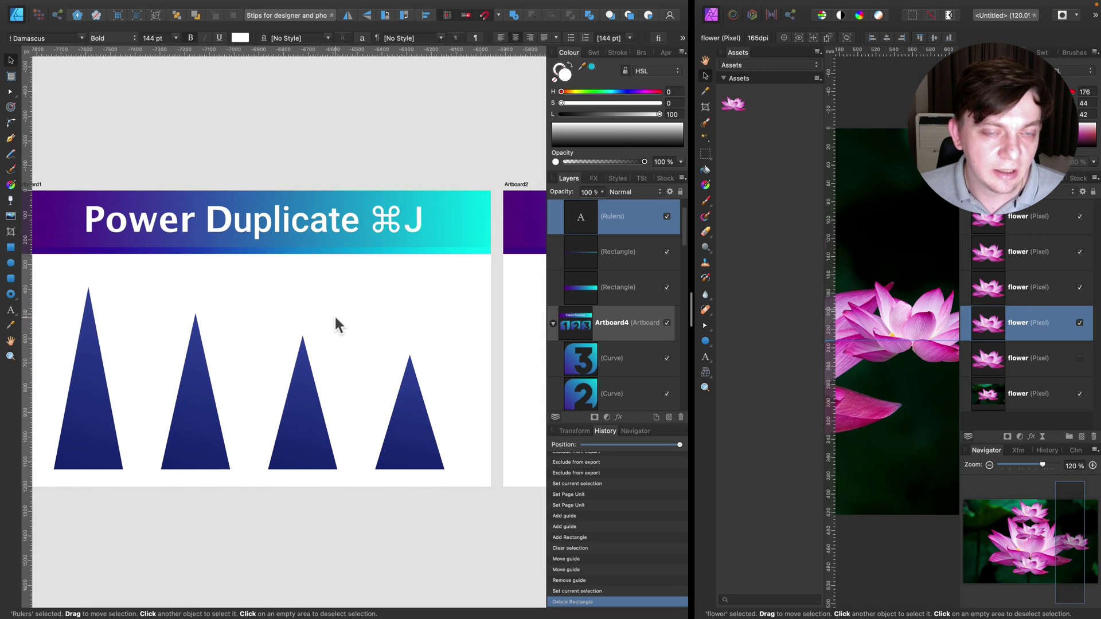
{"action": "scroll", "coordinate": [358, 310], "scroll_direction": "right", "scroll_amount": 3}
{"action": "scroll", "coordinate": [360, 304], "scroll_direction": "right", "scroll_amount": 5}
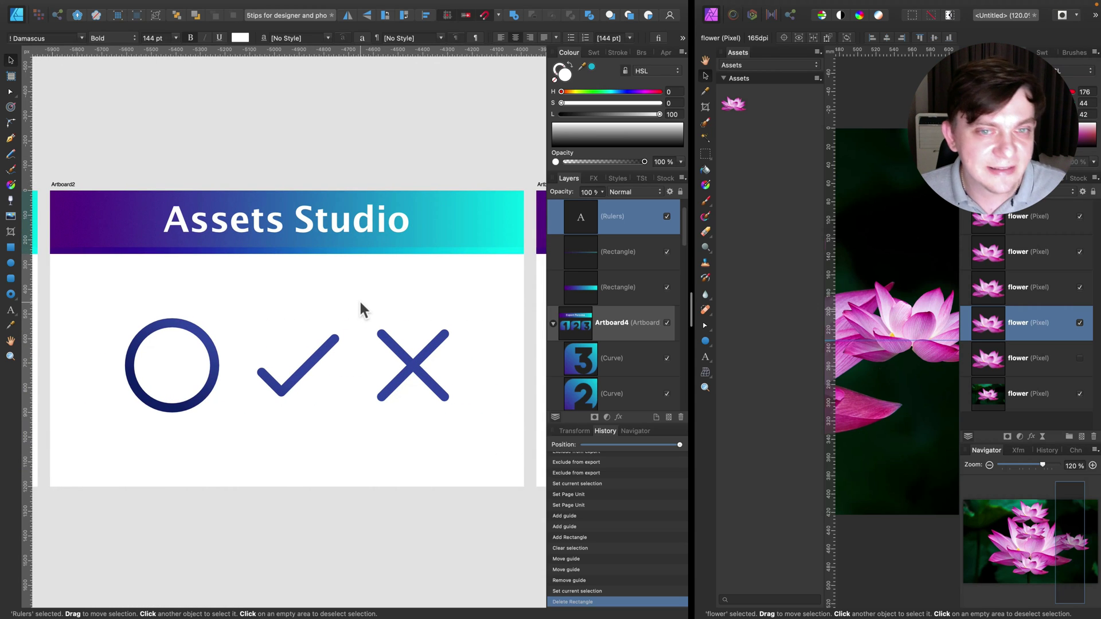
{"action": "scroll", "coordinate": [365, 297], "scroll_direction": "right", "scroll_amount": 7}
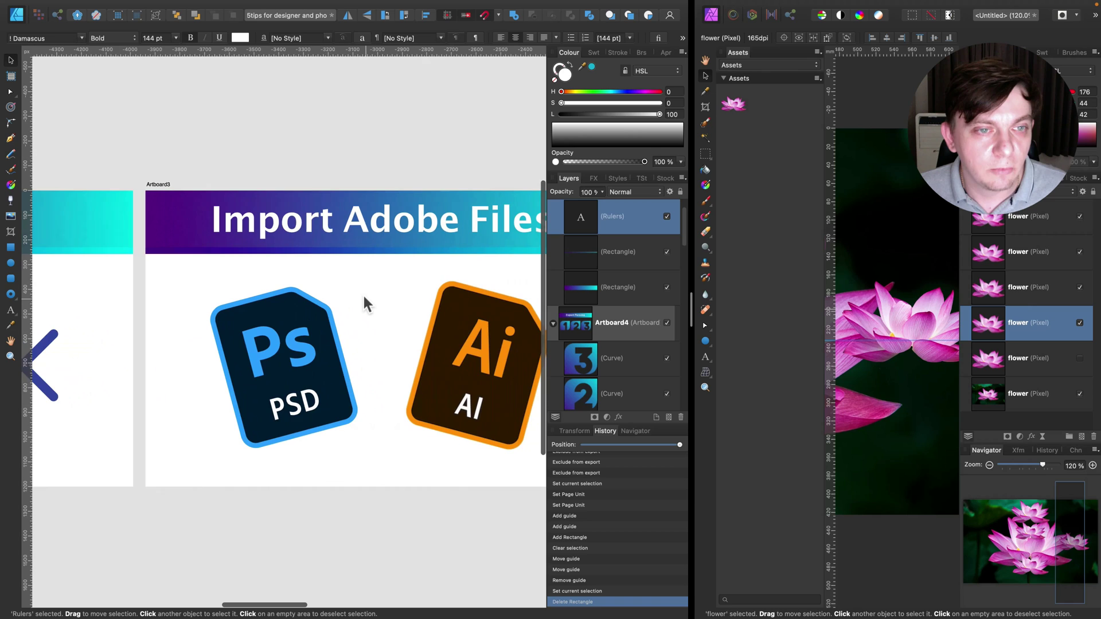
{"action": "scroll", "coordinate": [361, 291], "scroll_direction": "right", "scroll_amount": 1}
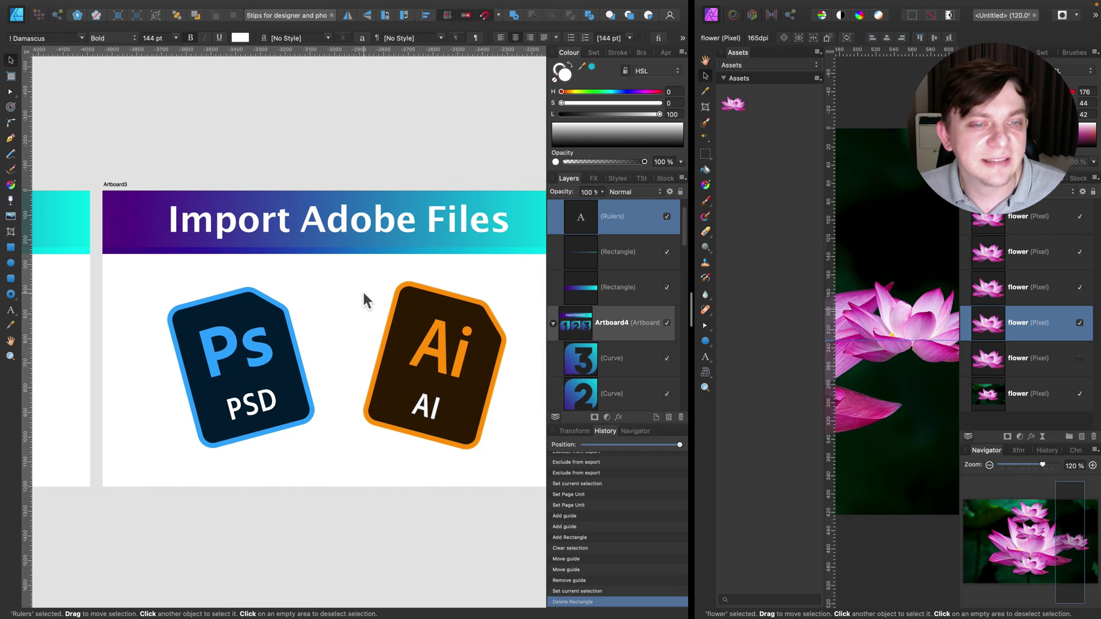
{"action": "scroll", "coordinate": [362, 290], "scroll_direction": "right", "scroll_amount": 8}
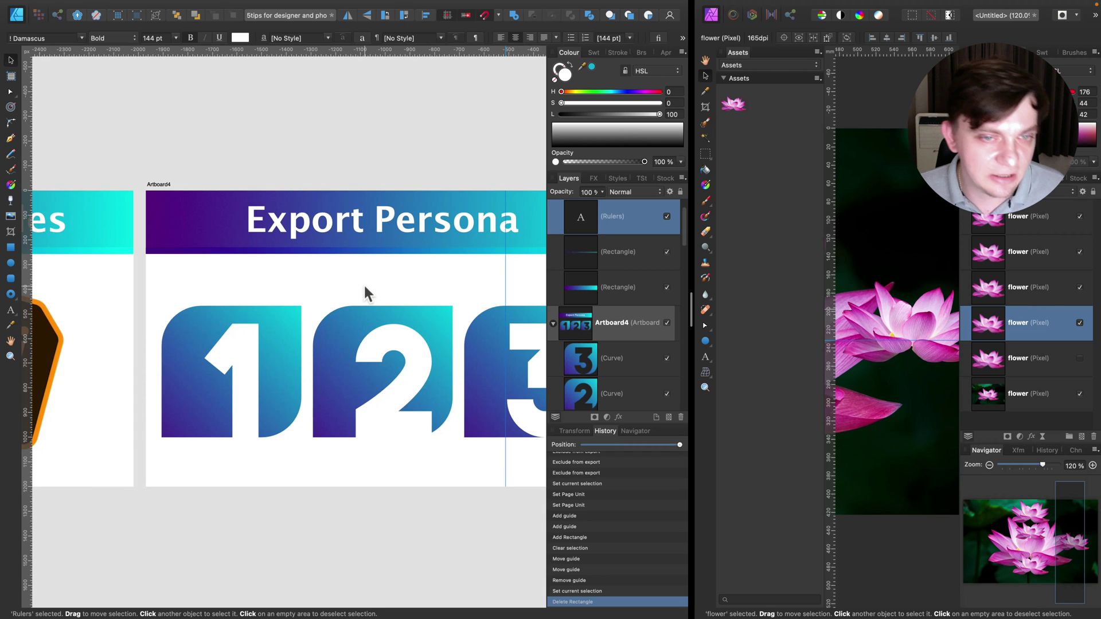
{"action": "scroll", "coordinate": [364, 284], "scroll_direction": "right", "scroll_amount": 9}
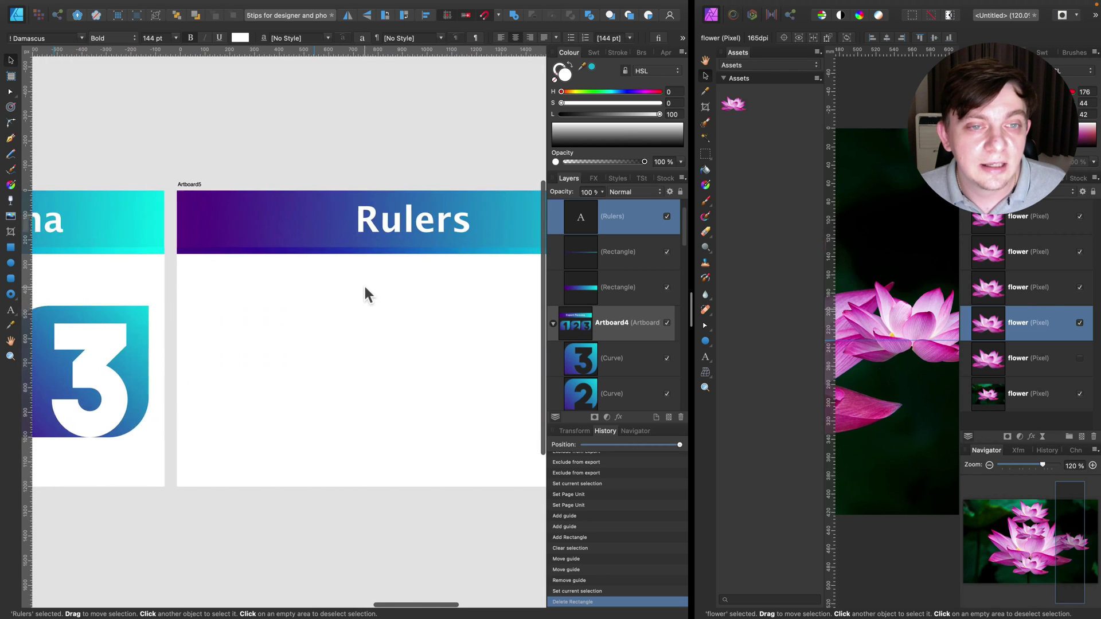